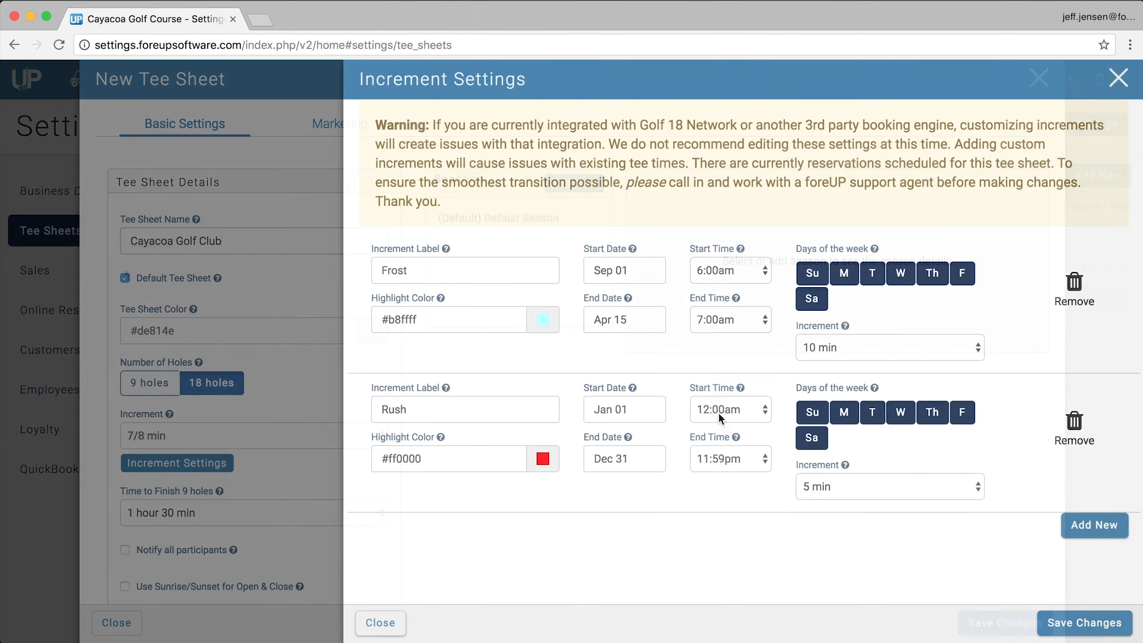
# Choose a new start time for the Rush increment and open its end time for editing.
pyautogui.click(719, 410)
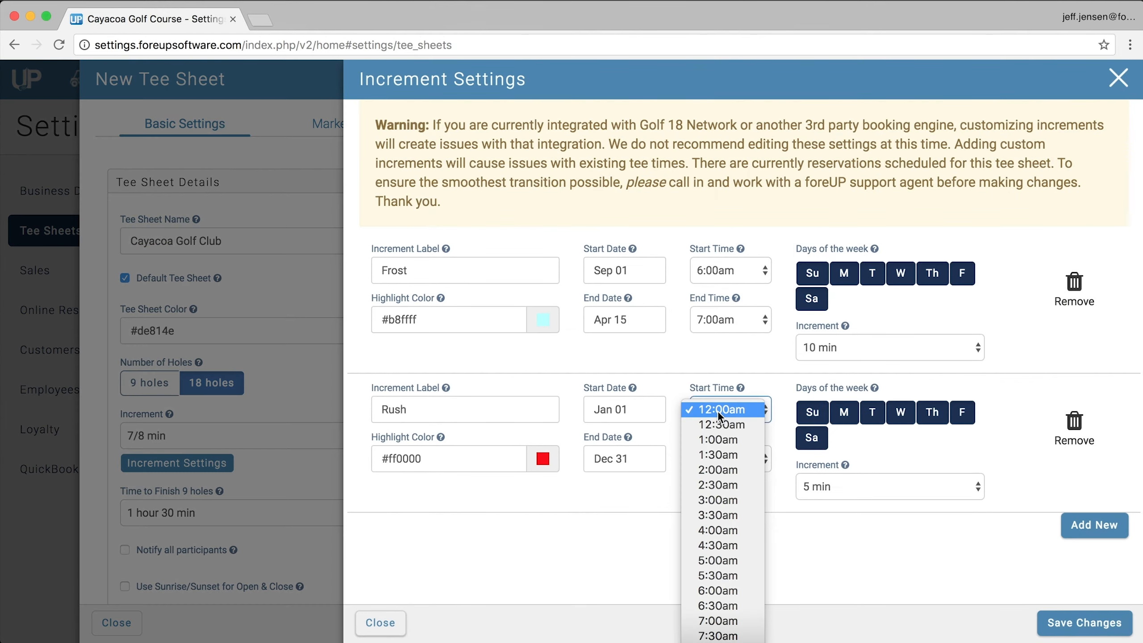
pyautogui.click(724, 508)
pyautogui.click(729, 457)
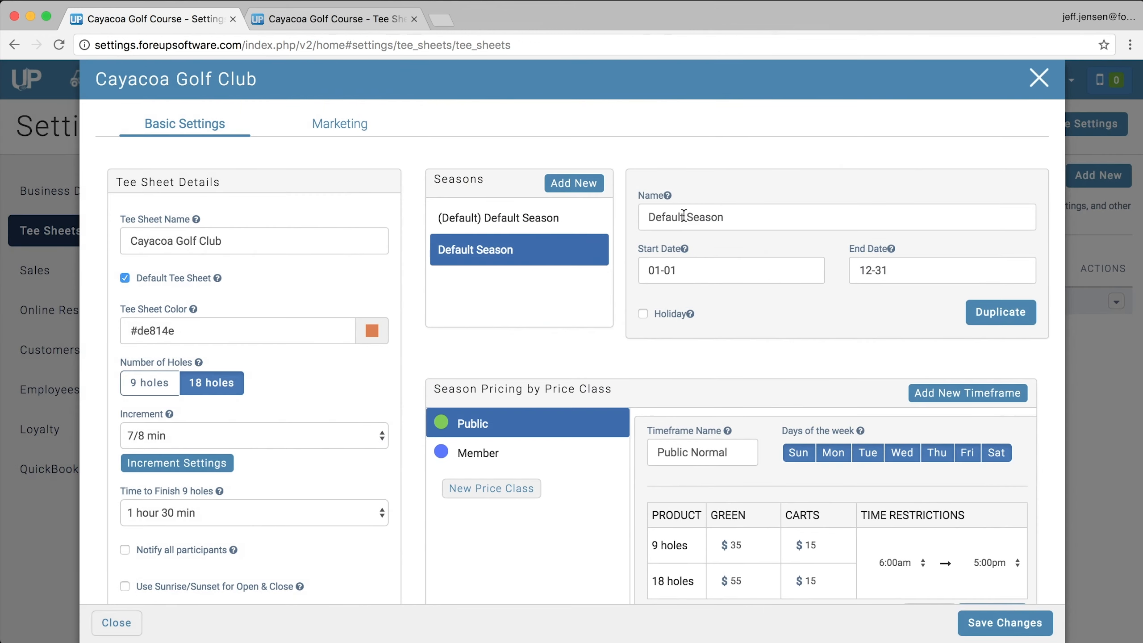
# Rename the non-default season to Summer Season and open its start date for editing.
pyautogui.moveTo(684, 217); pyautogui.dragTo(612, 198)
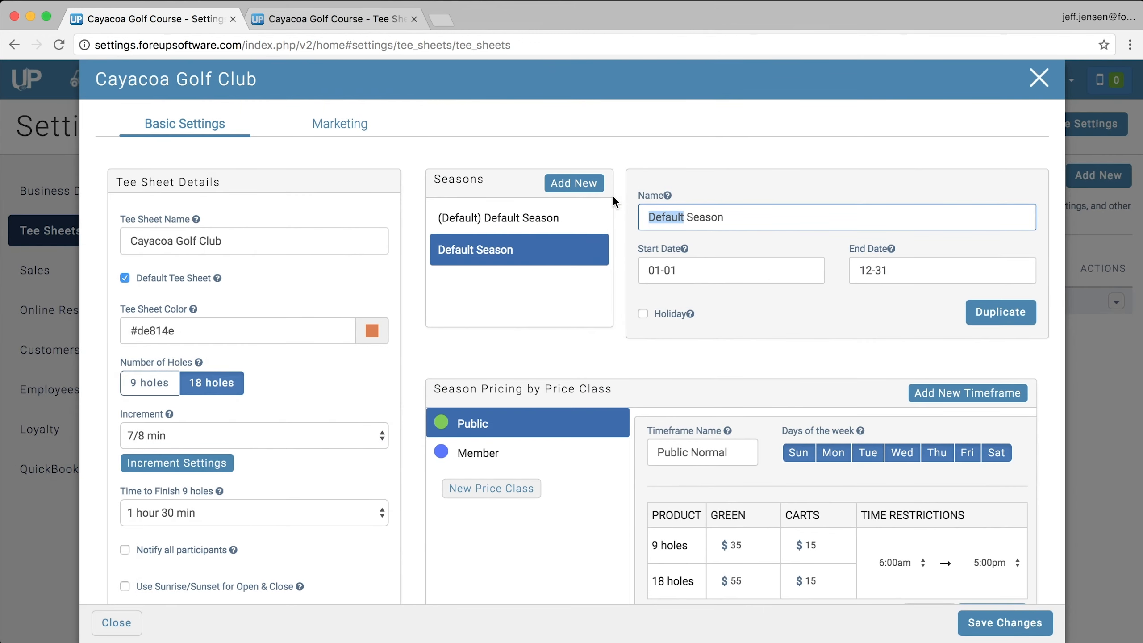
pyautogui.write('Summer')
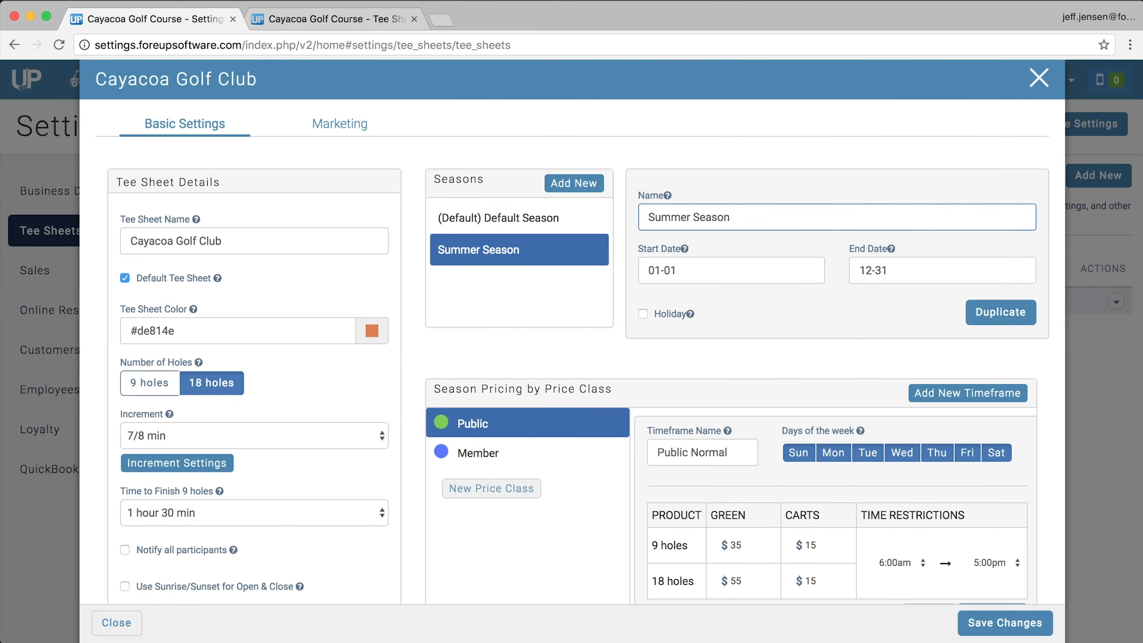
pyautogui.click(732, 269)
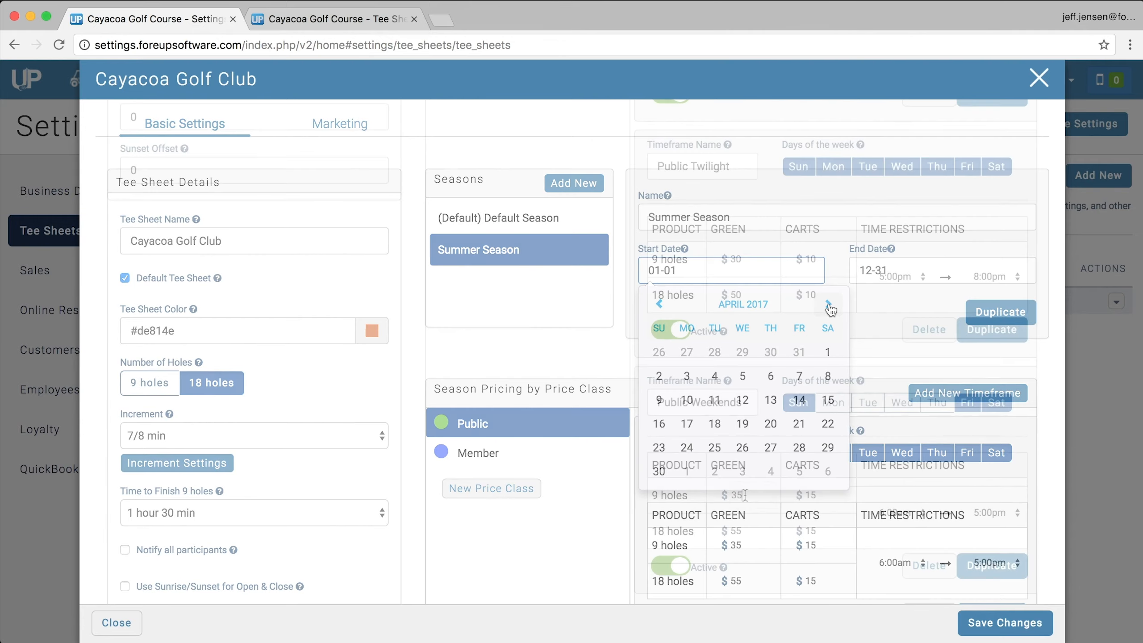
# Set the Public Weekends green fees to $40 for 9 holes and $60 for 18 holes.
pyautogui.write('40')
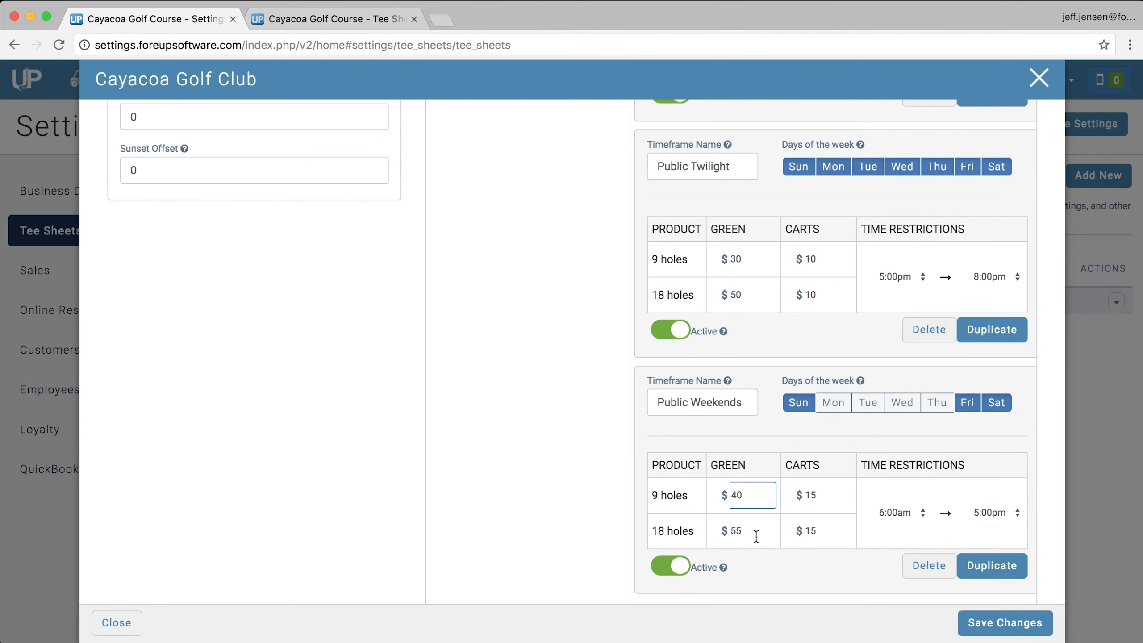
pyautogui.click(756, 536)
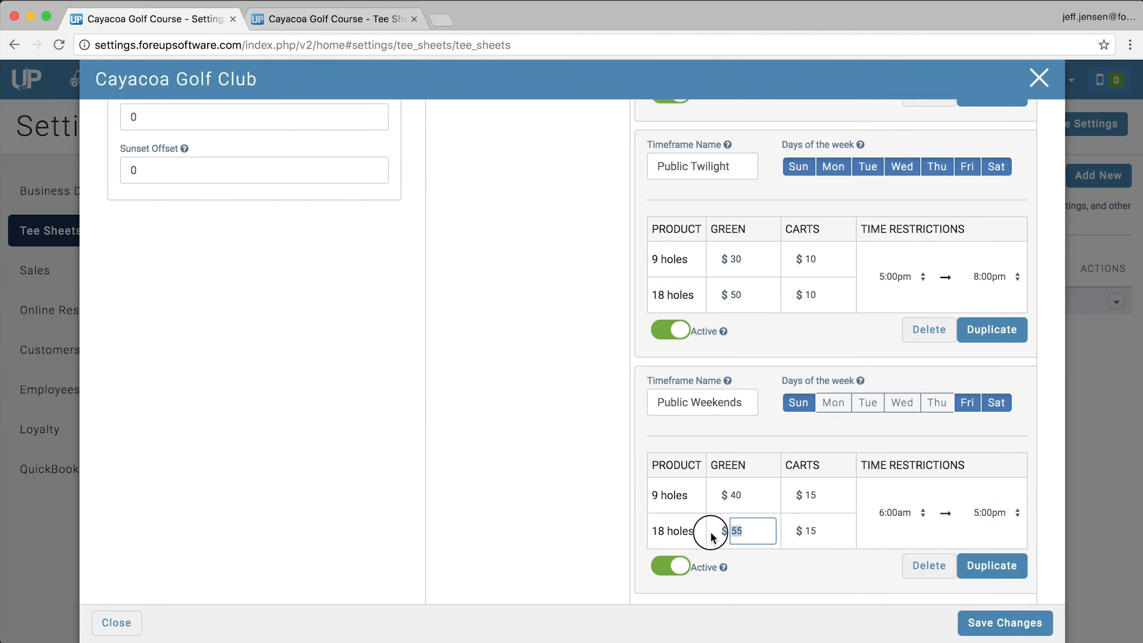
pyautogui.write('60')
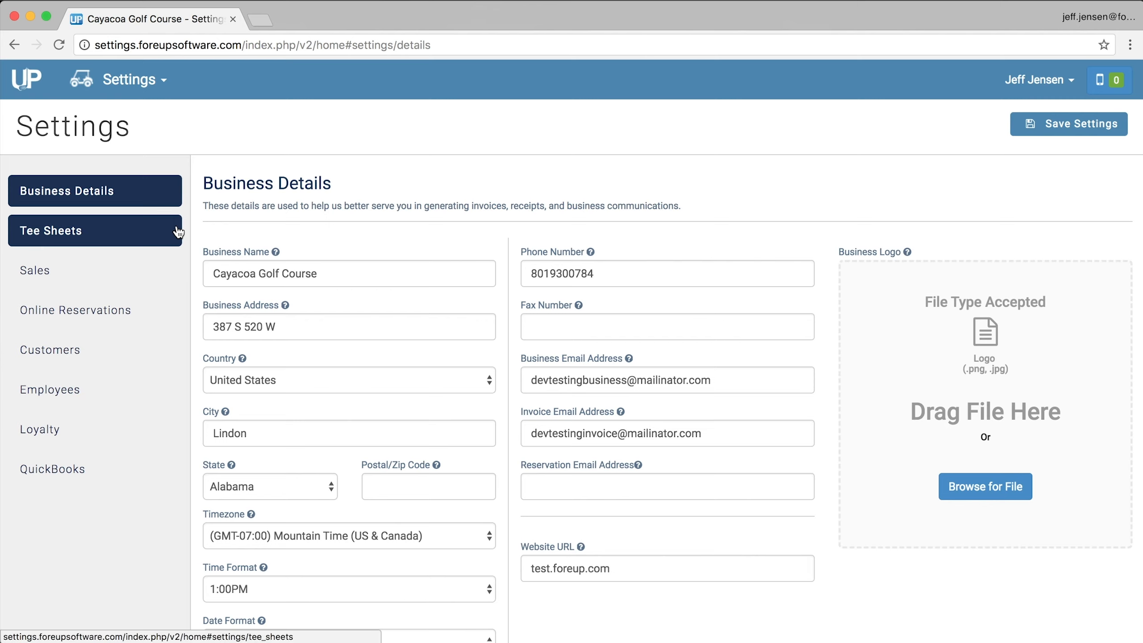
# Go to the Tee Sheets settings and examine the open and close time choices in the general settings.
pyautogui.click(178, 231)
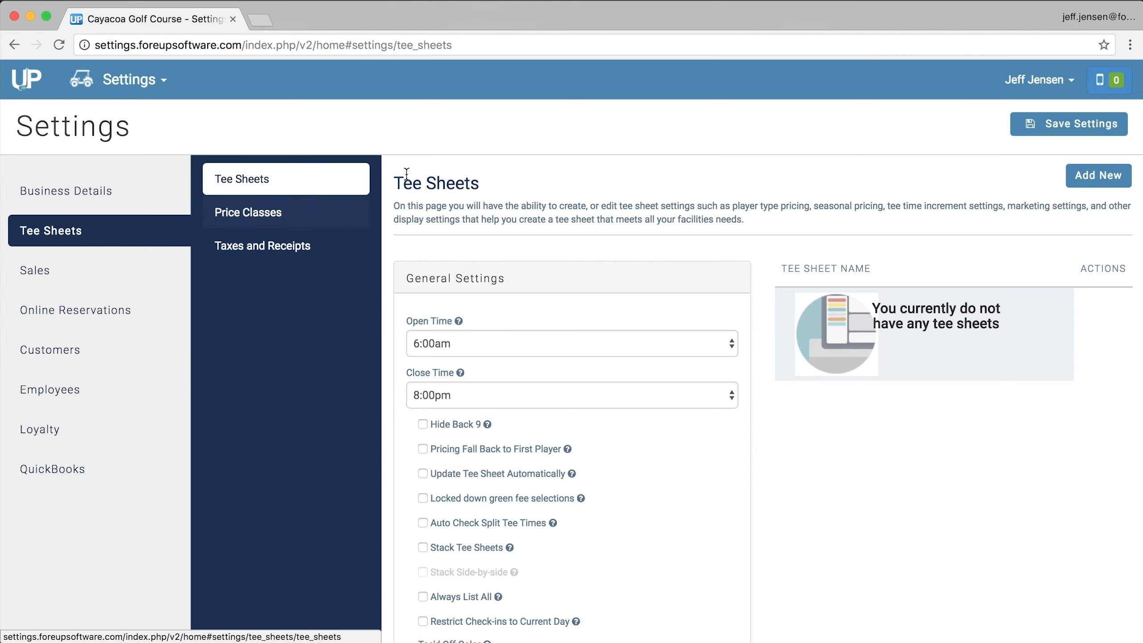
pyautogui.scroll(-3, 567, 189)
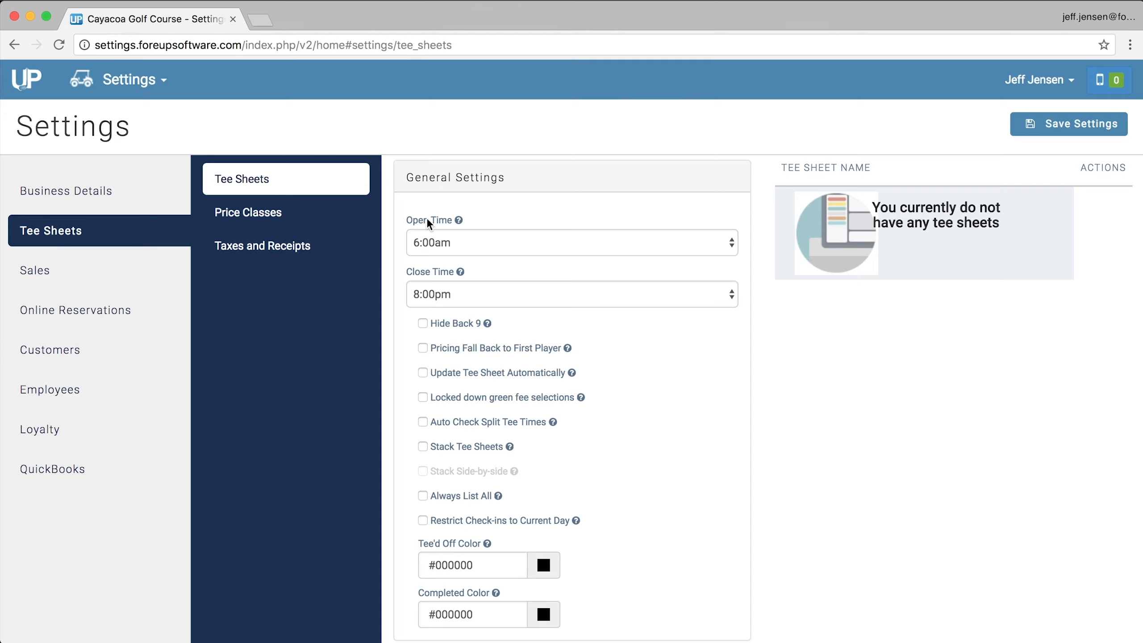
pyautogui.click(457, 243)
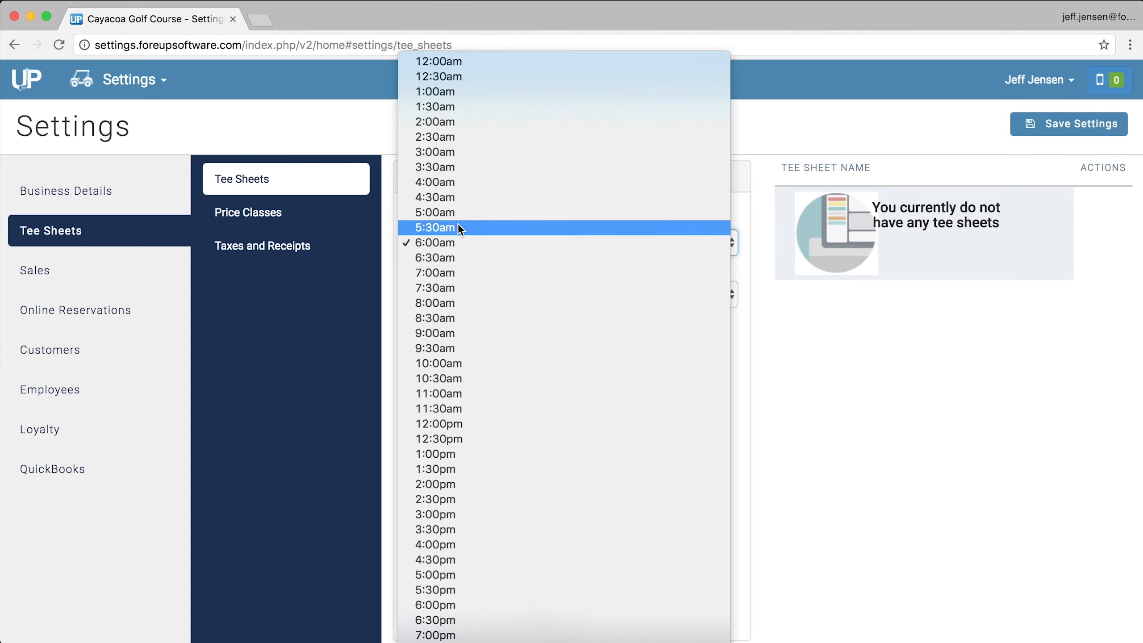
pyautogui.click(457, 227)
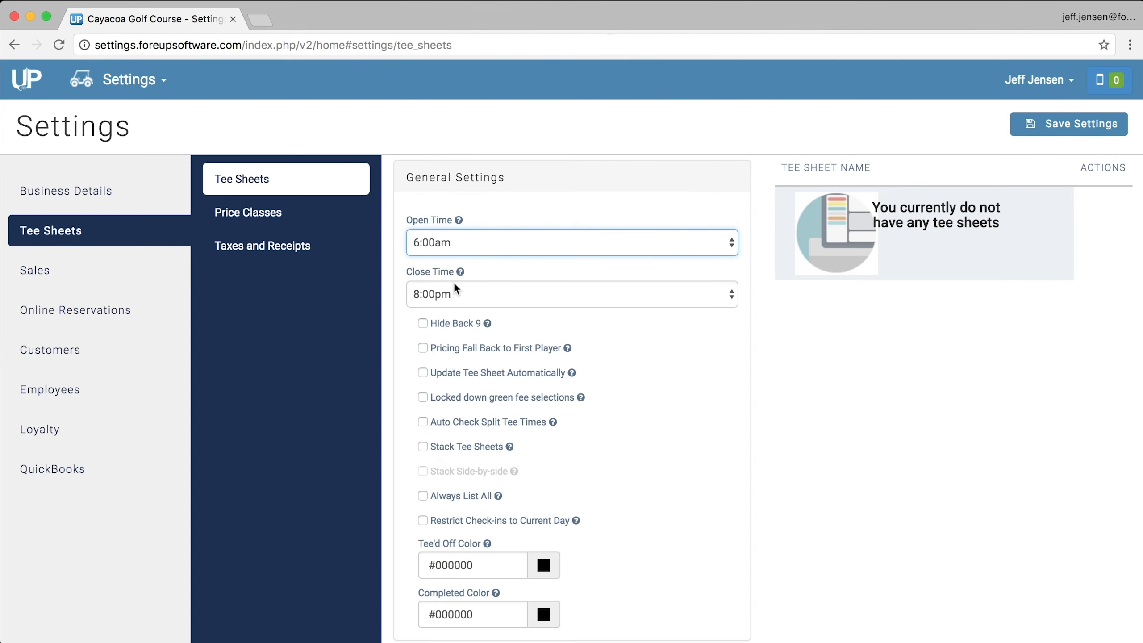
pyautogui.click(453, 290)
pyautogui.click(450, 295)
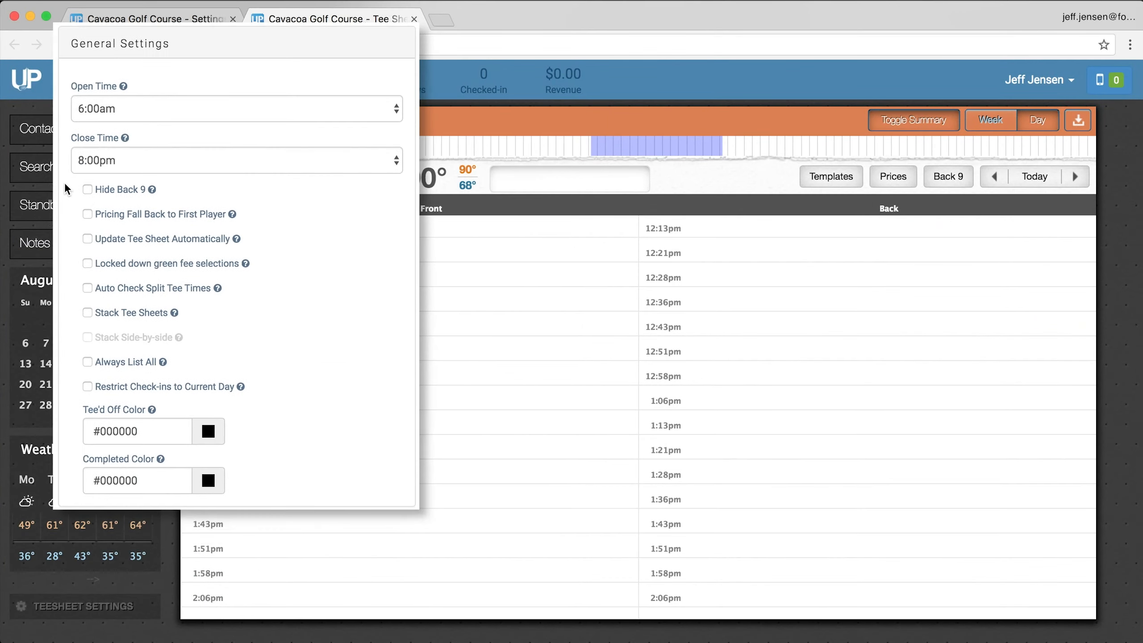
# Hide the Back 9 column on the day's tee sheet and show it again.
pyautogui.click(36, 168)
pyautogui.click(950, 180)
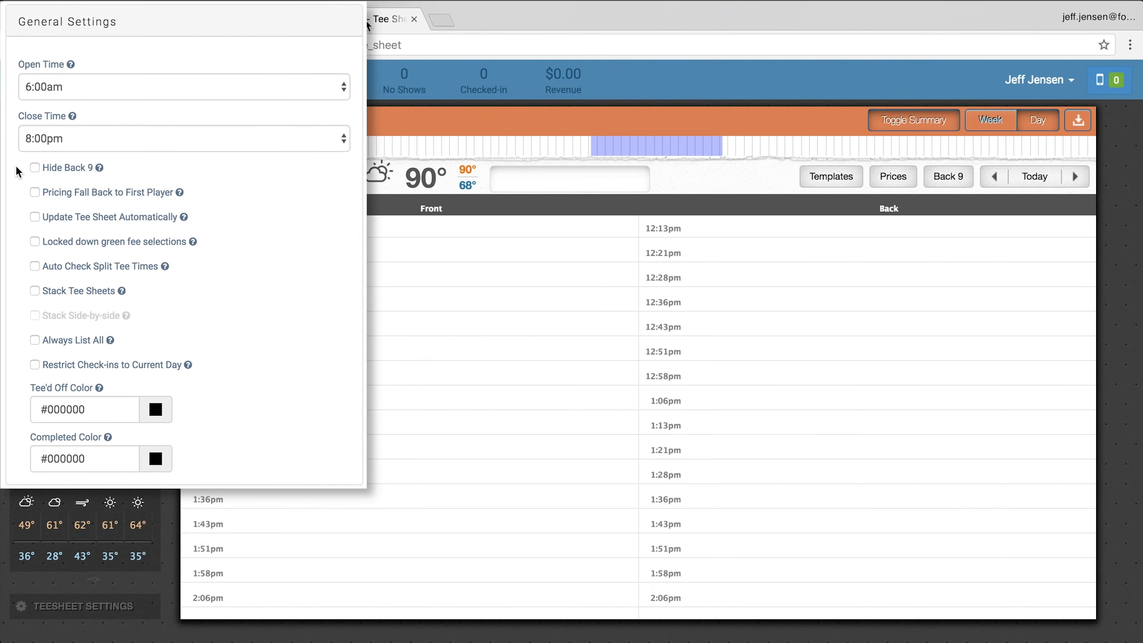
pyautogui.scroll(-1, 16, 167)
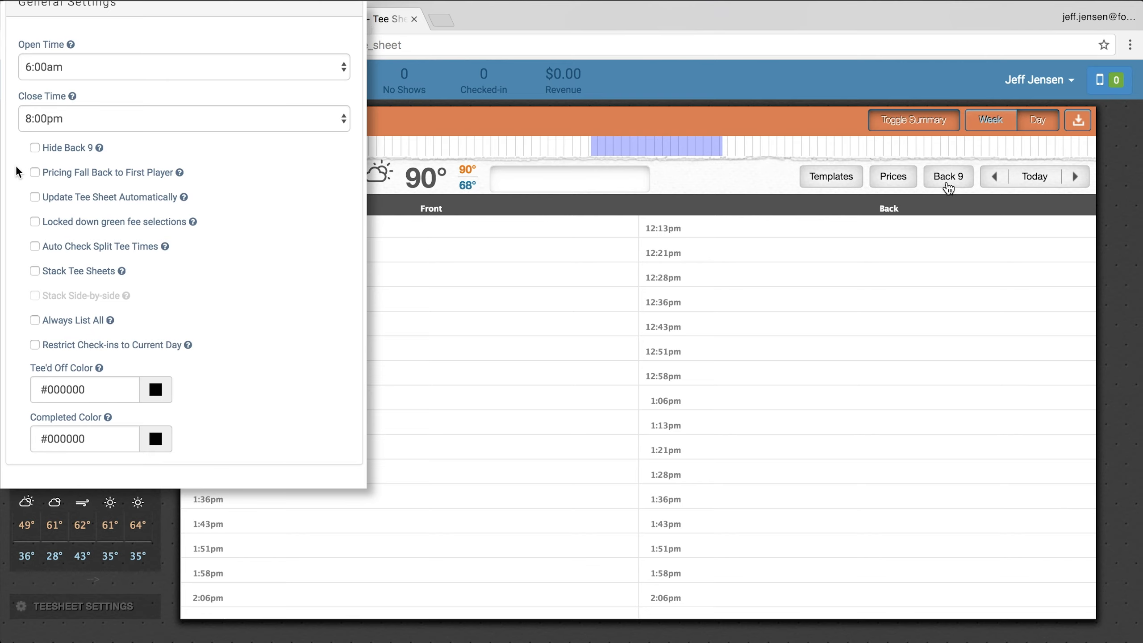
pyautogui.click(949, 180)
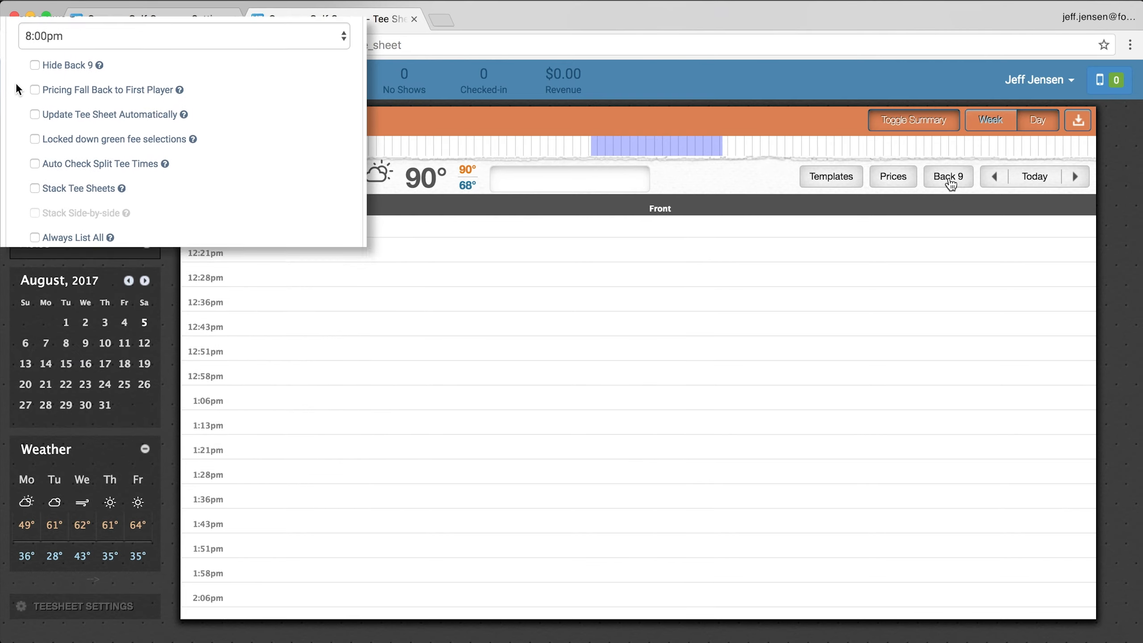
pyautogui.click(950, 180)
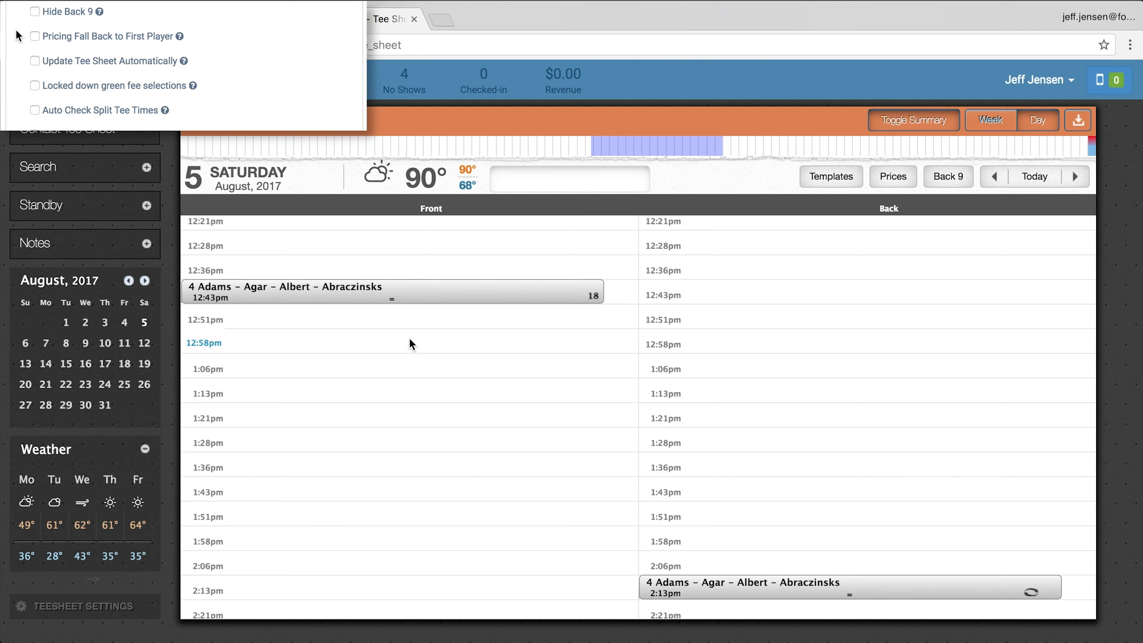
# Start a tee time for Saturday 12:51pm on the front nine and fill in the first player from the customer suggestions.
pyautogui.click(377, 316)
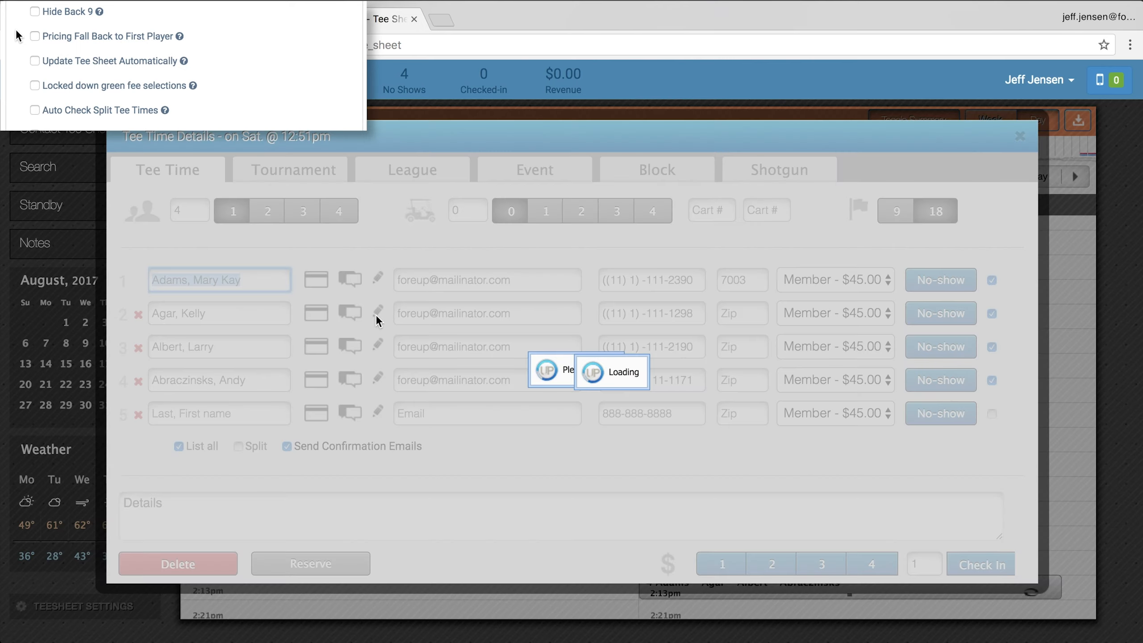
pyautogui.write('k')
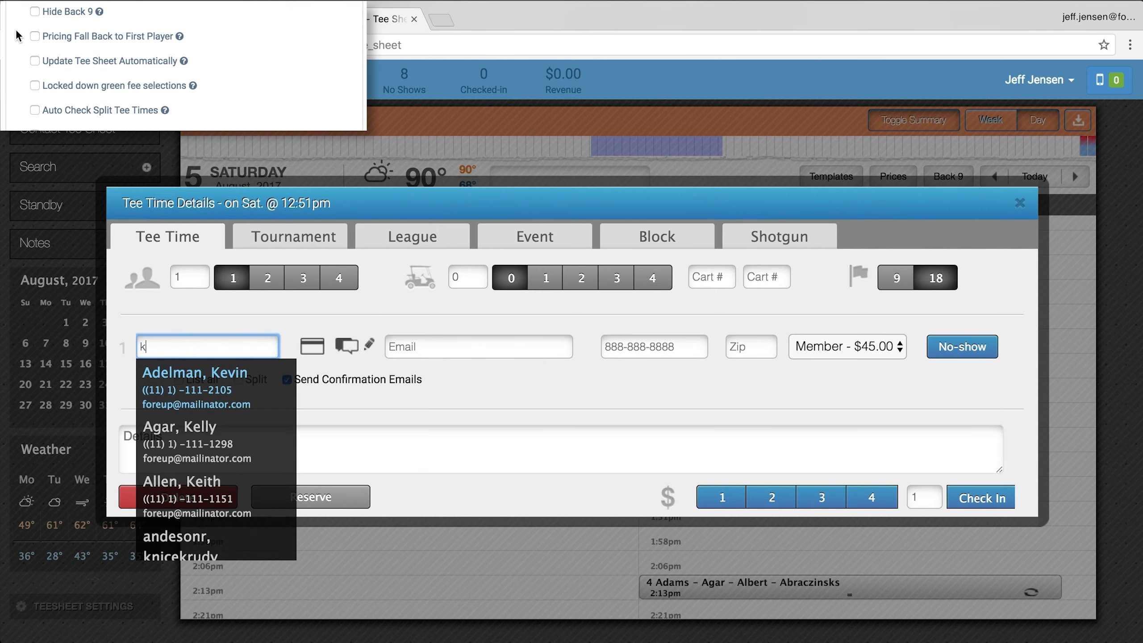
pyautogui.scroll(-2, 189, 450)
pyautogui.click(185, 488)
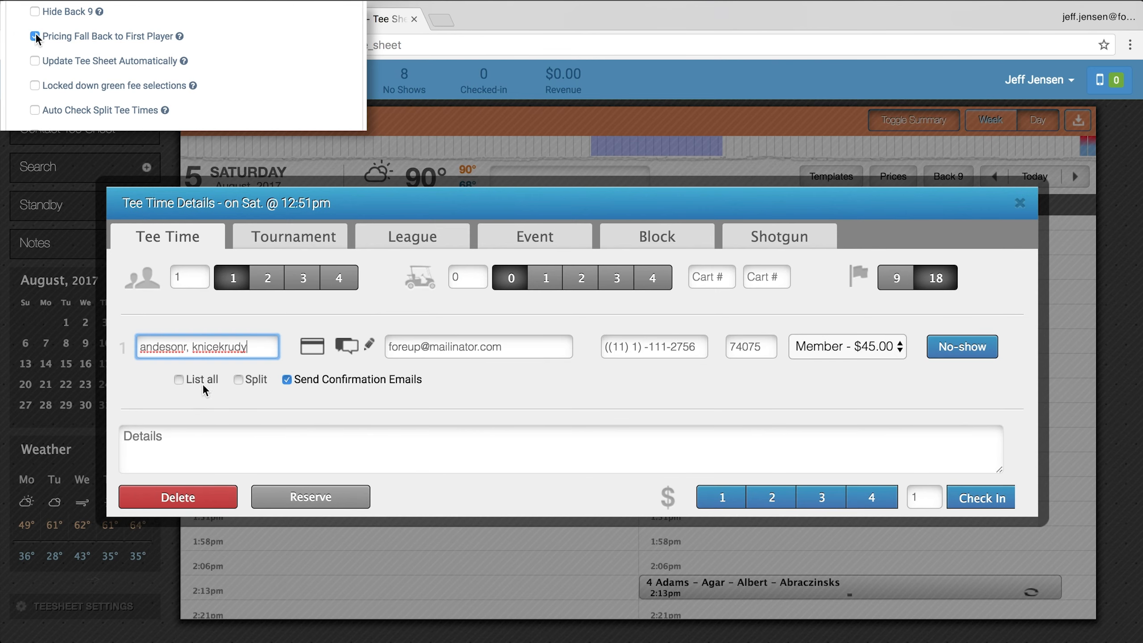
# List all player slots, add a second and third player from the customer suggestions, and reserve the 12:51pm tee time.
pyautogui.click(180, 380)
pyautogui.click(212, 310)
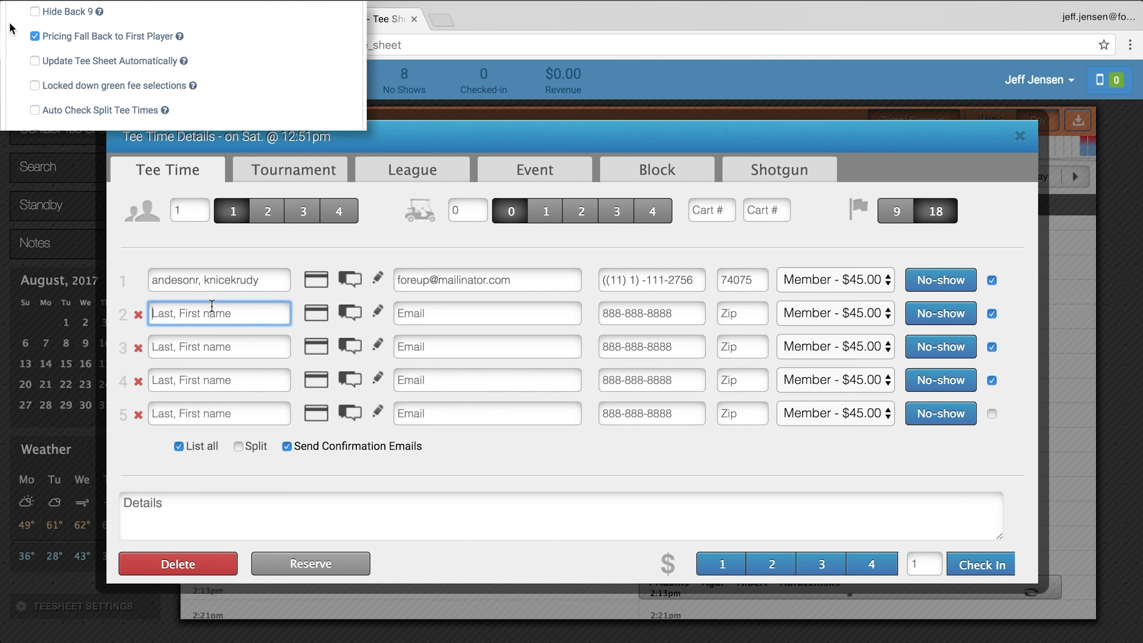
pyautogui.write('a')
pyautogui.click(212, 367)
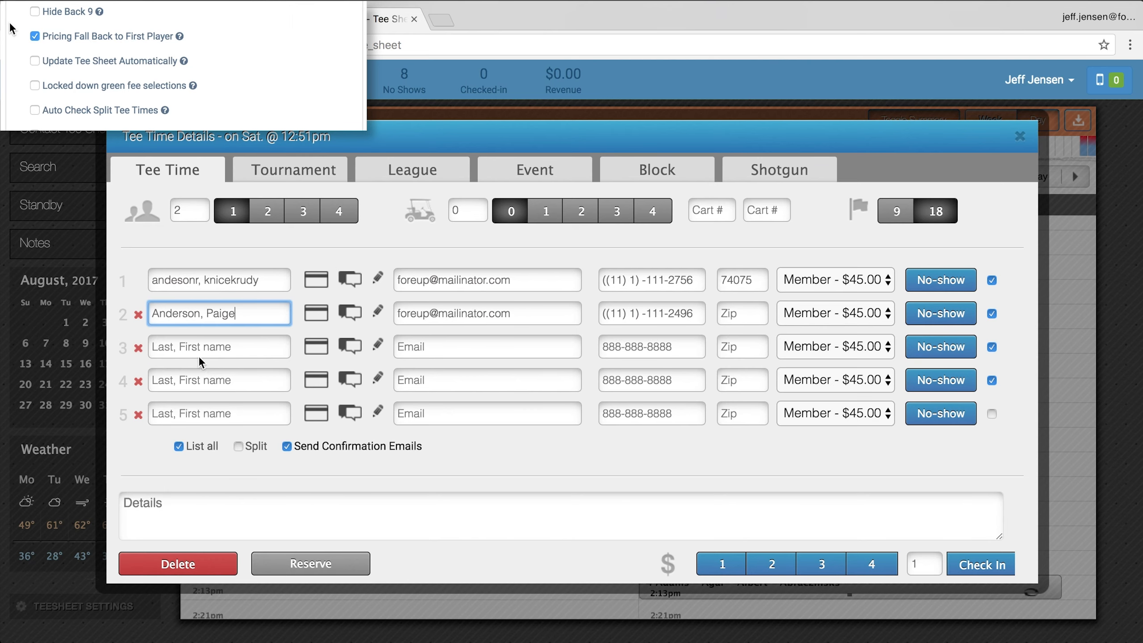
pyautogui.click(196, 352)
pyautogui.write('q')
pyautogui.click(194, 374)
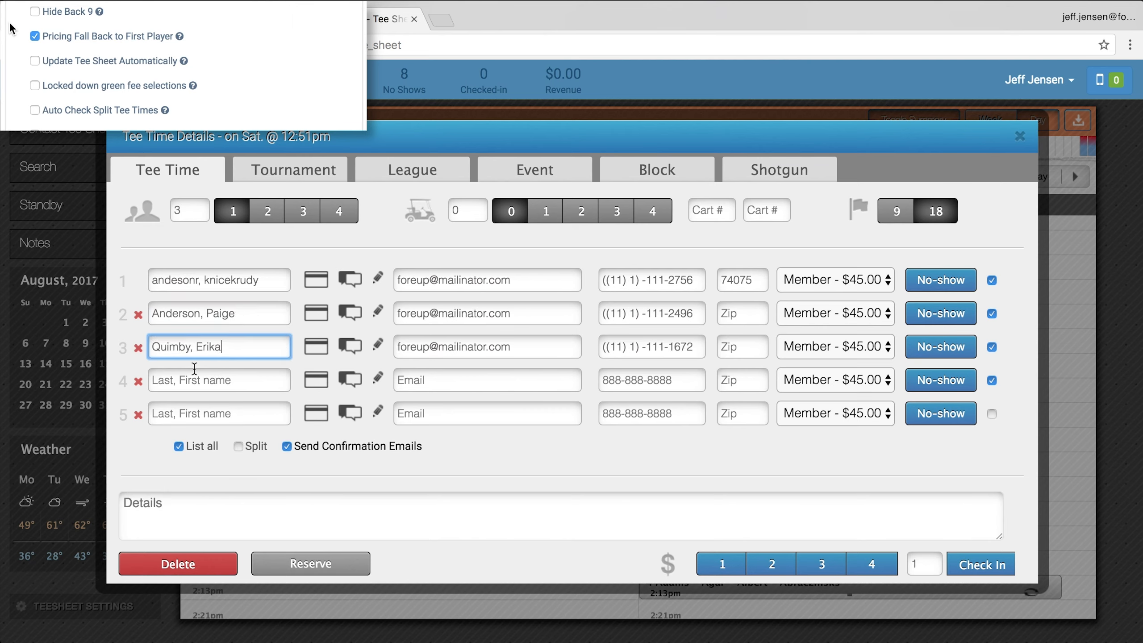
pyautogui.click(272, 561)
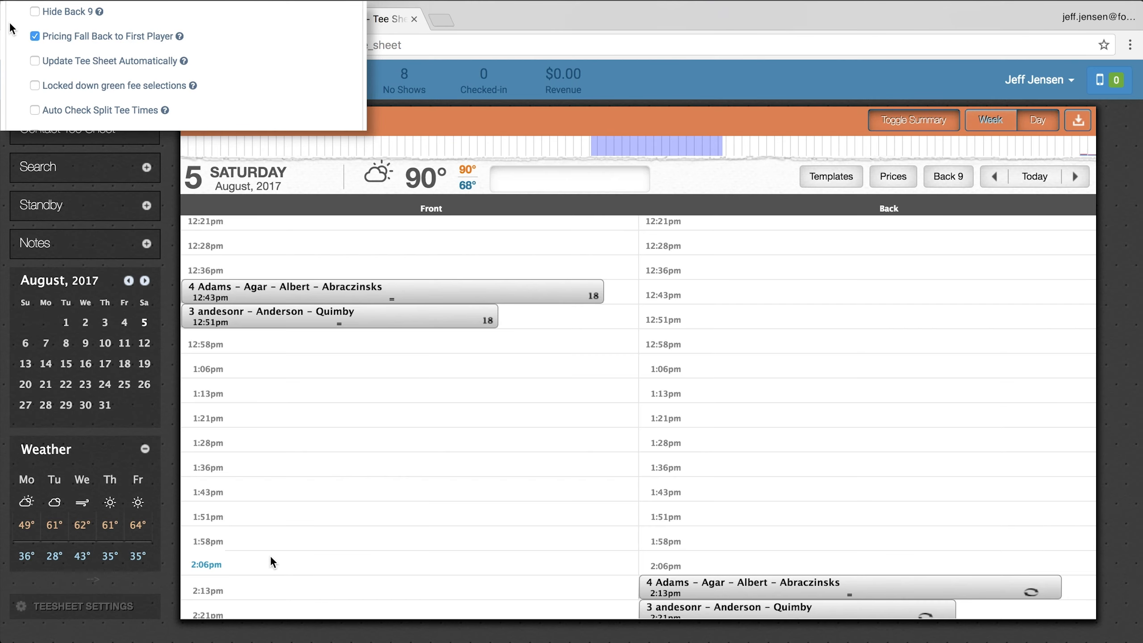
# Enable Update Tee Sheet Automatically and check the price classes selectable in the Saturday 1:06pm tee time, keeping Member.
pyautogui.click(35, 61)
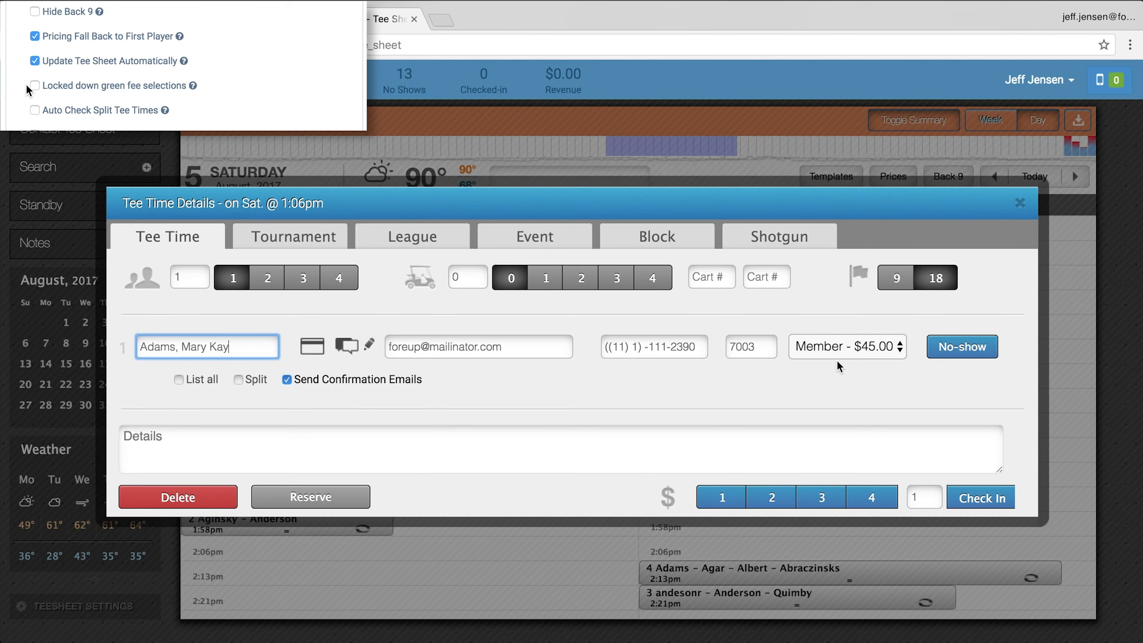
pyautogui.click(838, 357)
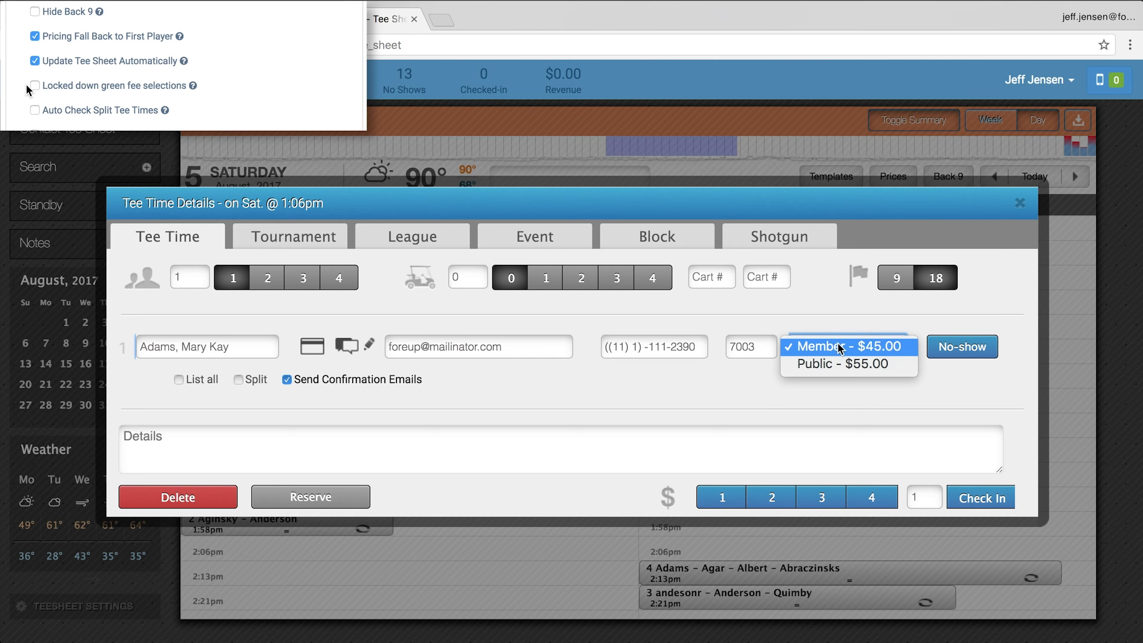
pyautogui.click(840, 349)
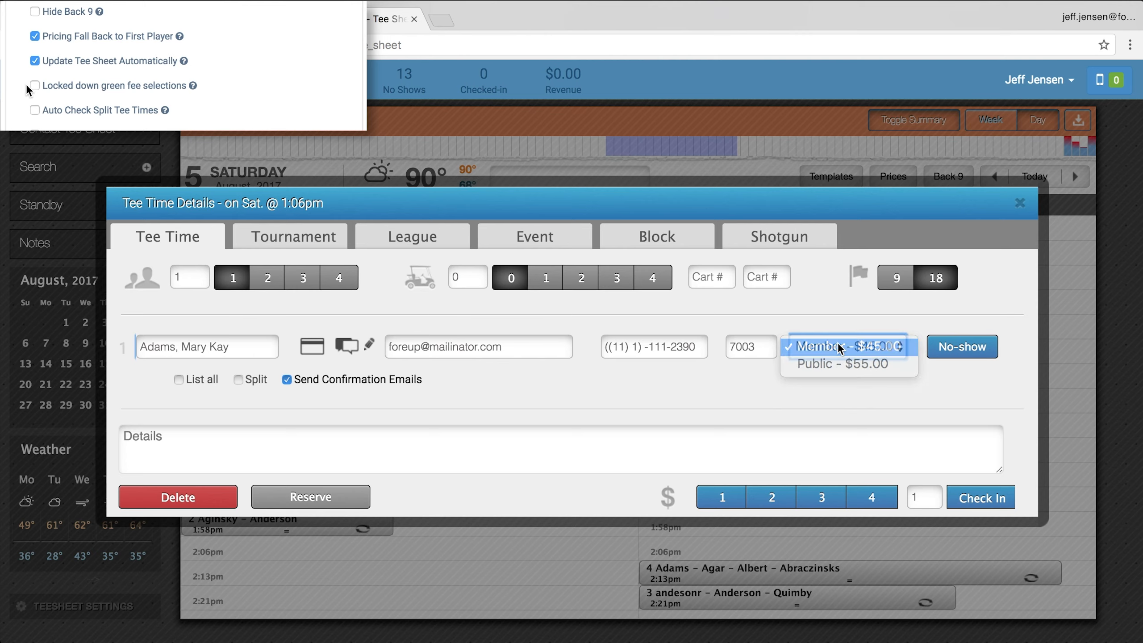
# Enable Locked down green fee selections and check the price classes selectable in the Monday 2:21pm tee time.
pyautogui.click(35, 85)
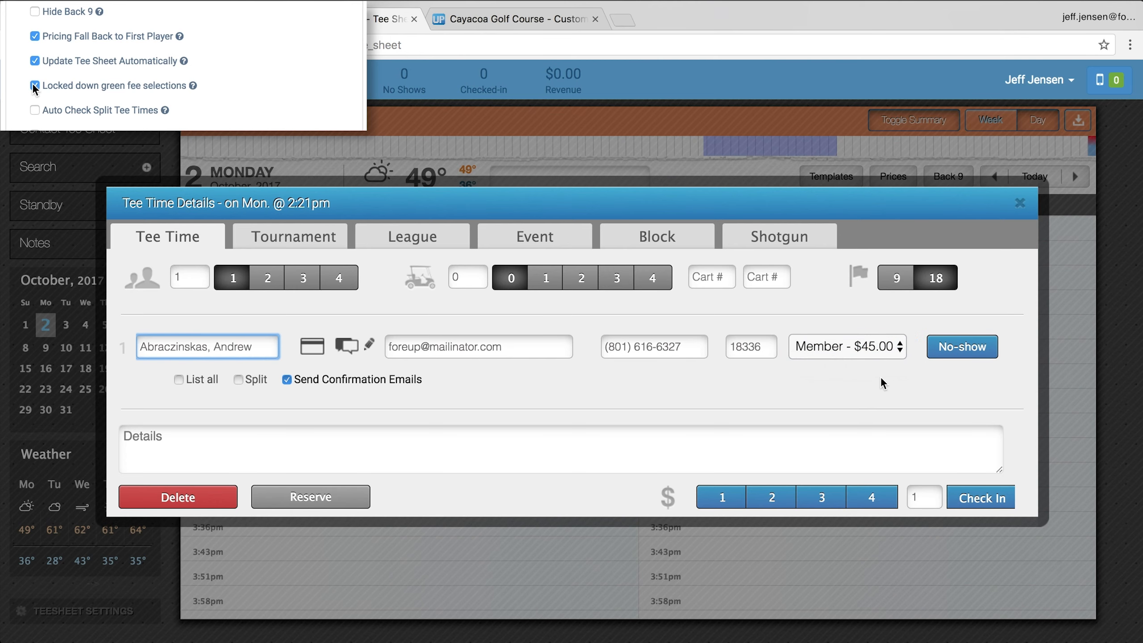
pyautogui.click(860, 349)
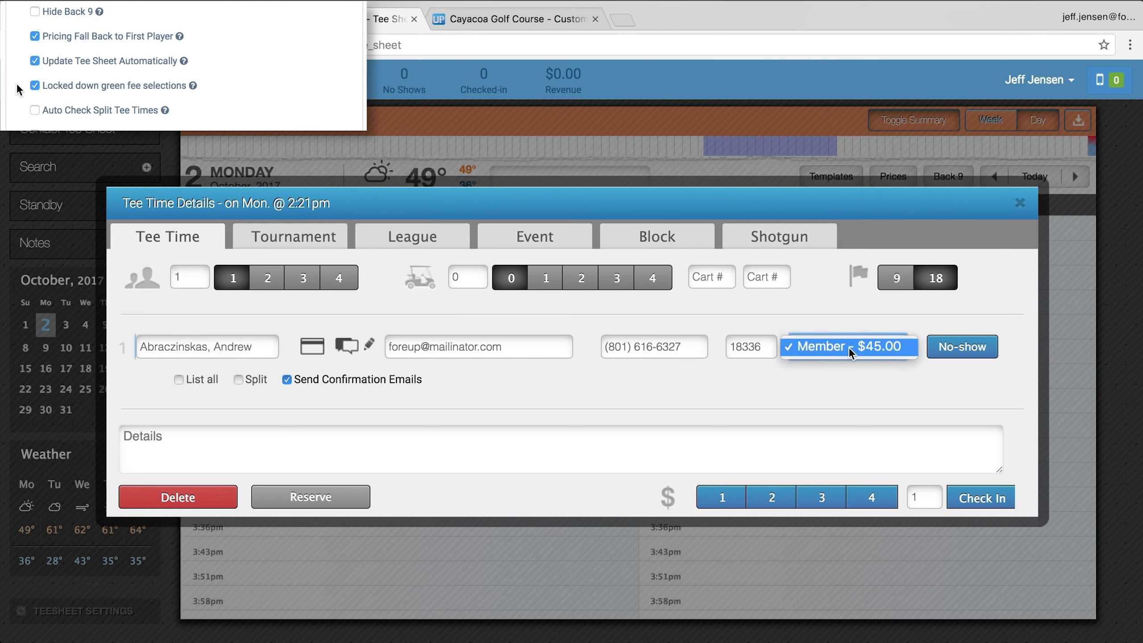
pyautogui.click(848, 347)
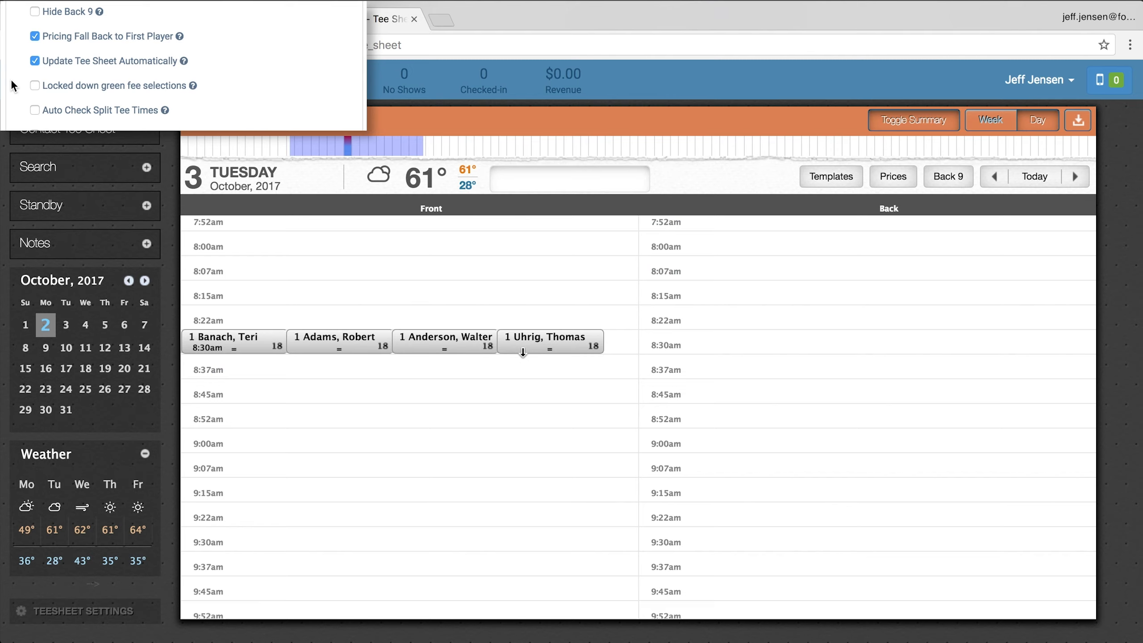
# Check in the single players in the fourth and third split bookings at Tuesday 8:30am.
pyautogui.rightClick(523, 350)
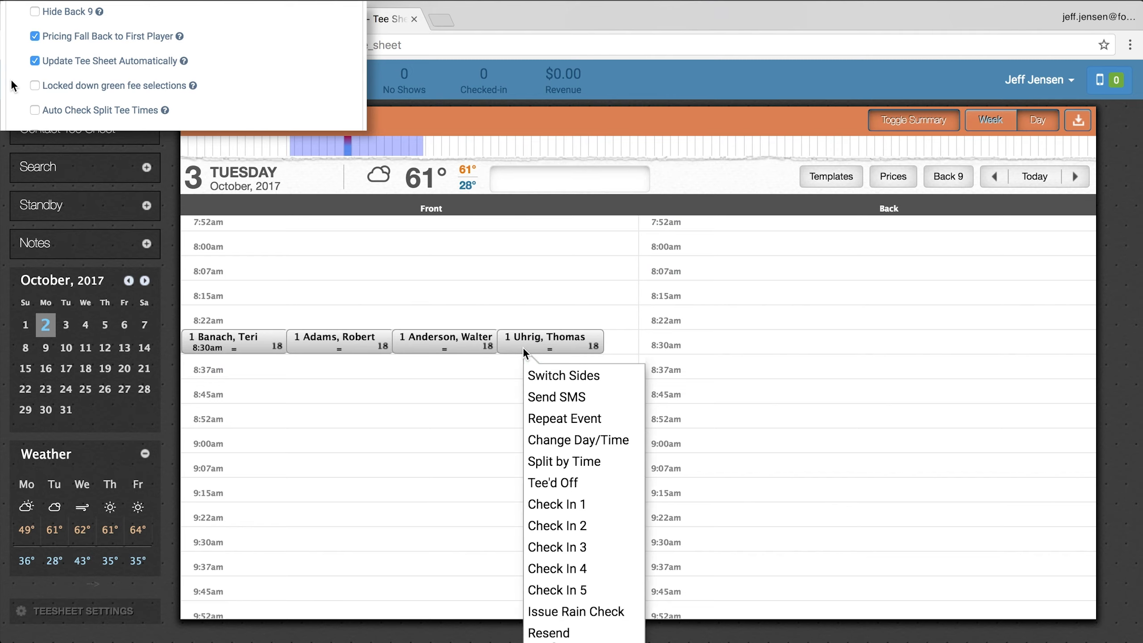
pyautogui.click(554, 512)
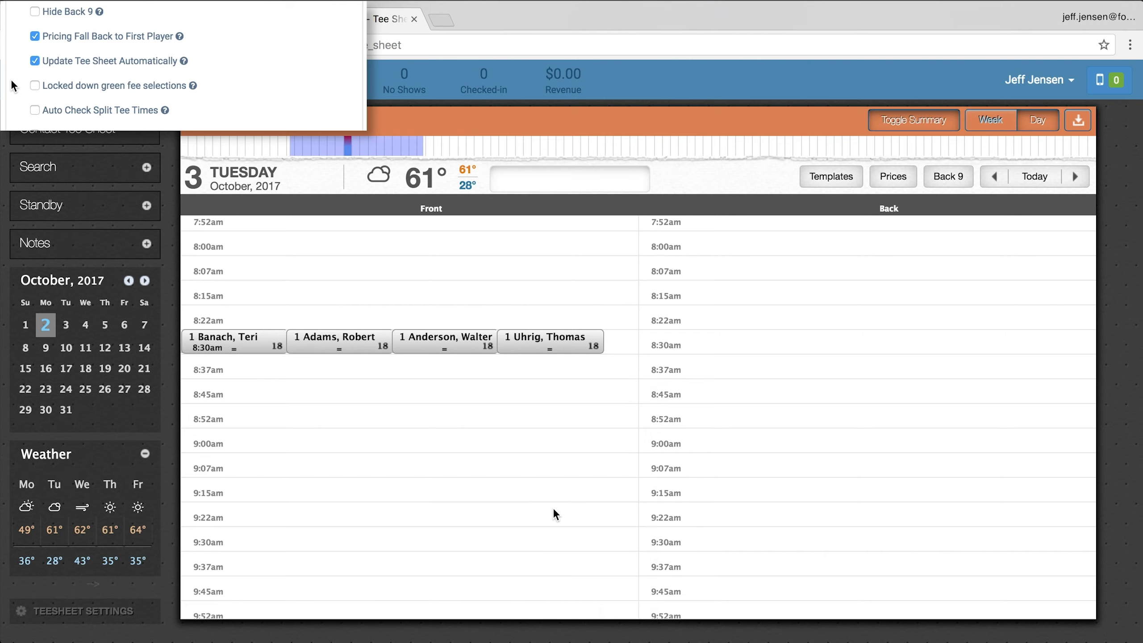
pyautogui.rightClick(409, 347)
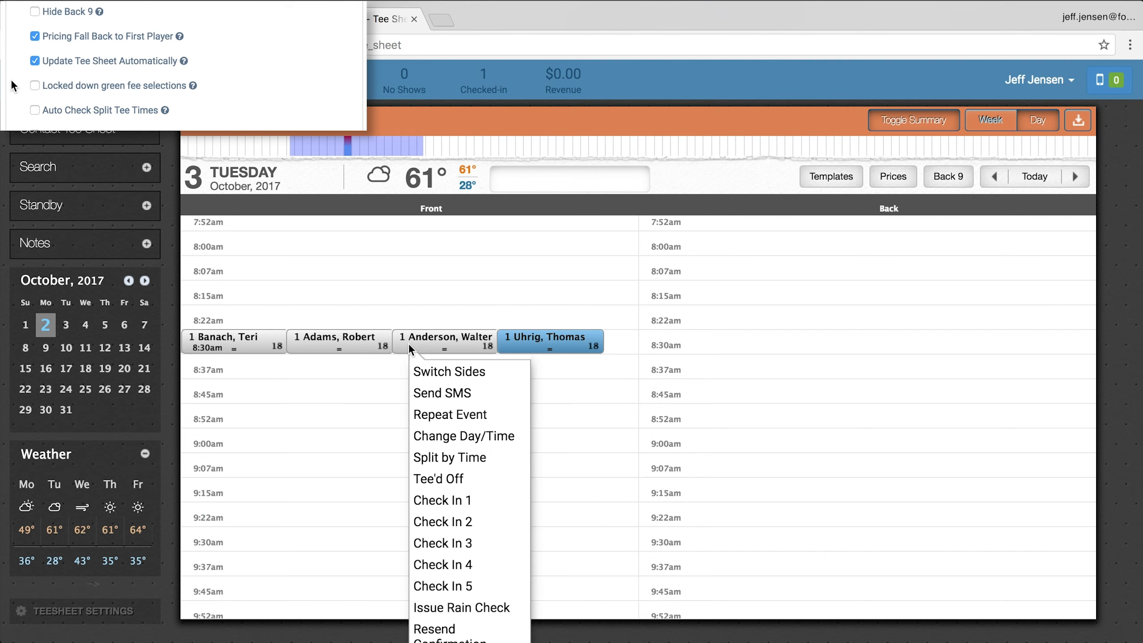
pyautogui.click(449, 500)
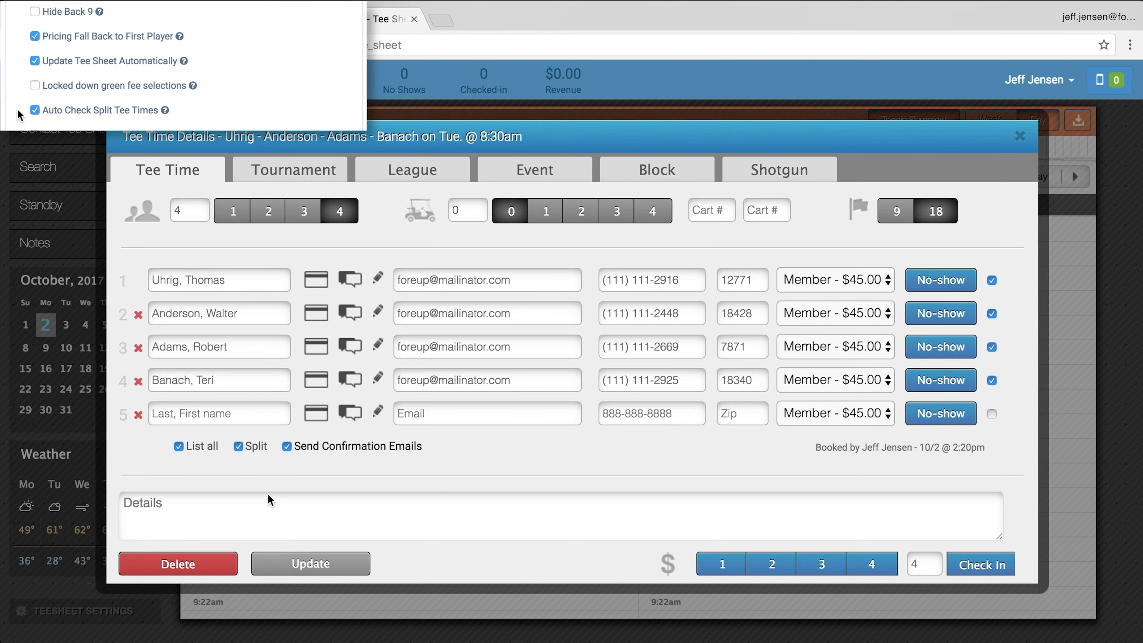
# Update the four-player Tuesday 8:30am tee time with the Split option on.
pyautogui.click(278, 573)
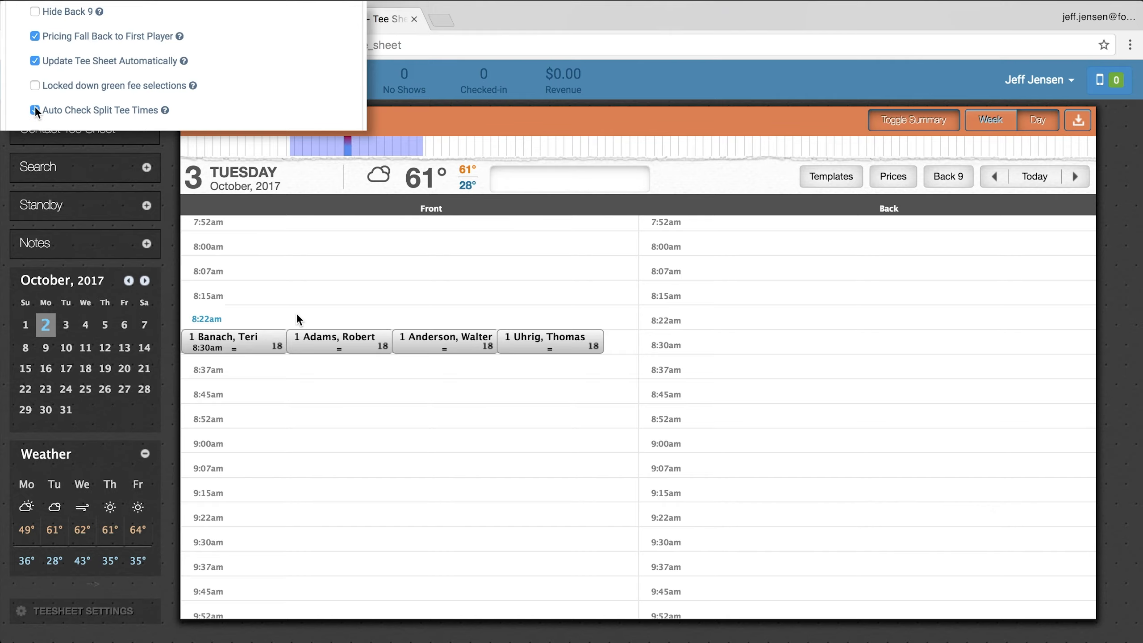
# Disable Auto Check Split Tee Times, and reserve a four-player Tuesday tee time and update it with Split turned on.
pyautogui.click(35, 110)
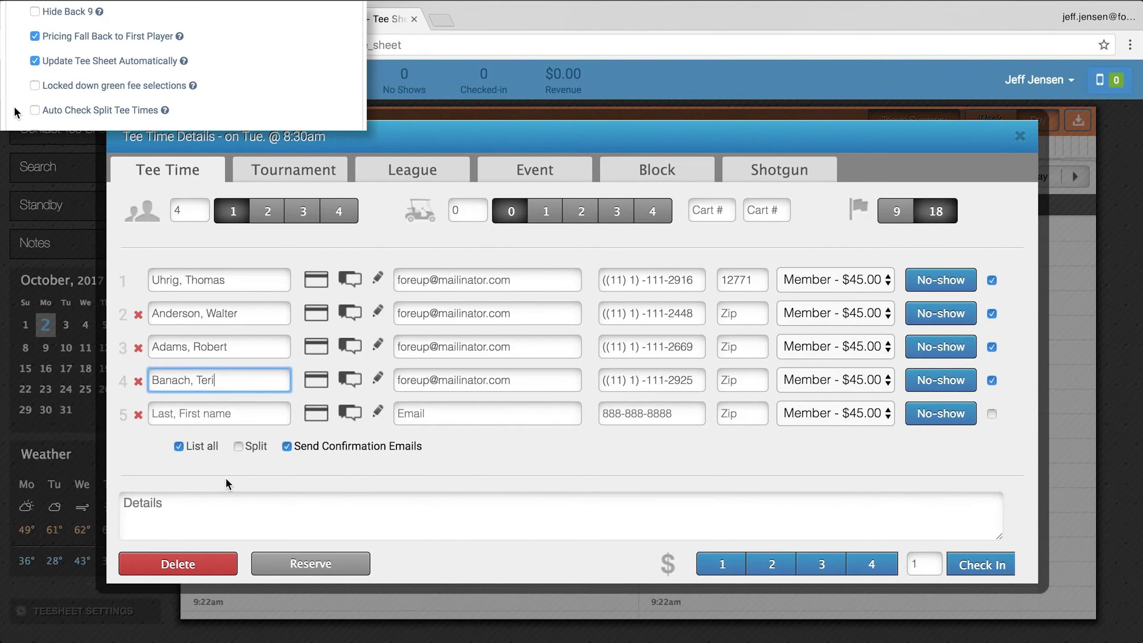
pyautogui.click(274, 560)
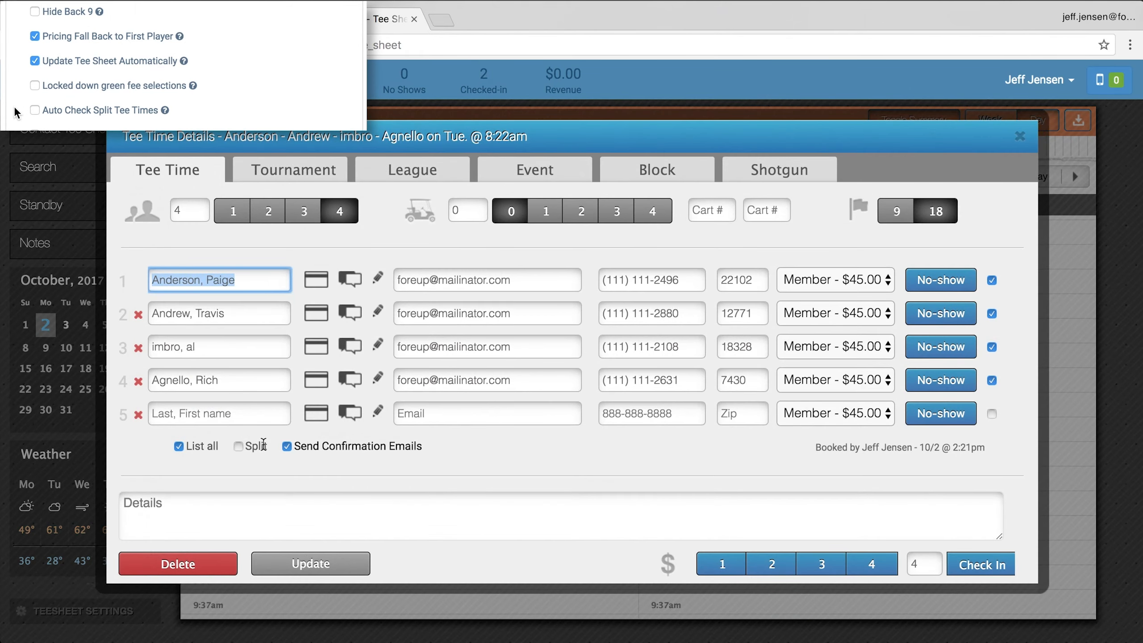
pyautogui.click(238, 446)
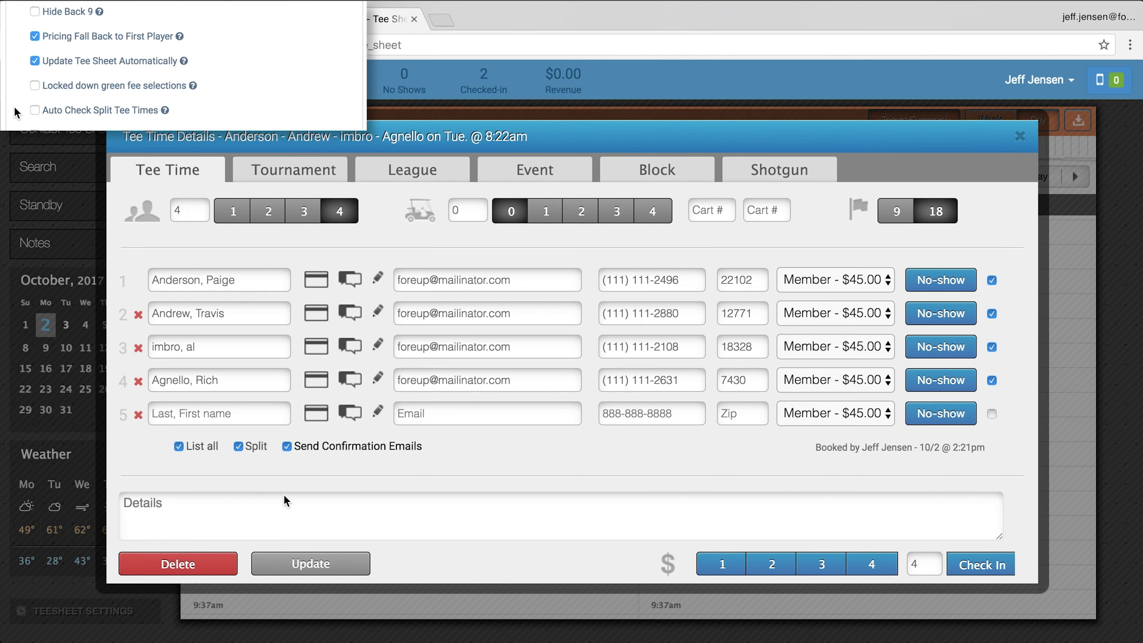
pyautogui.click(345, 561)
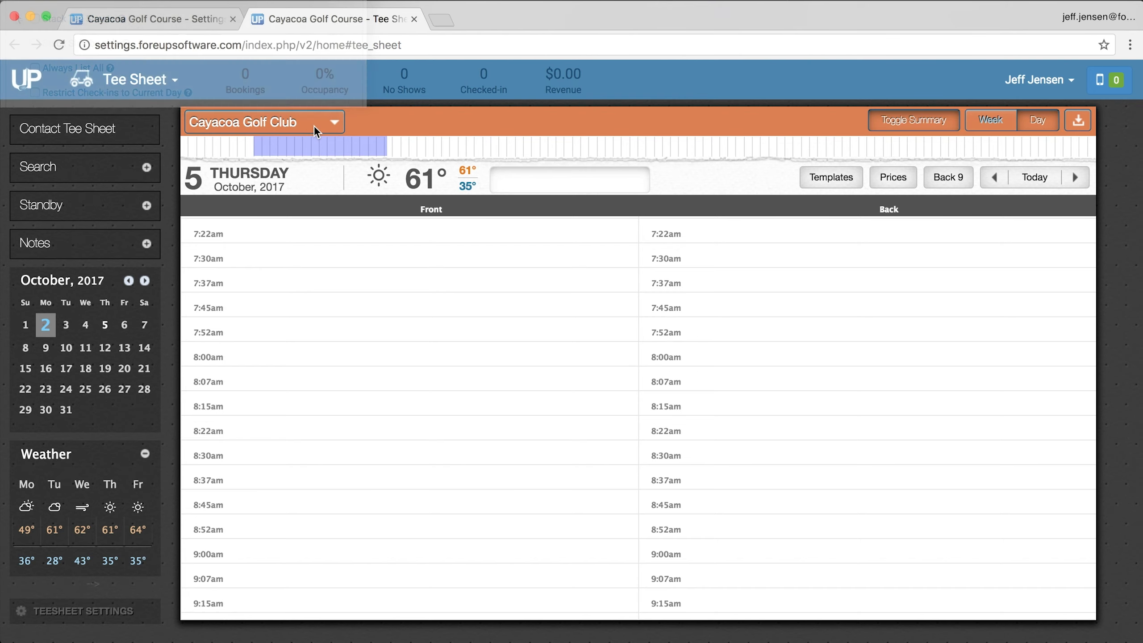
# Switch the displayed tee sheet from Cayacoa Golf Club to Canyon Course and to Quiet Forest Course.
pyautogui.click(314, 126)
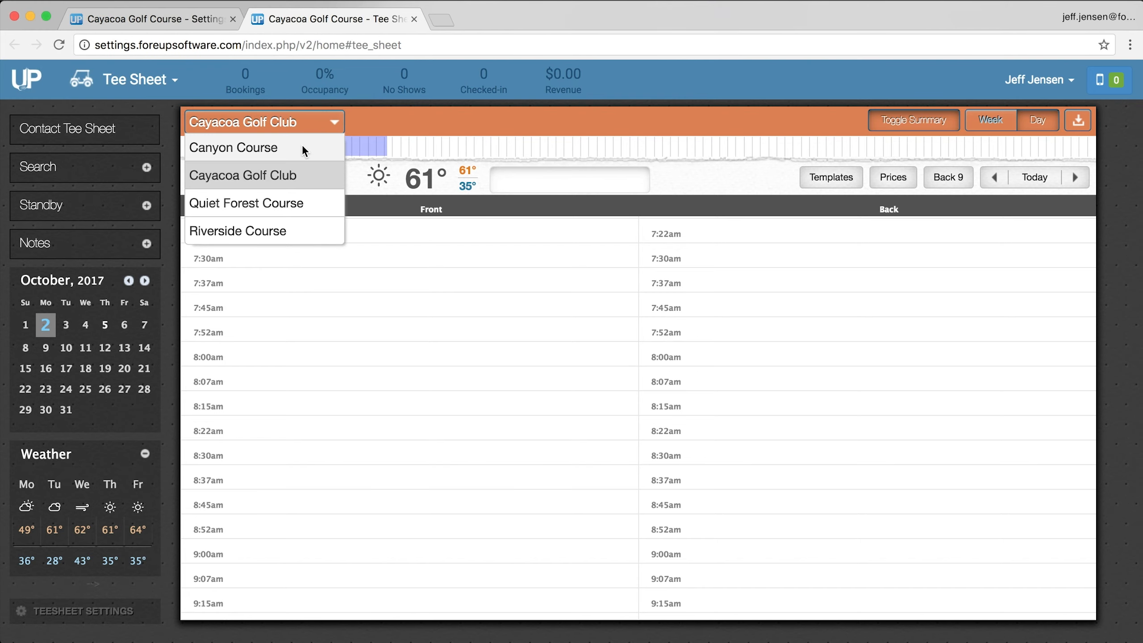
pyautogui.click(301, 144)
pyautogui.click(303, 124)
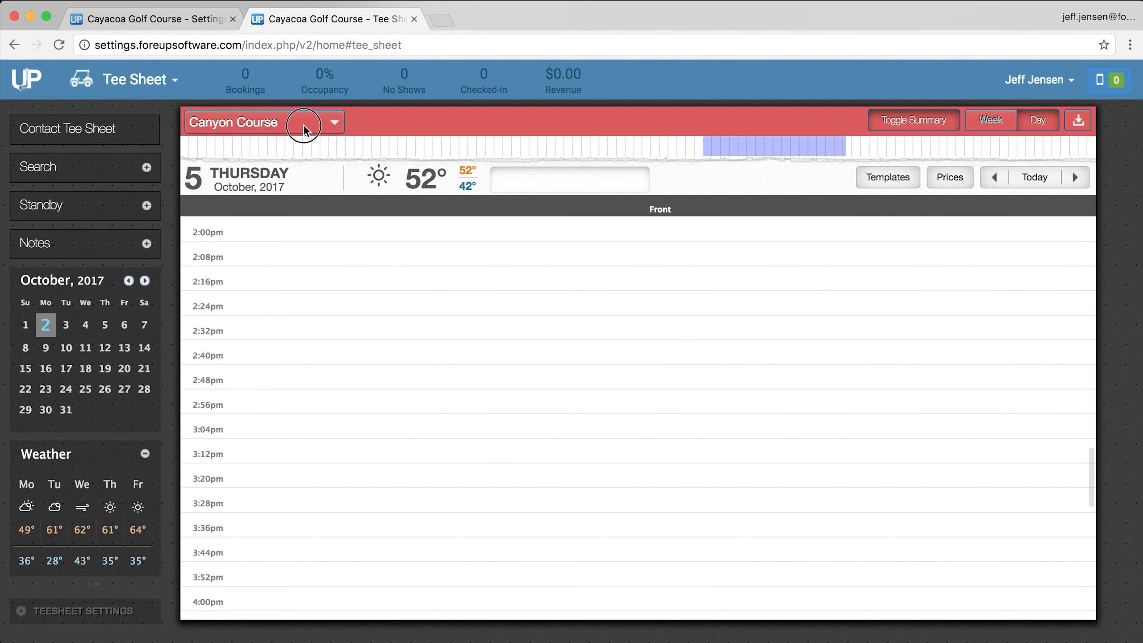
pyautogui.click(275, 202)
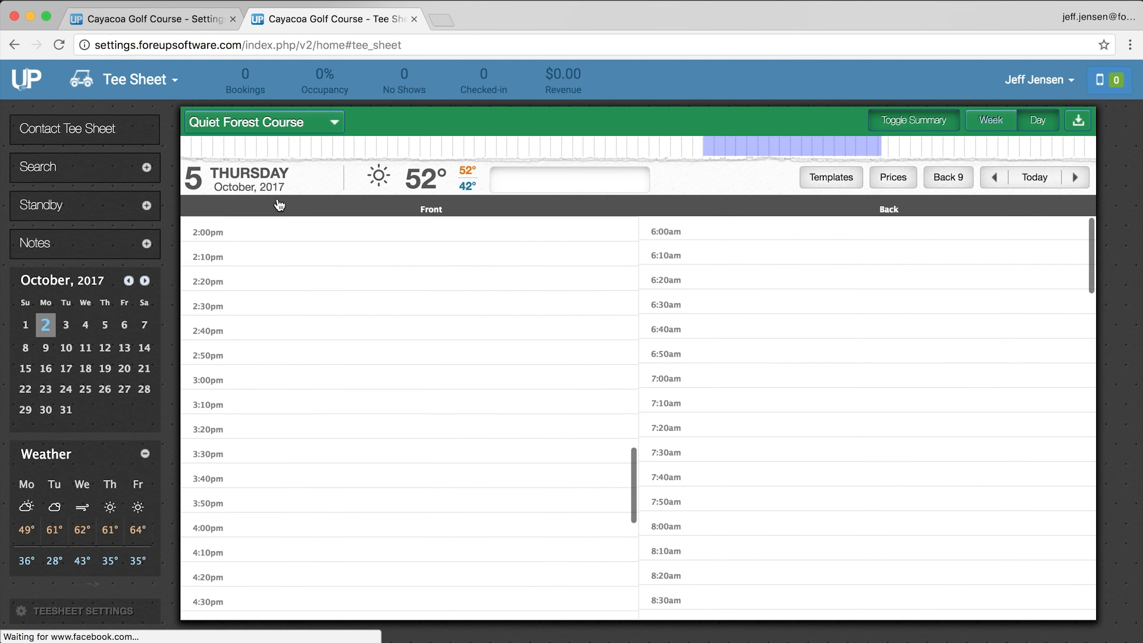
pyautogui.click(277, 126)
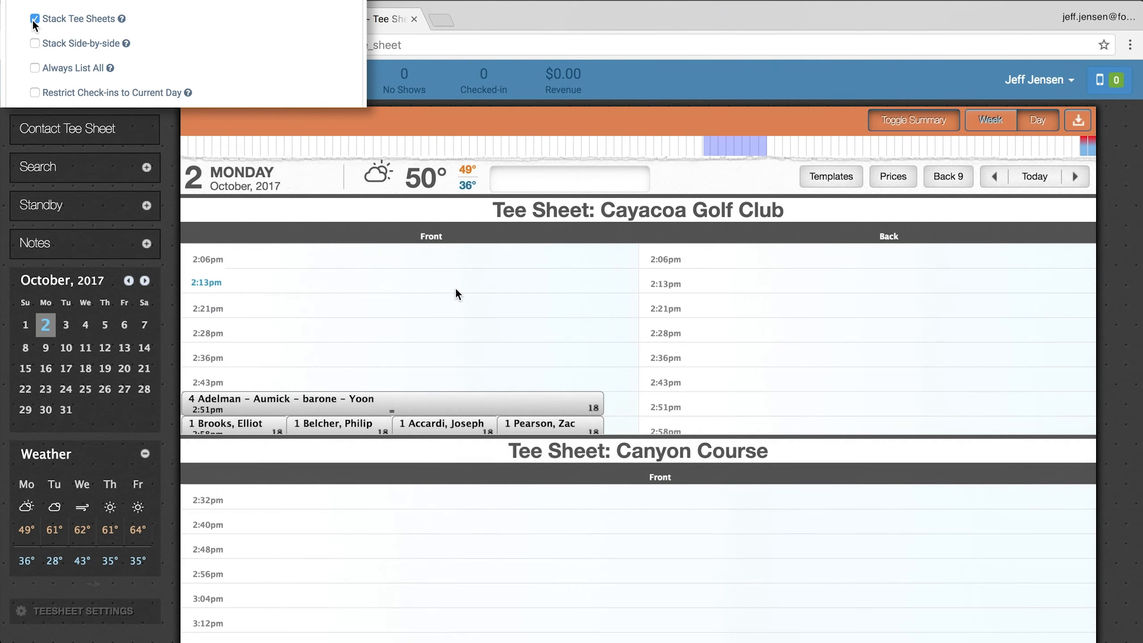
# Examine the tee sheets of all courses displayed with Stack Tee Sheets enabled.
pyautogui.scroll(-5, 456, 289)
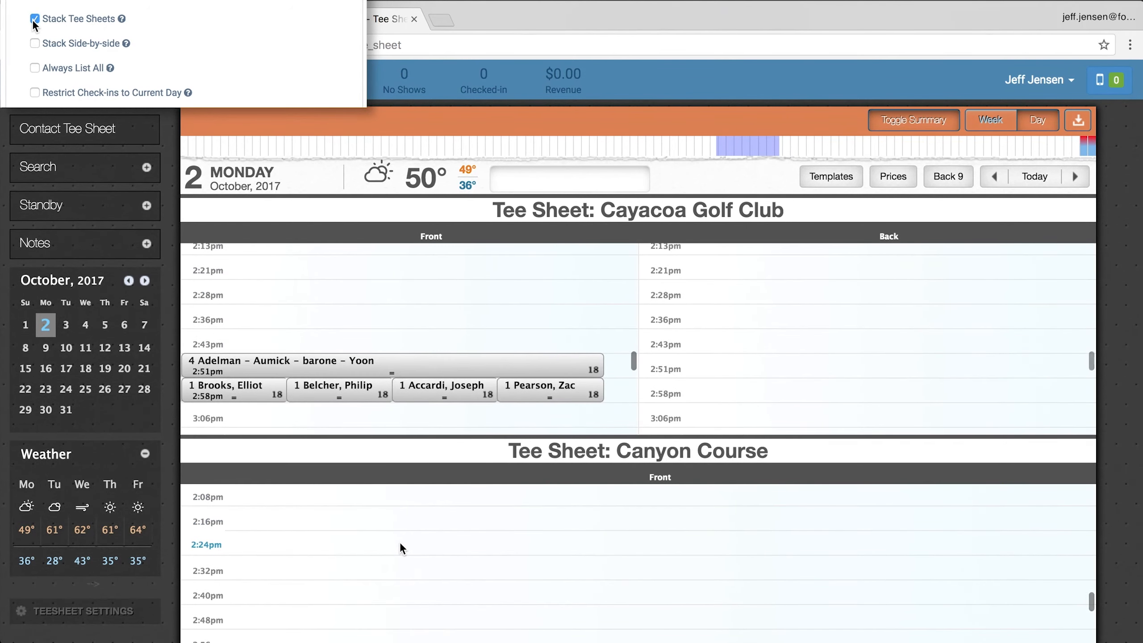
pyautogui.scroll(-2, 400, 544)
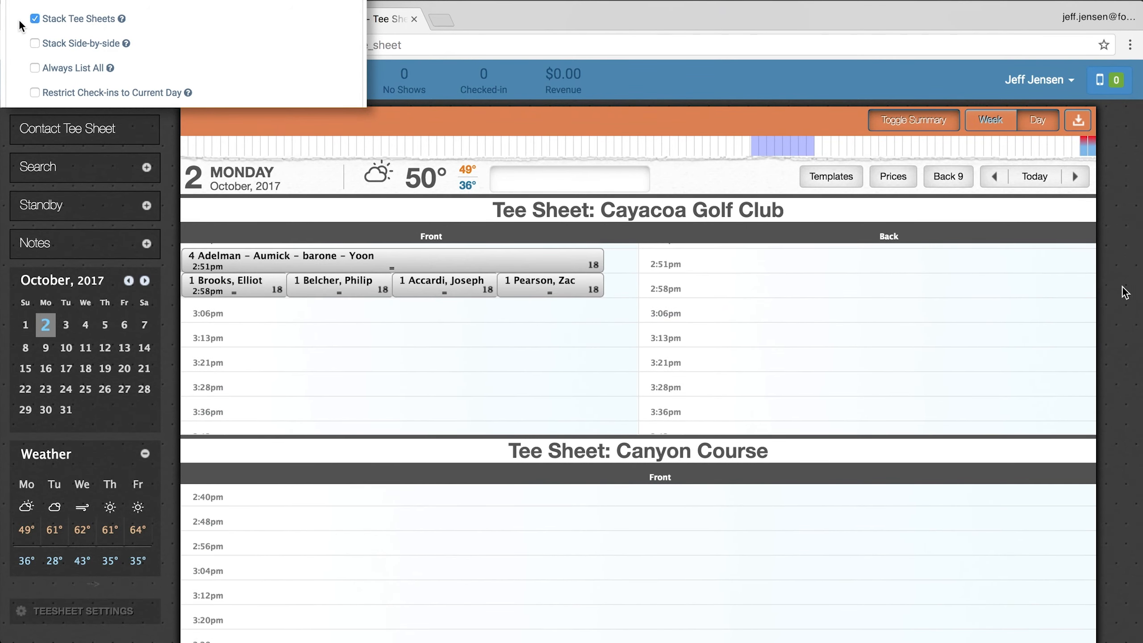
pyautogui.scroll(-5, 1122, 291)
pyautogui.scroll(-8, 1126, 270)
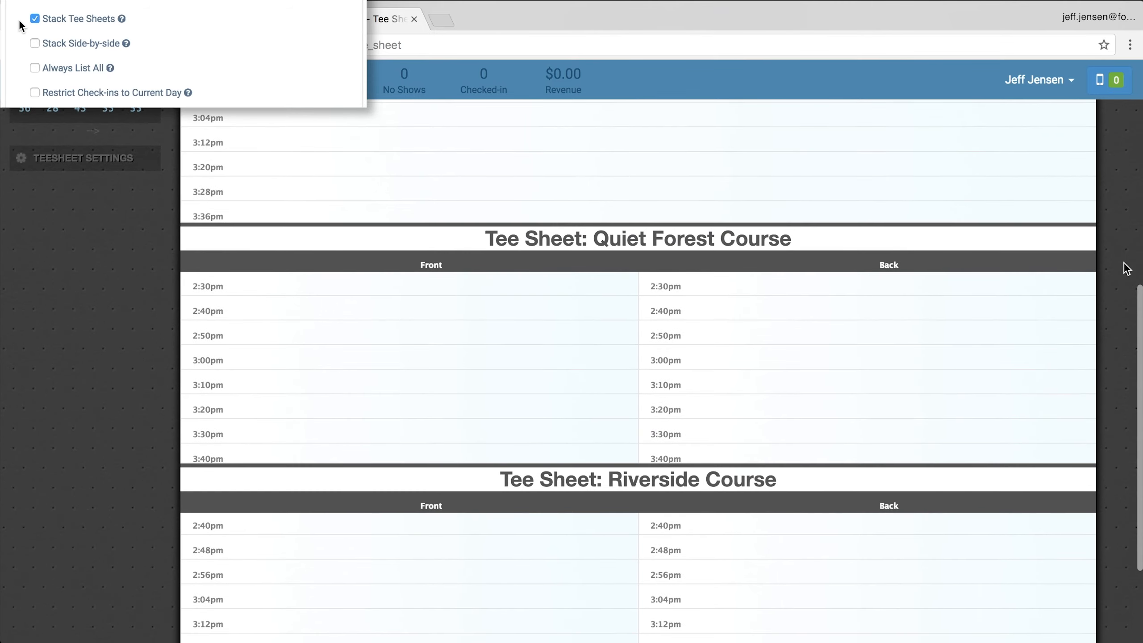
pyautogui.scroll(-3, 871, 422)
pyautogui.scroll(5, 872, 422)
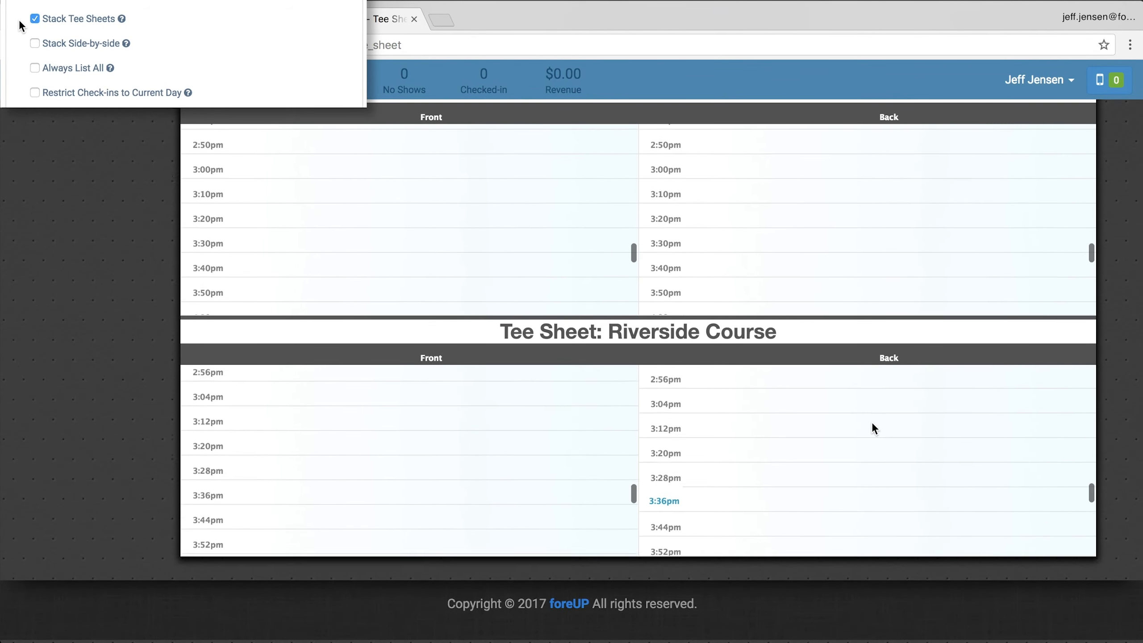
# Try Stack Side-by-side for the courses' tee sheets, and turn Stack Tee Sheets off again.
pyautogui.click(34, 44)
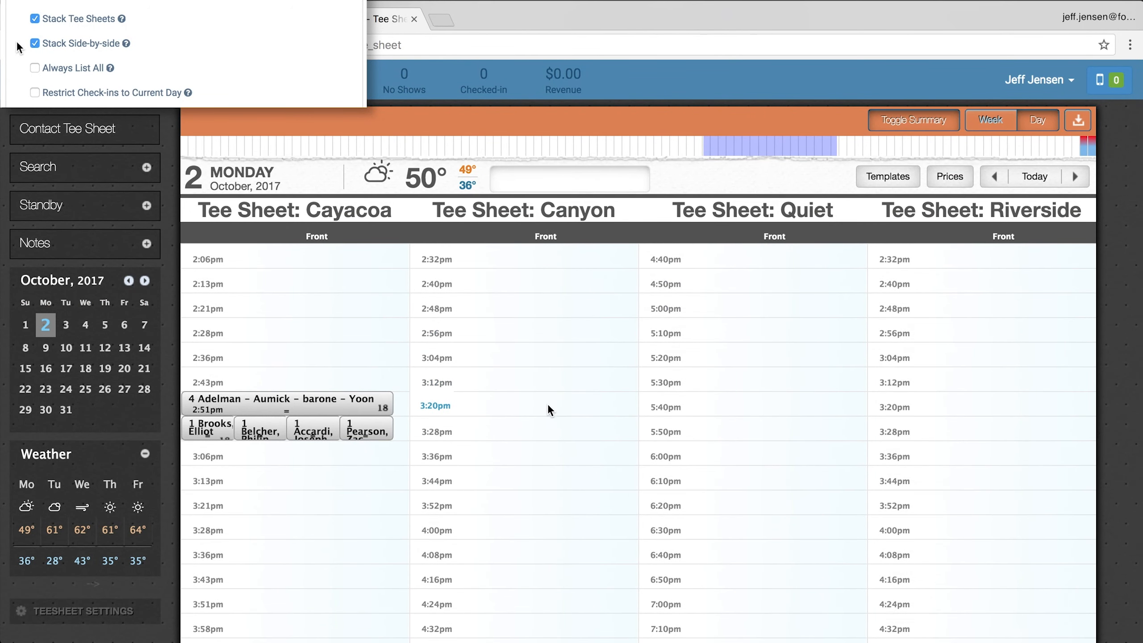
pyautogui.click(35, 18)
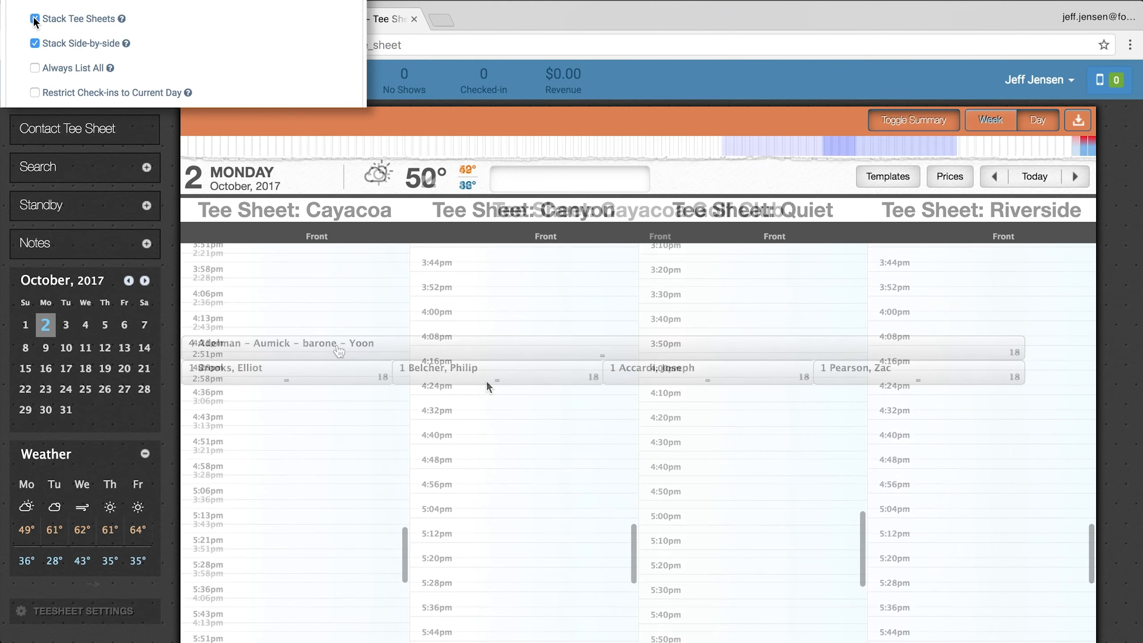
# Enable Always List All, open the four-player Monday 2:51pm tee time and clear its List all option.
pyautogui.click(35, 67)
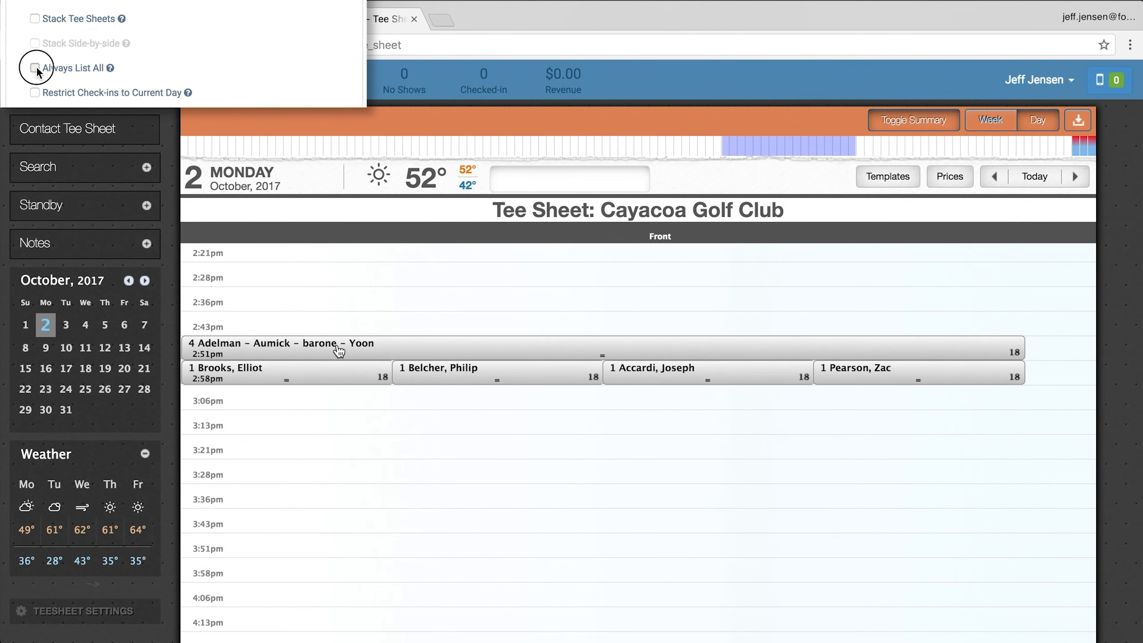
pyautogui.click(338, 352)
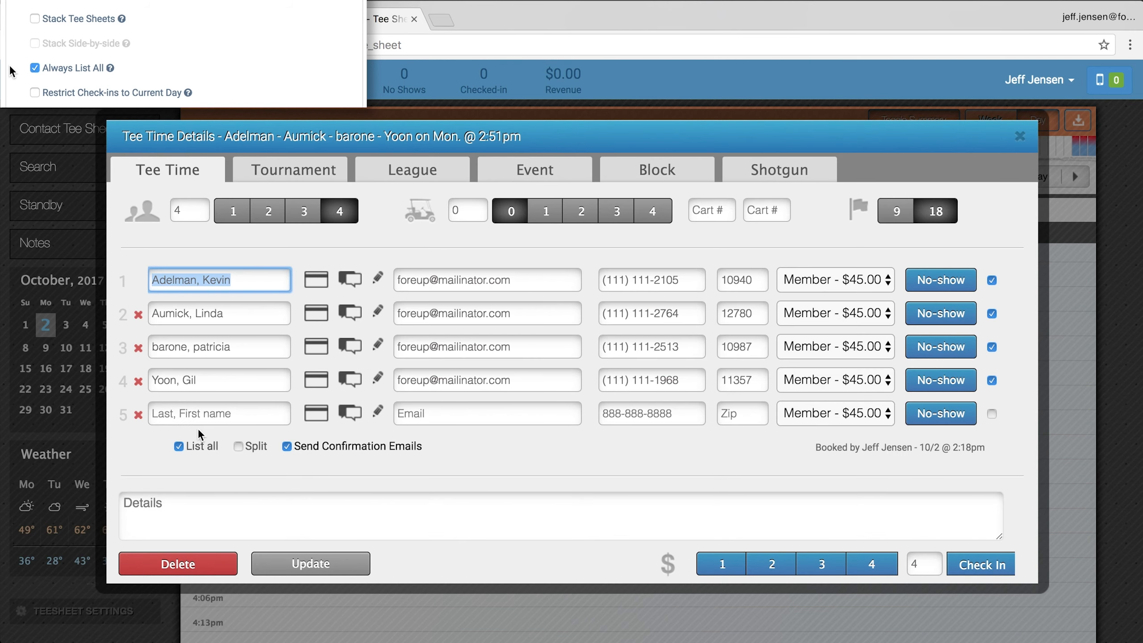
pyautogui.click(179, 446)
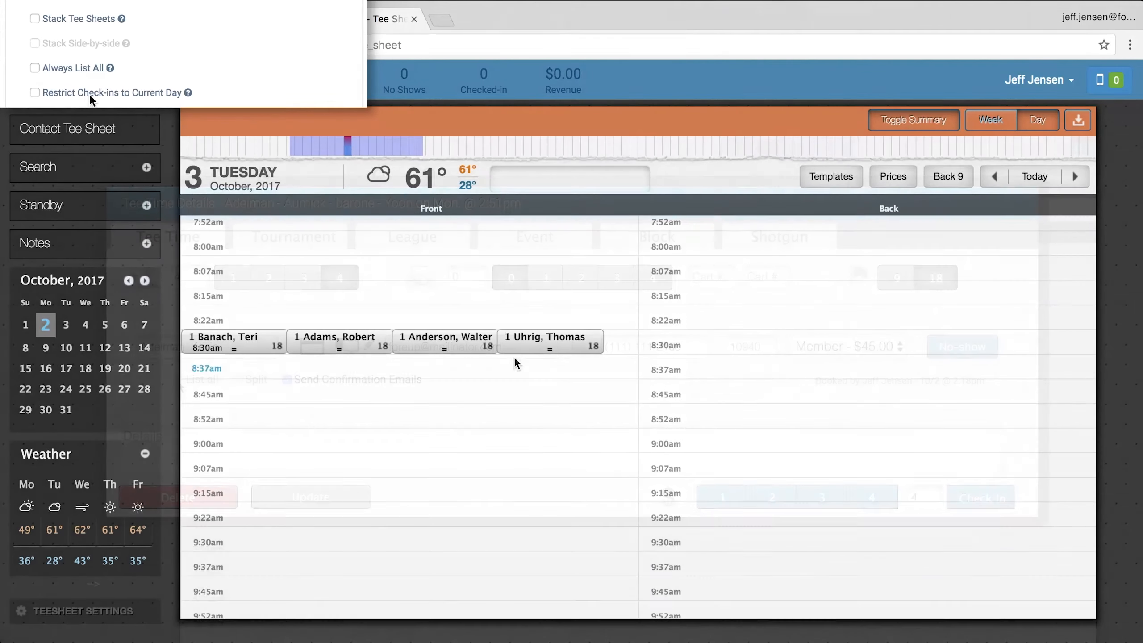
# With Restrict Check-ins to Current Day off, check in one player each in the fourth and third Tuesday 8:30am bookings.
pyautogui.rightClick(524, 348)
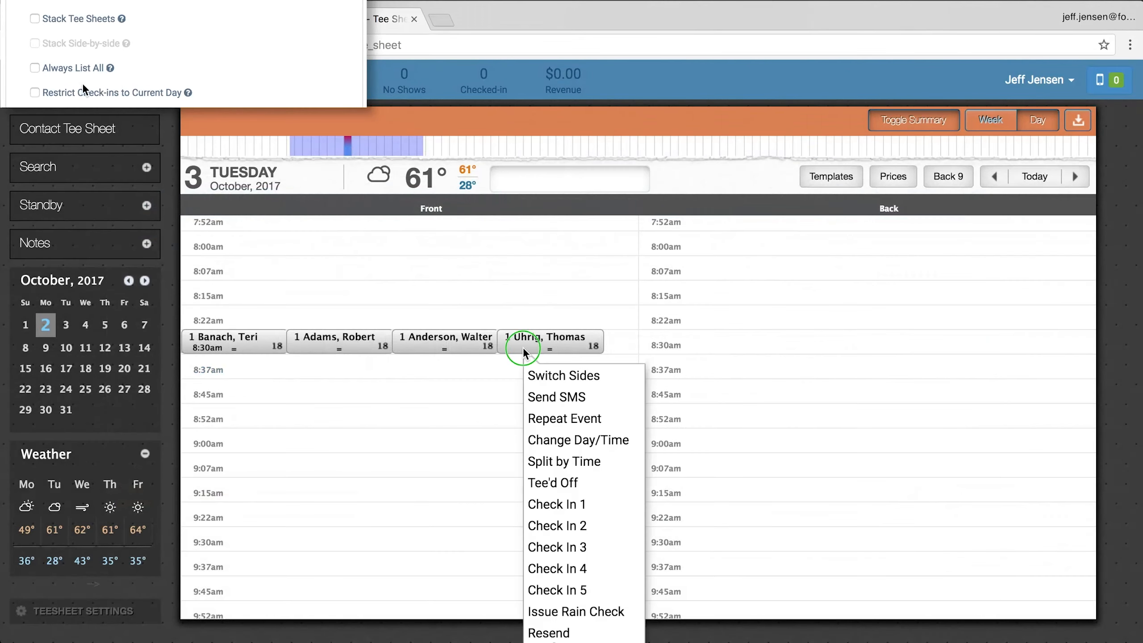
pyautogui.click(553, 504)
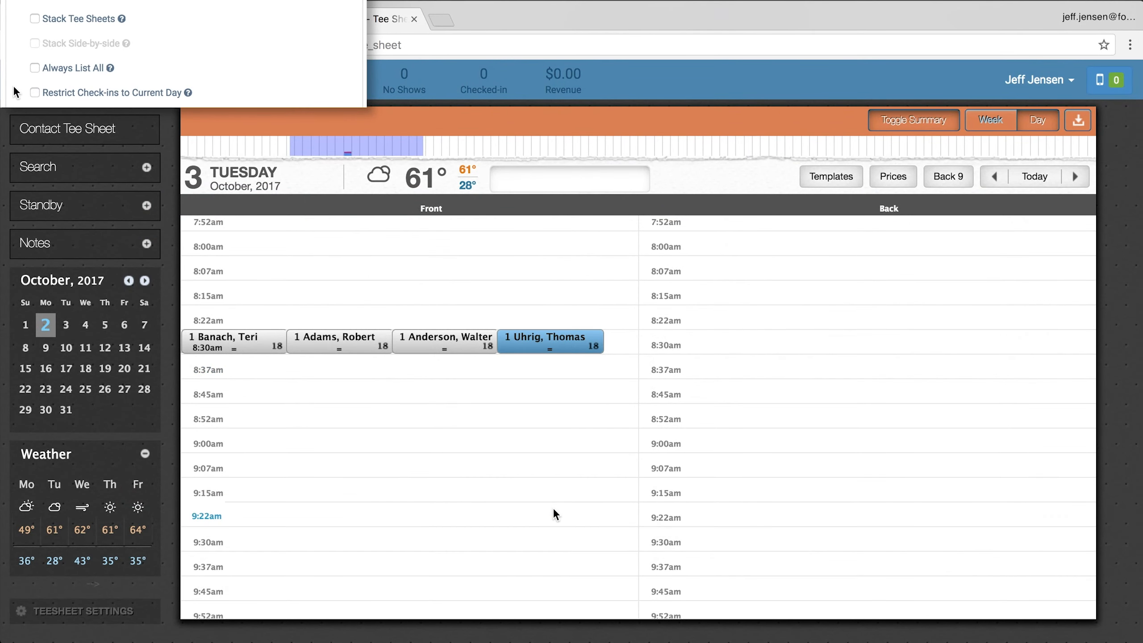
pyautogui.rightClick(408, 343)
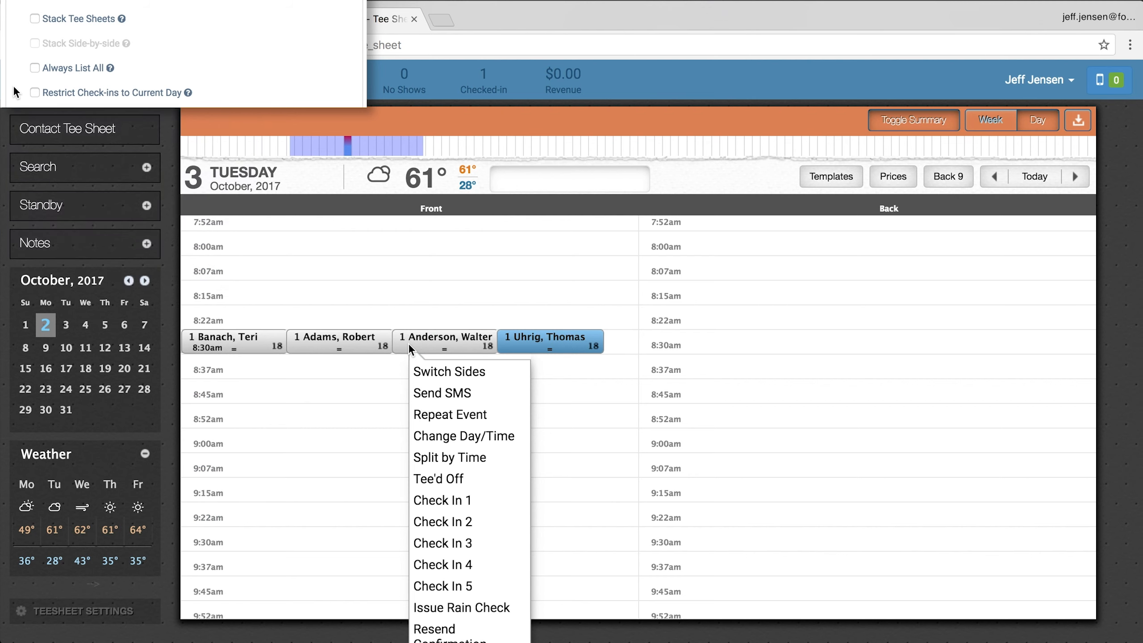
pyautogui.click(446, 500)
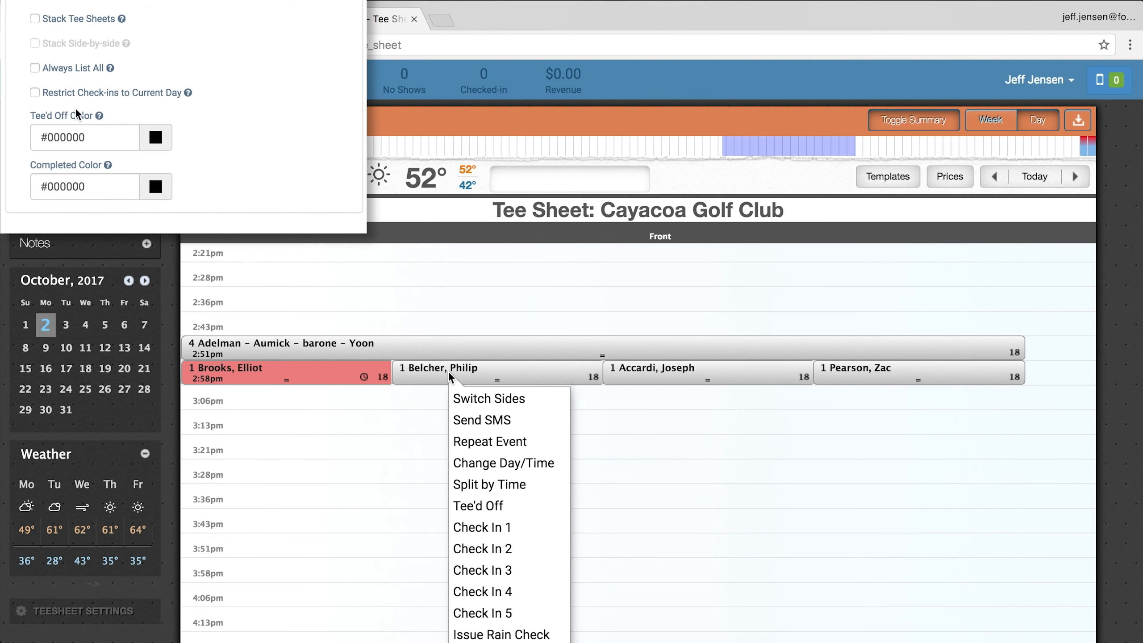
# Set the Tee'd Off Color to #ed7b7b.
pyautogui.click(156, 140)
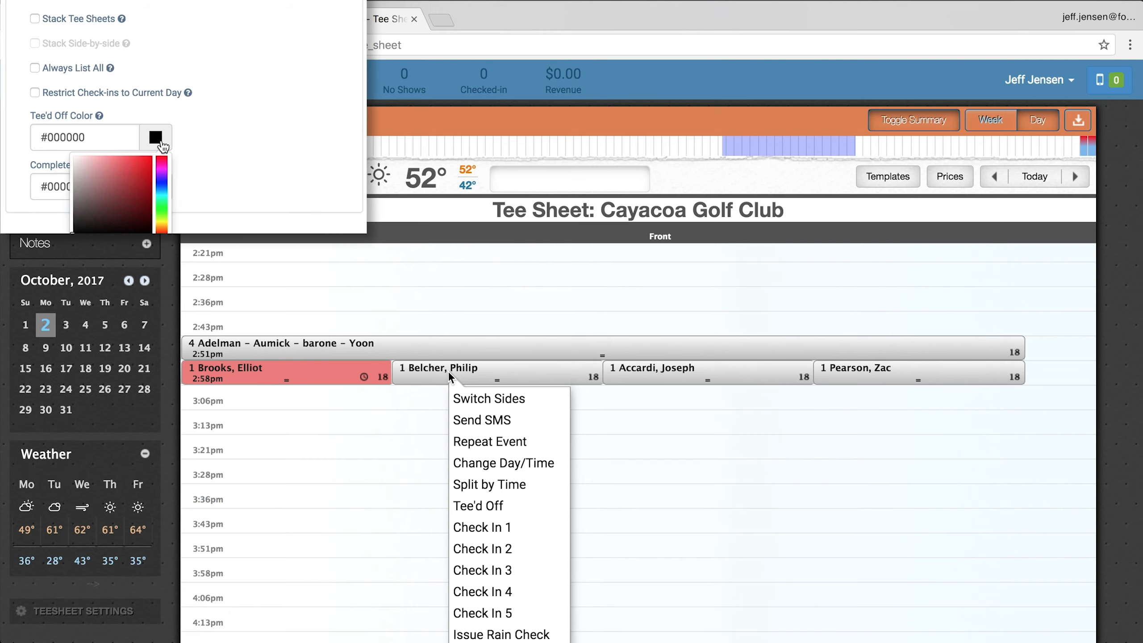
pyautogui.click(127, 169)
pyautogui.moveTo(126, 169); pyautogui.dragTo(112, 161)
pyautogui.click(233, 140)
# Pick #c93c3c as the Completed Color and mark the second Monday 2:58pm booking as Tee'd Off.
pyautogui.scroll(-3, 479, 461)
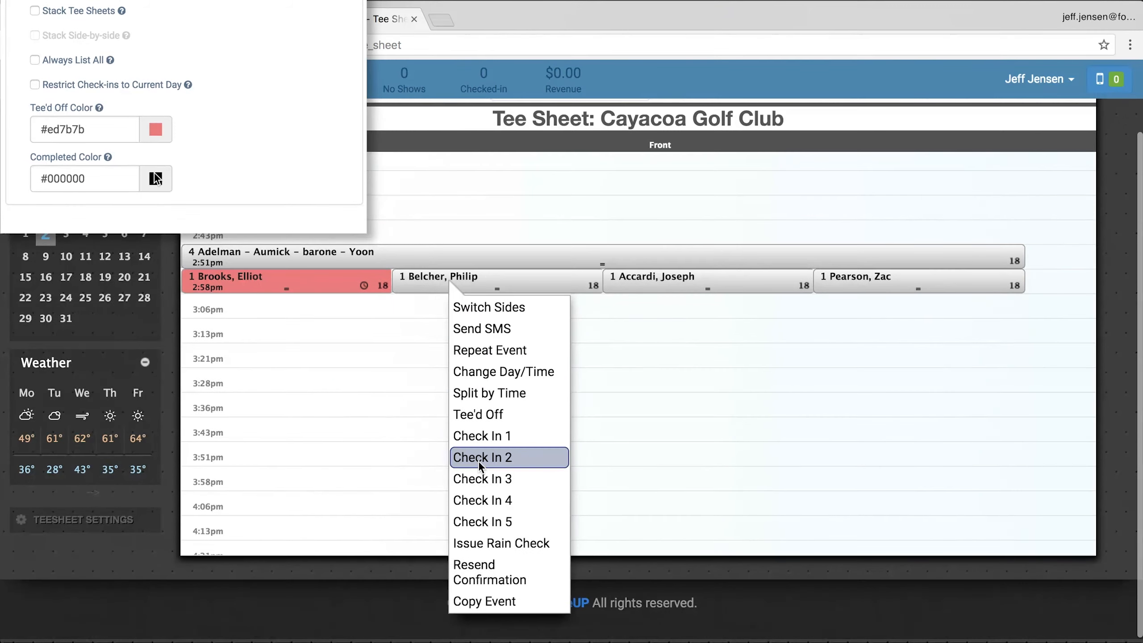
pyautogui.click(156, 186)
pyautogui.click(129, 215)
pyautogui.click(480, 438)
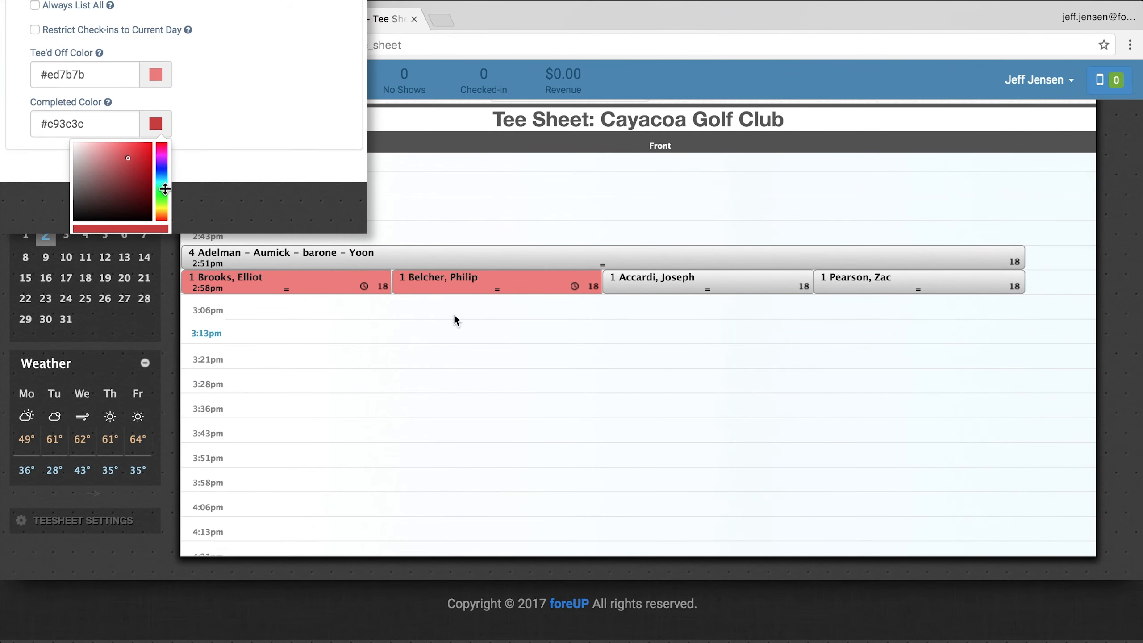
# Set the Completed Color to #5ce062 and mark the second Monday 2:58pm booking as done.
pyautogui.click(459, 284)
pyautogui.click(155, 193)
pyautogui.click(118, 151)
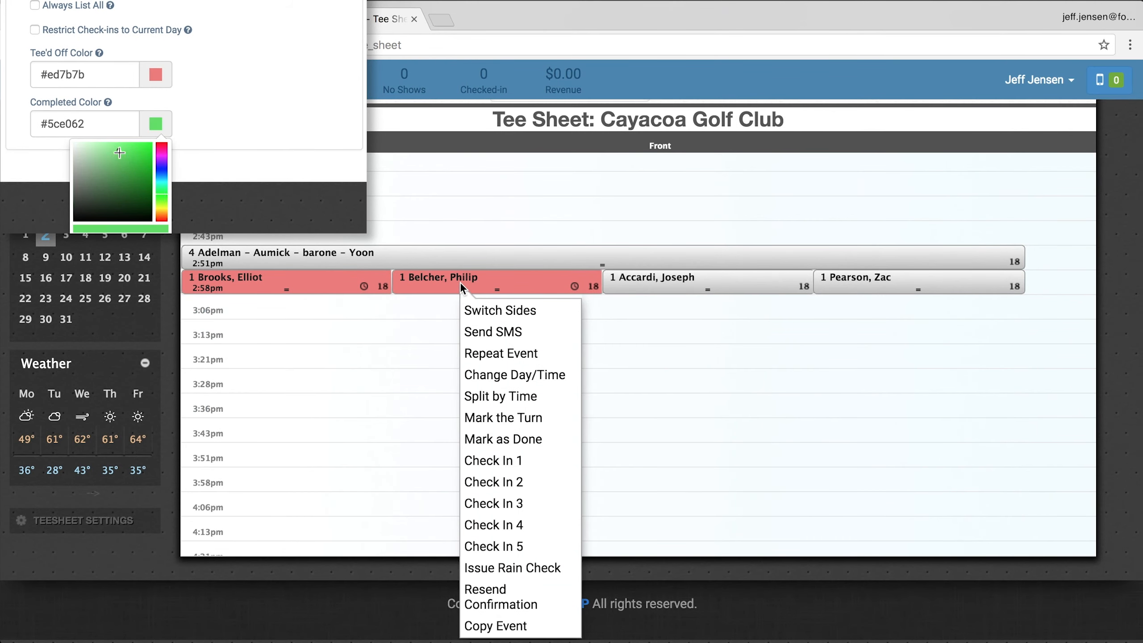
pyautogui.click(251, 75)
pyautogui.click(490, 439)
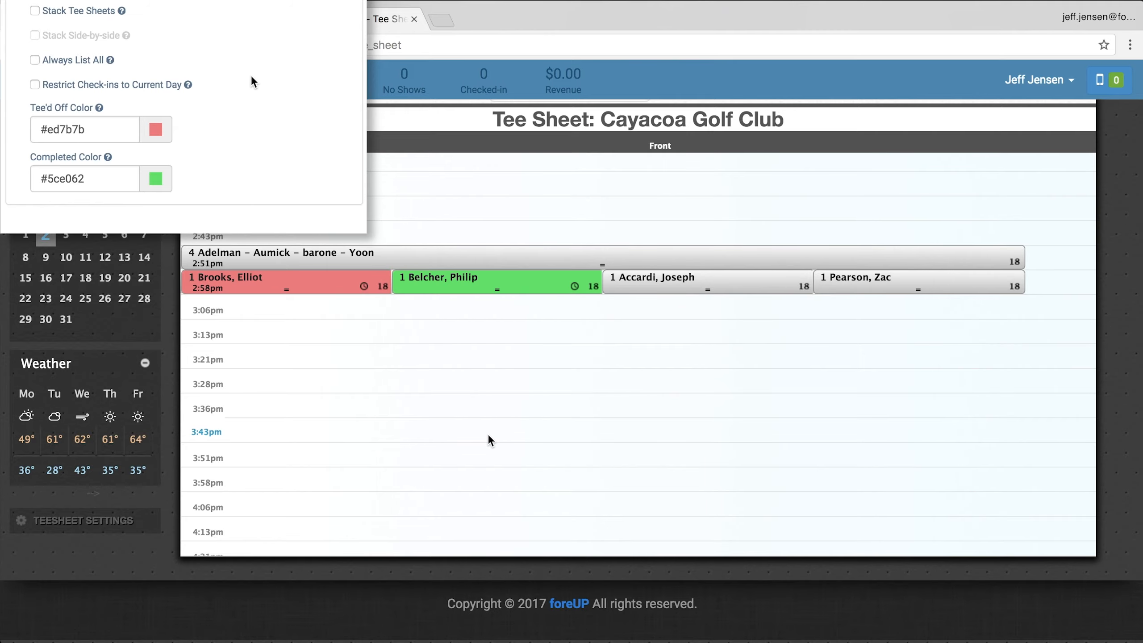
pyautogui.click(697, 284)
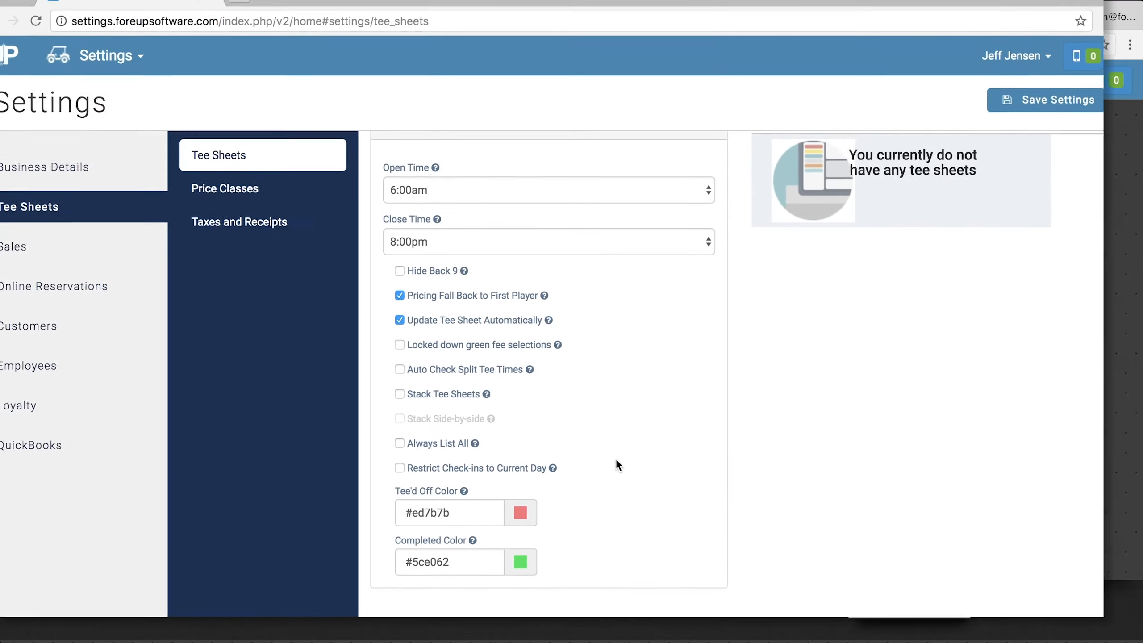
# Add a new tee sheet and name it Cayacoa Golf Club.
pyautogui.scroll(3, 639, 484)
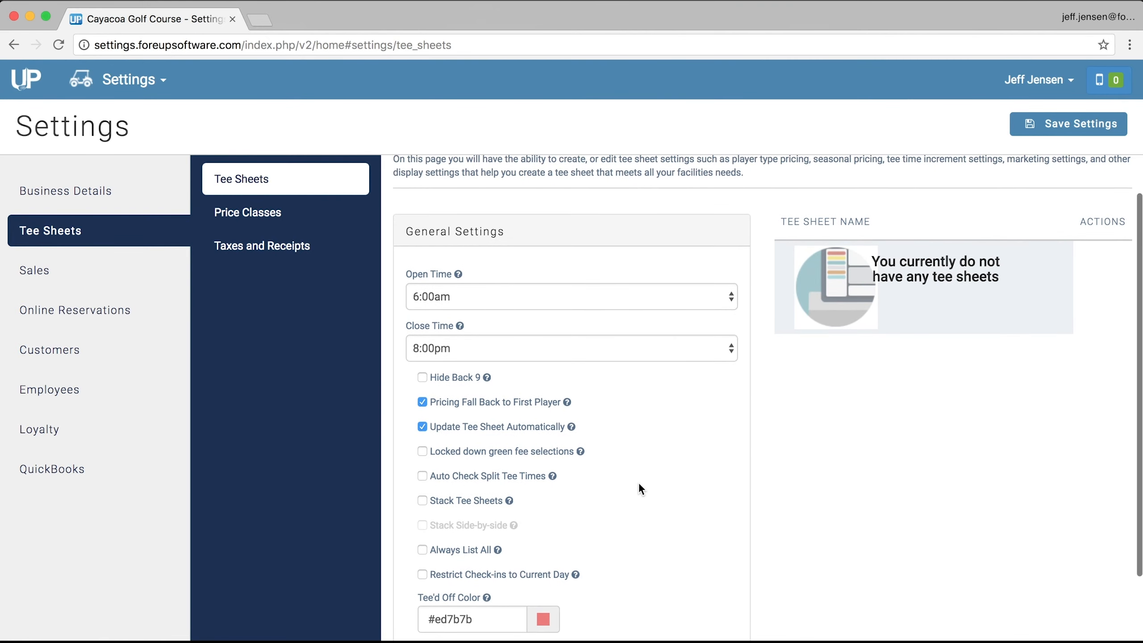
pyautogui.scroll(2, 627, 200)
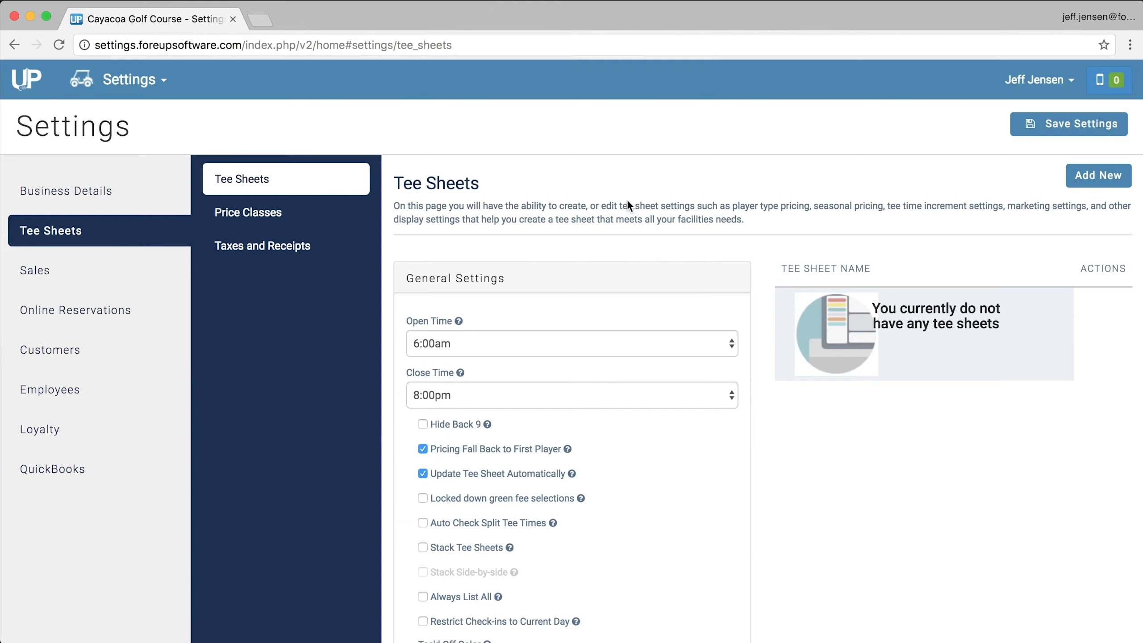
pyautogui.click(1080, 181)
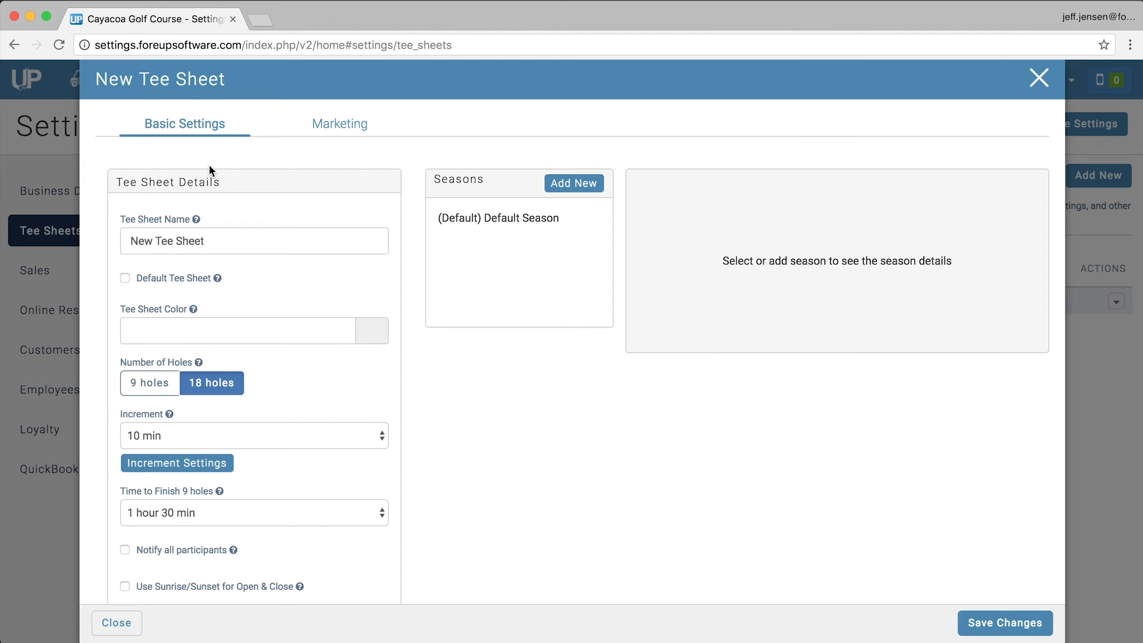
pyautogui.click(222, 234)
pyautogui.moveTo(222, 234); pyautogui.dragTo(85, 229)
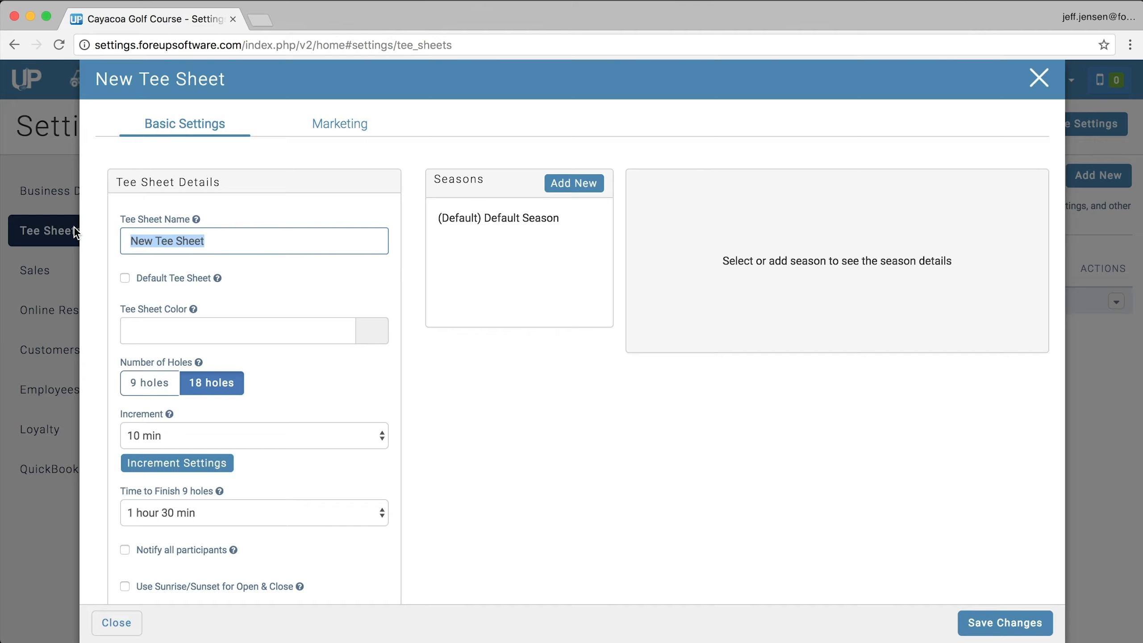
pyautogui.write('Cy')
pyautogui.press('BackSpace')
pyautogui.write('ayacoa Golf Club')
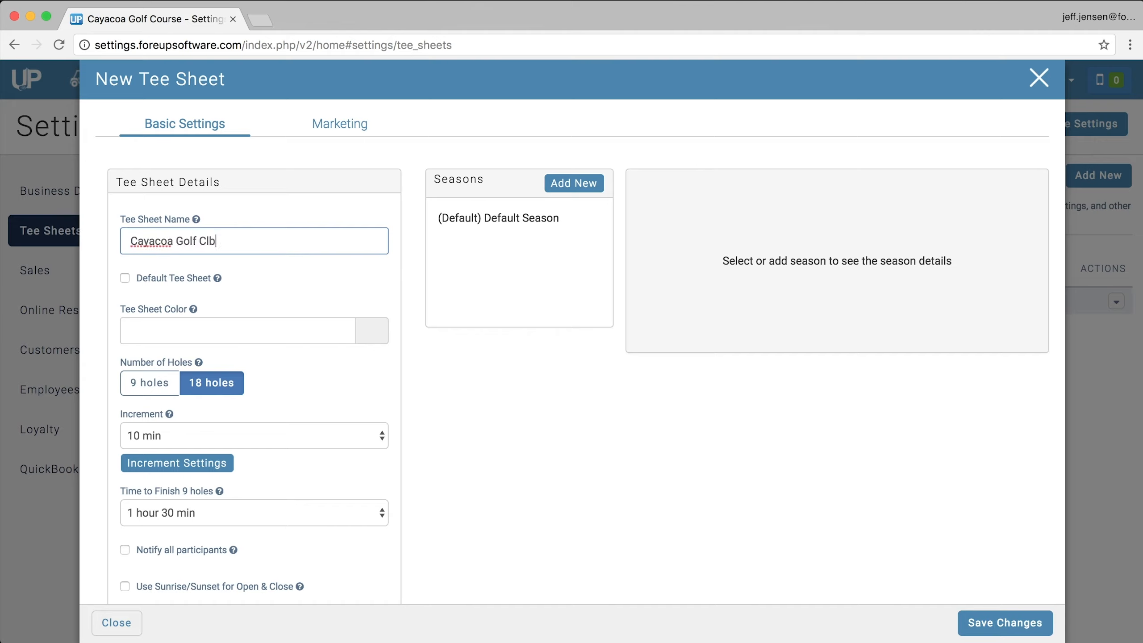
# Make Cayacoa Golf Club the default tee sheet and set its Tee Sheet Color to #de814e.
pyautogui.click(125, 279)
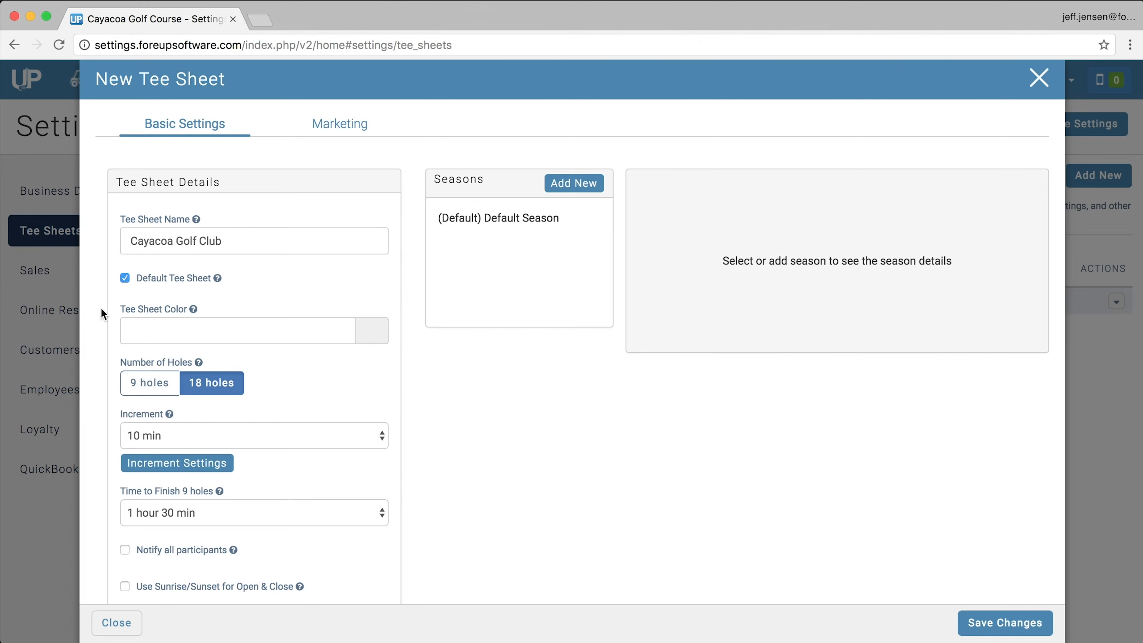
pyautogui.click(372, 333)
pyautogui.click(378, 420)
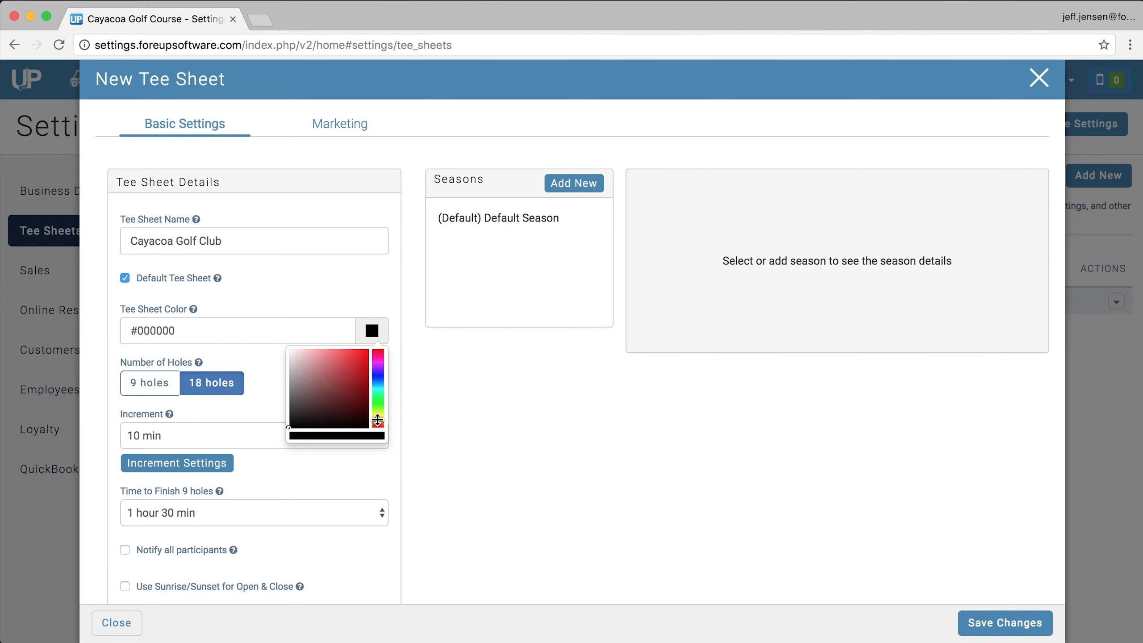
pyautogui.click(347, 377)
pyautogui.click(378, 424)
pyautogui.moveTo(334, 370)
pyautogui.mouseDown()
pyautogui.moveTo(332, 357)
pyautogui.moveTo(342, 361)
pyautogui.mouseUp()
pyautogui.click(265, 363)
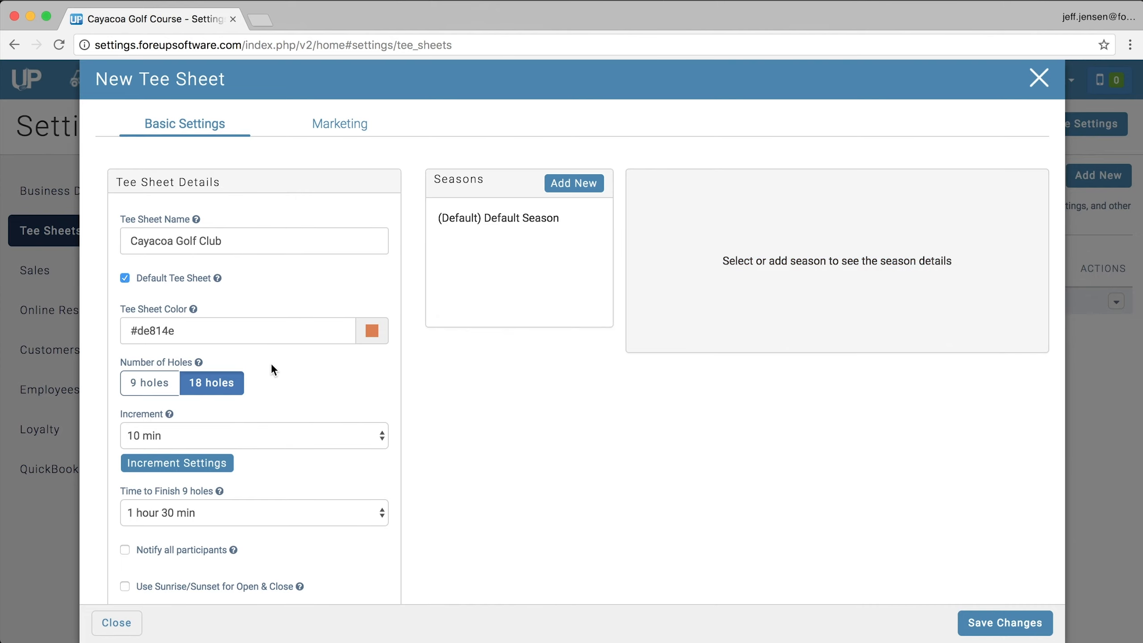
# Choose 18 as the number of holes, after trying 9, and open the Increment choices.
pyautogui.click(171, 385)
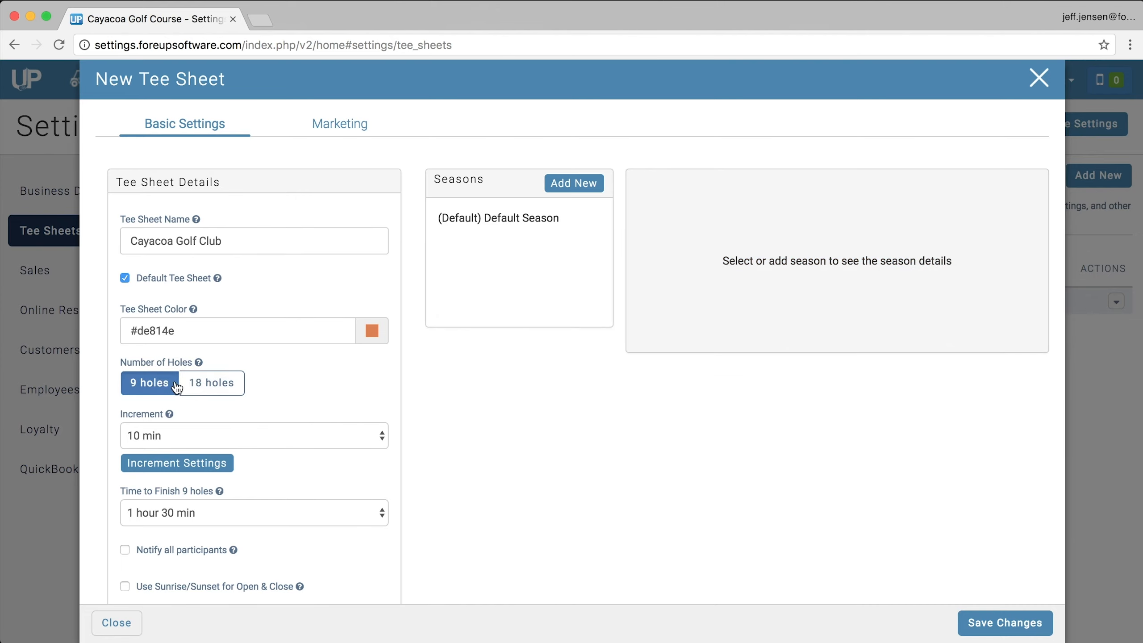
pyautogui.click(205, 385)
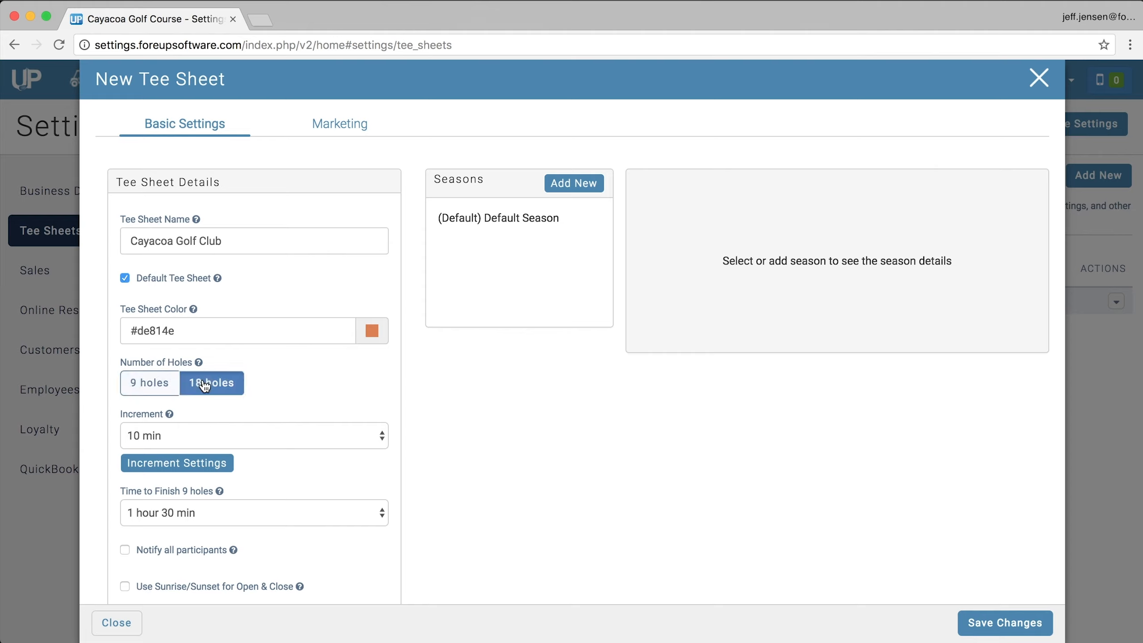
pyautogui.click(198, 435)
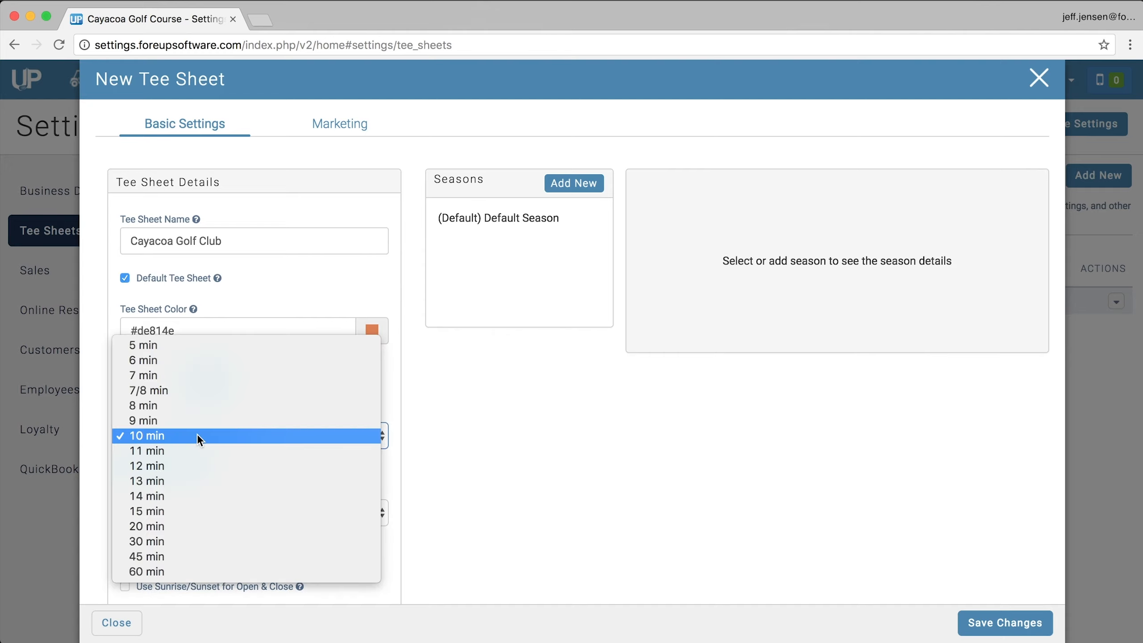
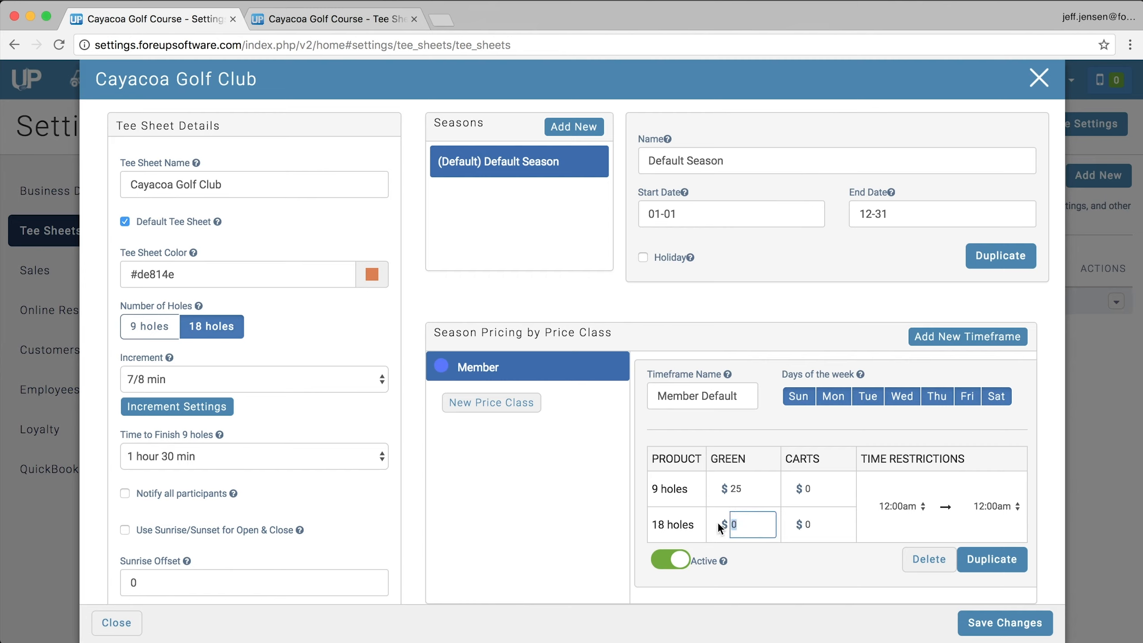
# Set the Member Default timeframe's 18-hole green fee to $45 and the cart fees for 9 and 18 holes to $10.
pyautogui.write('45')
pyautogui.click(802, 494)
pyautogui.write('10')
pyautogui.click(811, 522)
pyautogui.write('1')
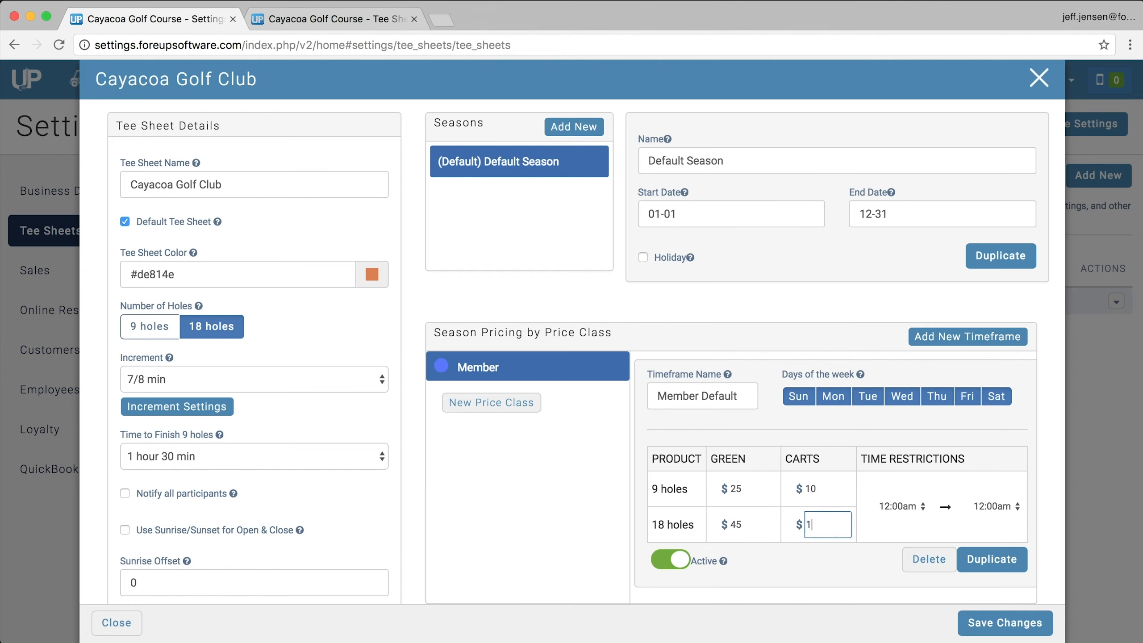
# Restrict the Member Default timeframe to 6:00am through 8:00pm.
pyautogui.click(901, 506)
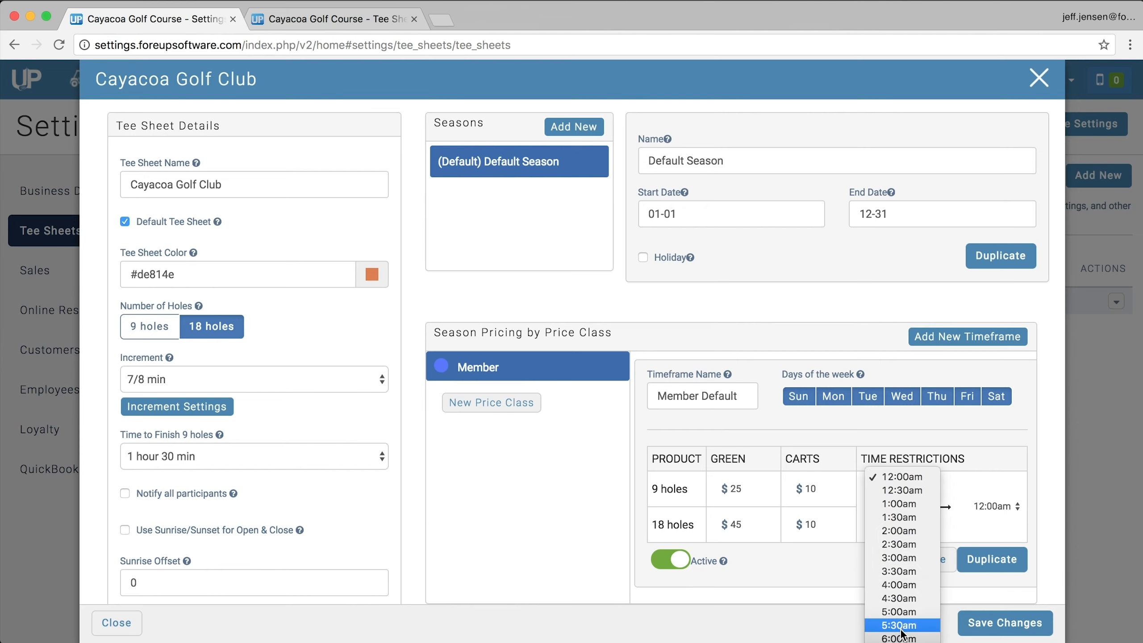
pyautogui.click(1001, 480)
pyautogui.click(995, 505)
pyautogui.scroll(-4, 984, 545)
pyautogui.scroll(-4, 984, 544)
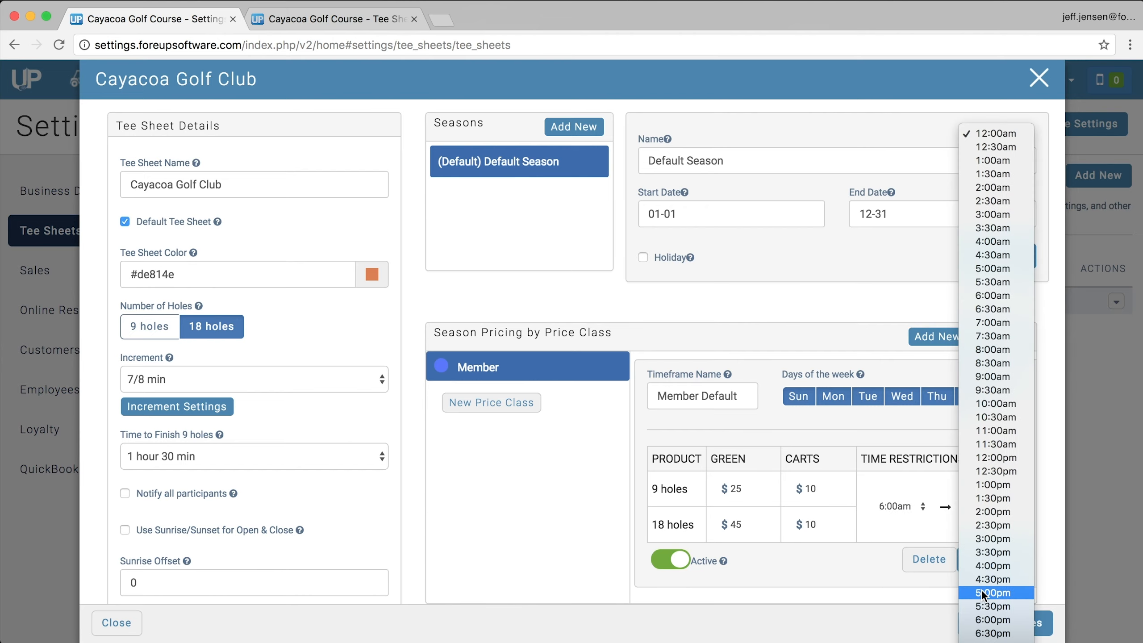
pyautogui.scroll(-2, 993, 621)
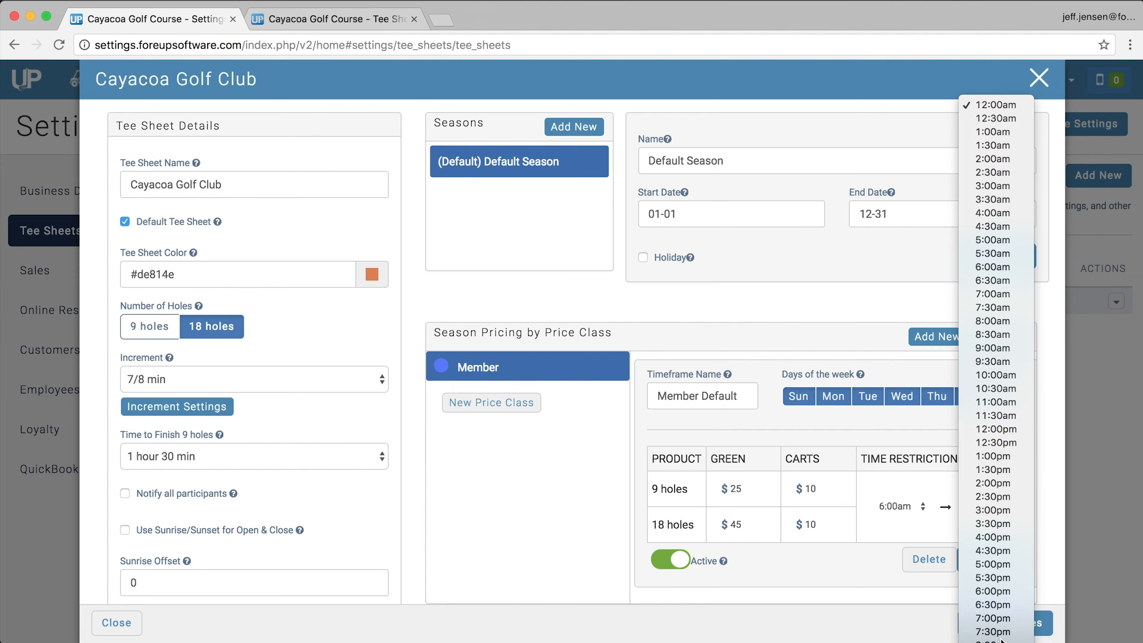
pyautogui.click(992, 633)
pyautogui.scroll(-2, 578, 420)
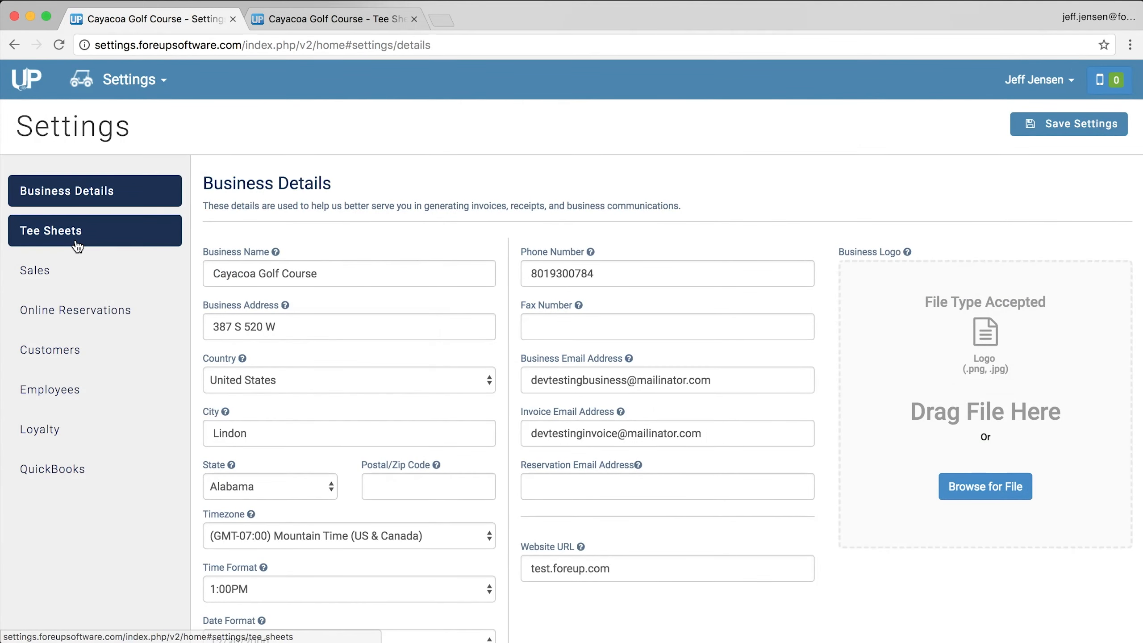
# Open the Tee Sheets settings to look at the Price Classes and Taxes and Receipts sections.
pyautogui.click(76, 243)
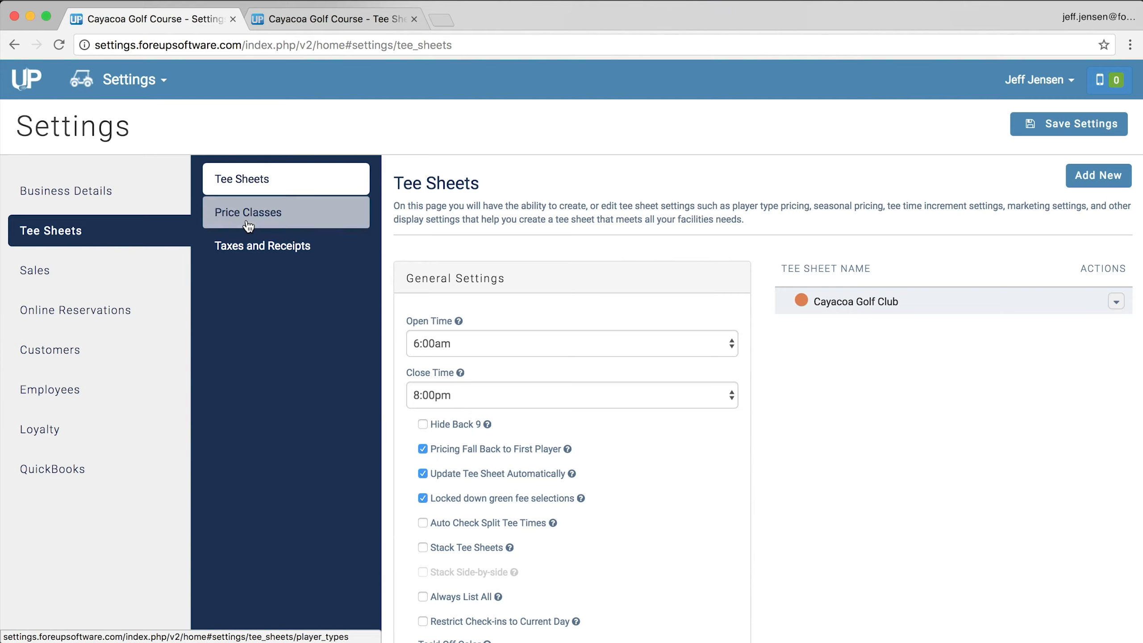
pyautogui.click(266, 246)
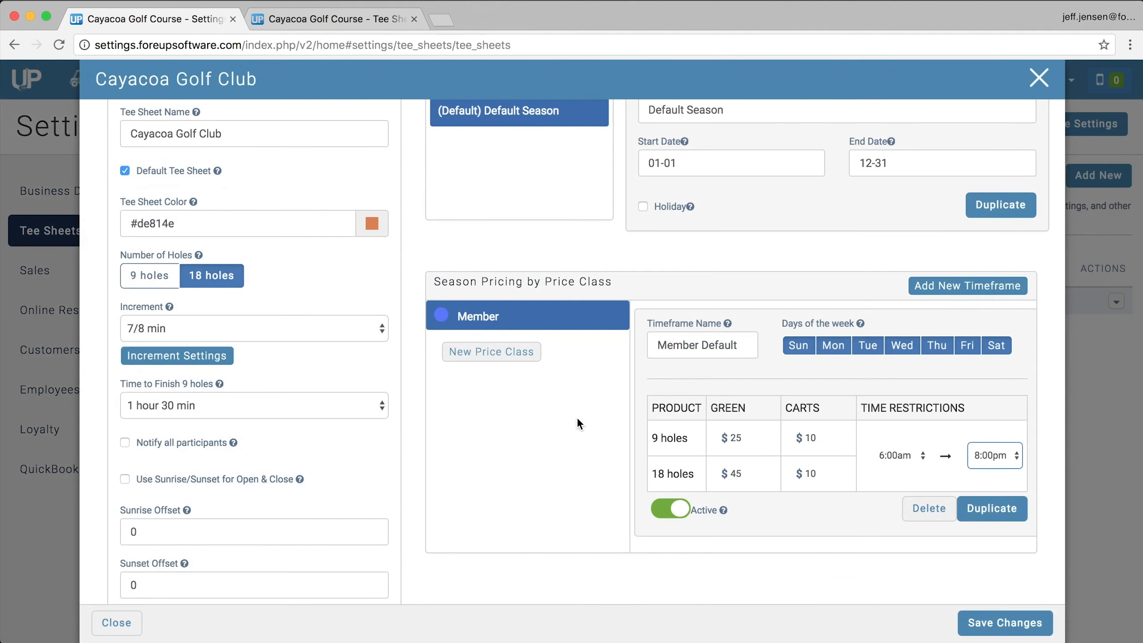
# Add a new price class named Public and give it a light green Color Identifier.
pyautogui.click(503, 360)
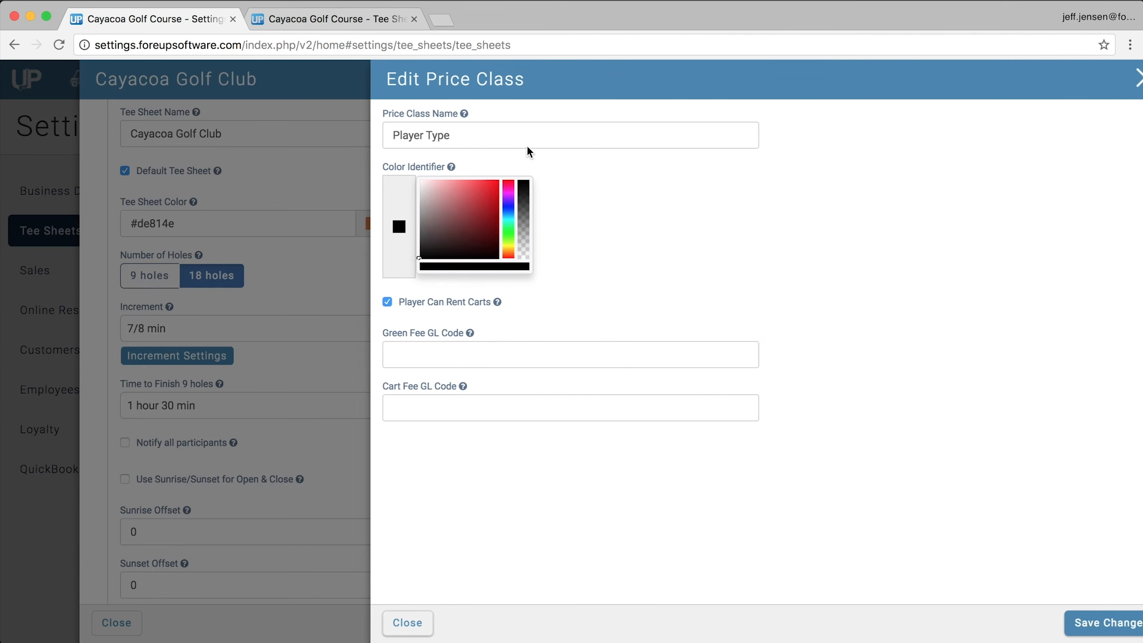
pyautogui.write('Public')
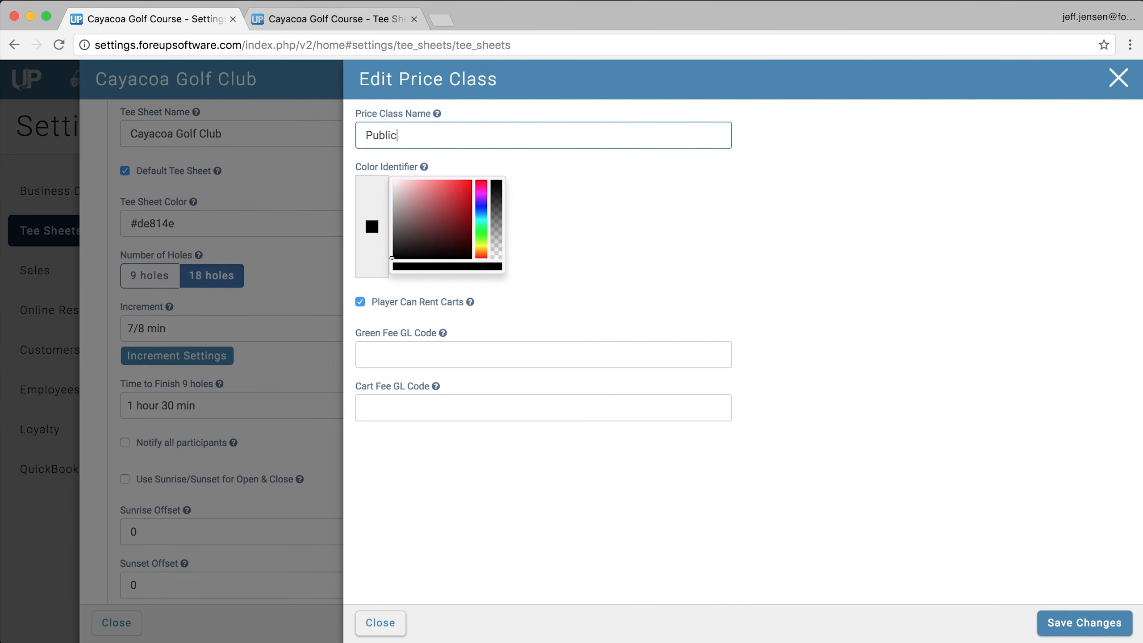
pyautogui.click(481, 235)
pyautogui.moveTo(461, 202); pyautogui.dragTo(441, 196)
# Set the Public price class's Green Fee GL Code to 100103 and Cart Fee GL Code to 100104, and save it.
pyautogui.click(421, 343)
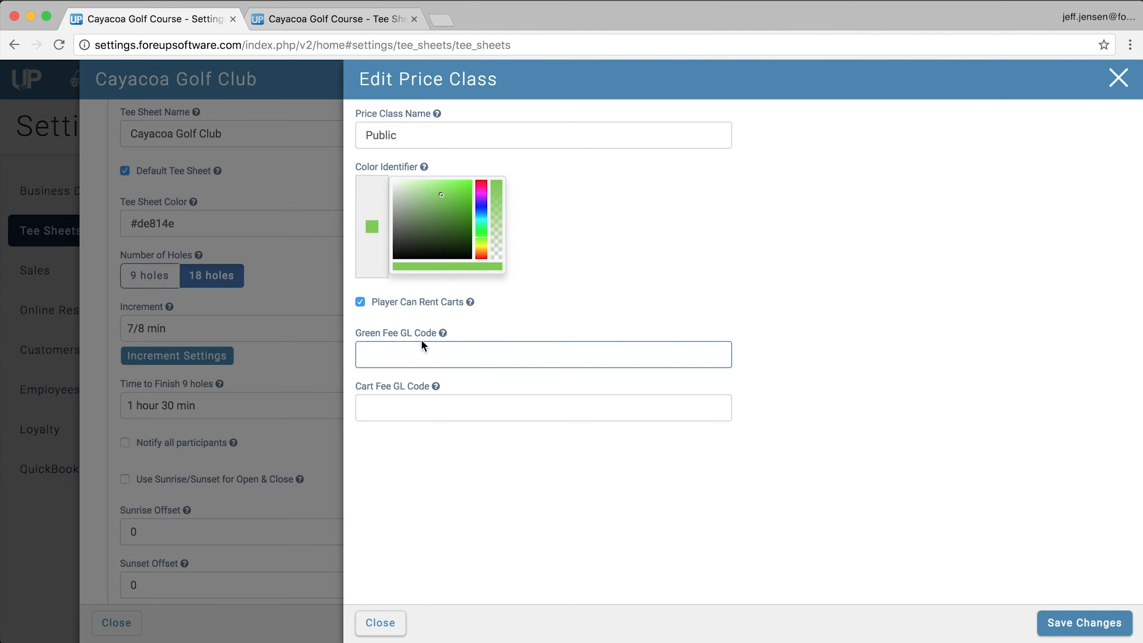
pyautogui.write('100101')
pyautogui.press('BackSpace')
pyautogui.write('3')
pyautogui.click(385, 419)
pyautogui.write('100101')
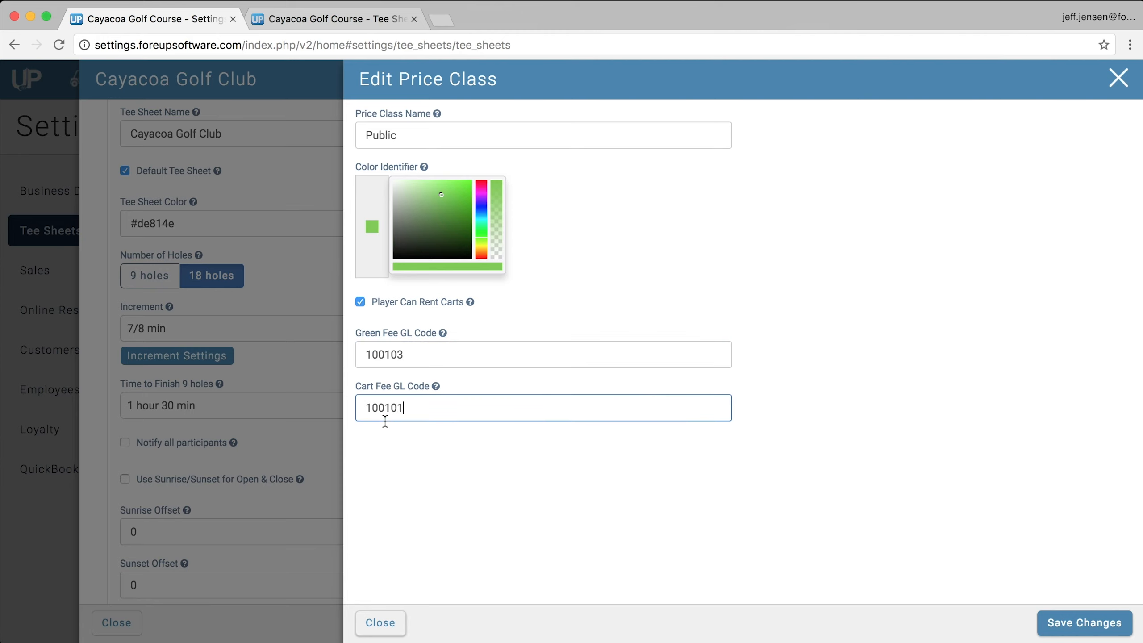
pyautogui.press('BackSpace')
pyautogui.write('4')
pyautogui.click(883, 513)
pyautogui.click(1063, 623)
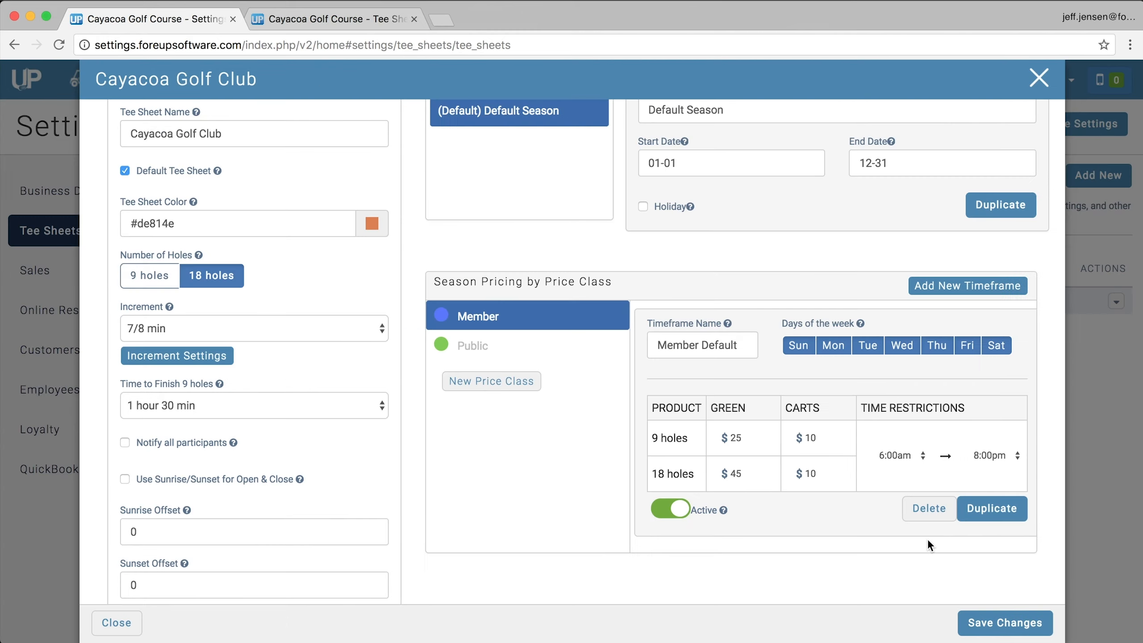
# Add a new timeframe to the Public price class and name it Public Normal.
pyautogui.click(505, 349)
pyautogui.click(921, 288)
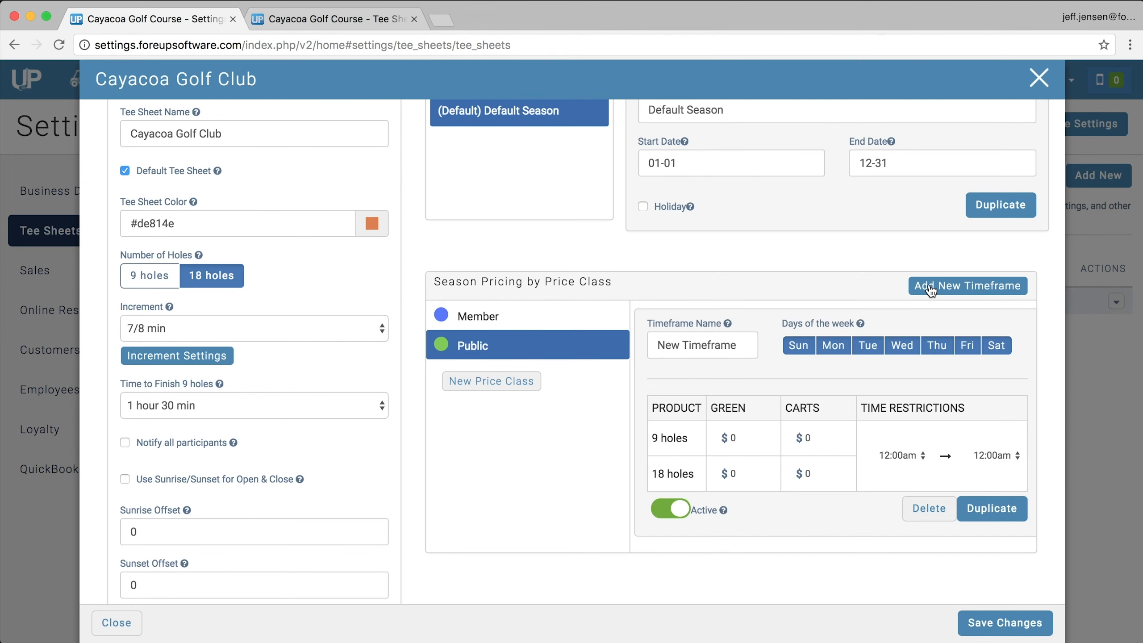
pyautogui.moveTo(738, 345); pyautogui.dragTo(632, 327)
pyautogui.write('Puli')
pyautogui.press('BackSpace')
pyautogui.press('BackSpace')
pyautogui.write('blic')
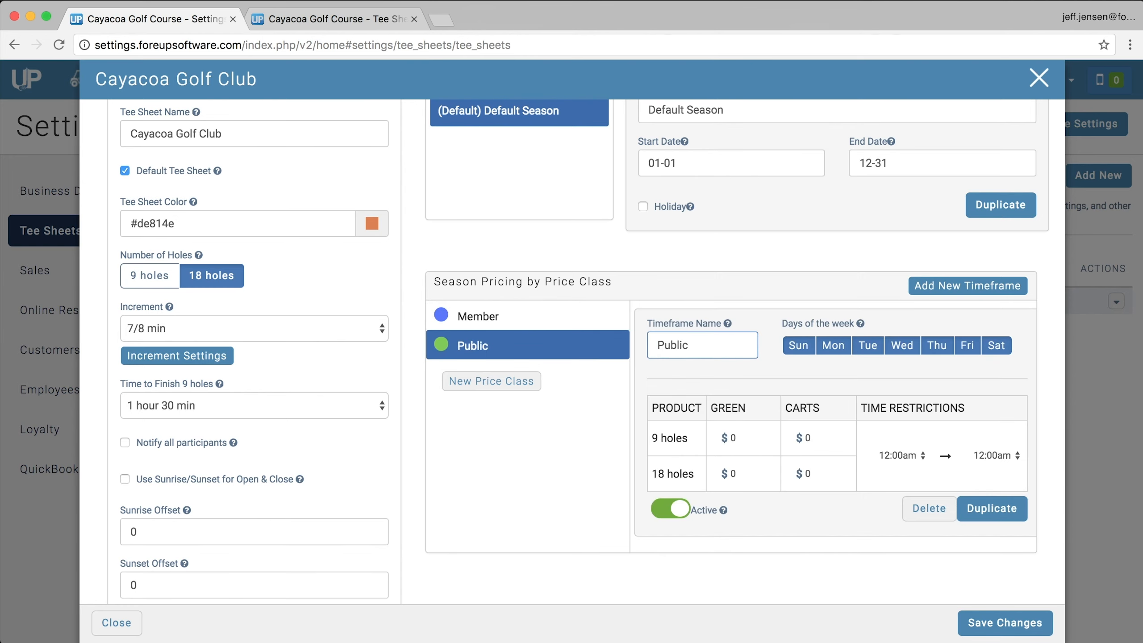
pyautogui.write(' Normal')
# Restrict the Public Normal timeframe to 6:00am through 5:00pm.
pyautogui.click(910, 443)
pyautogui.click(900, 614)
pyautogui.click(990, 457)
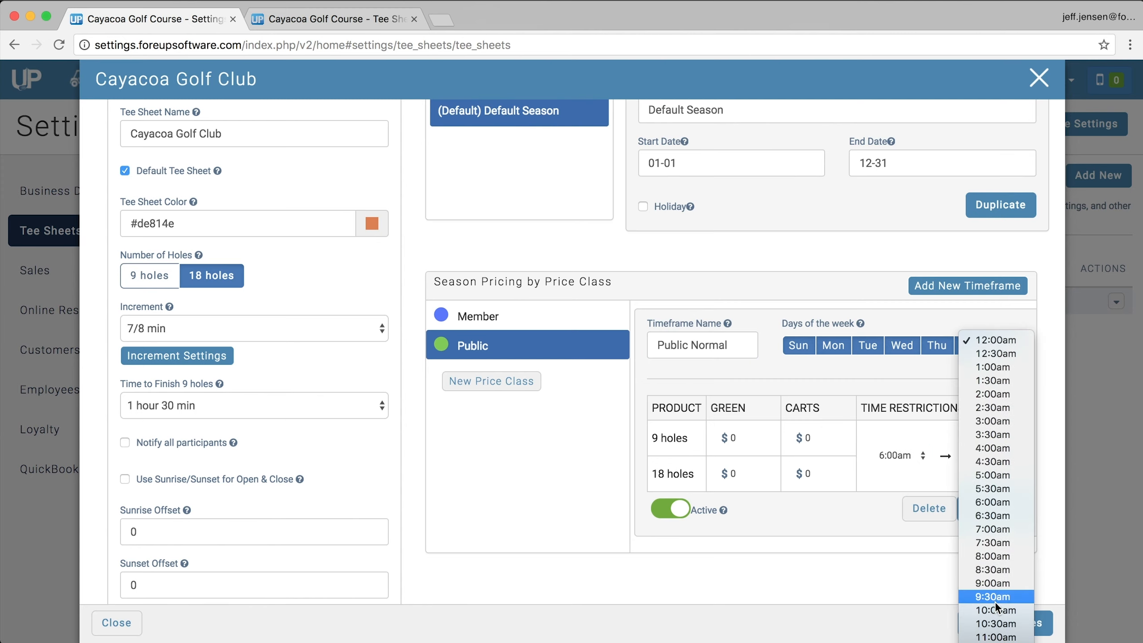
pyautogui.click(999, 610)
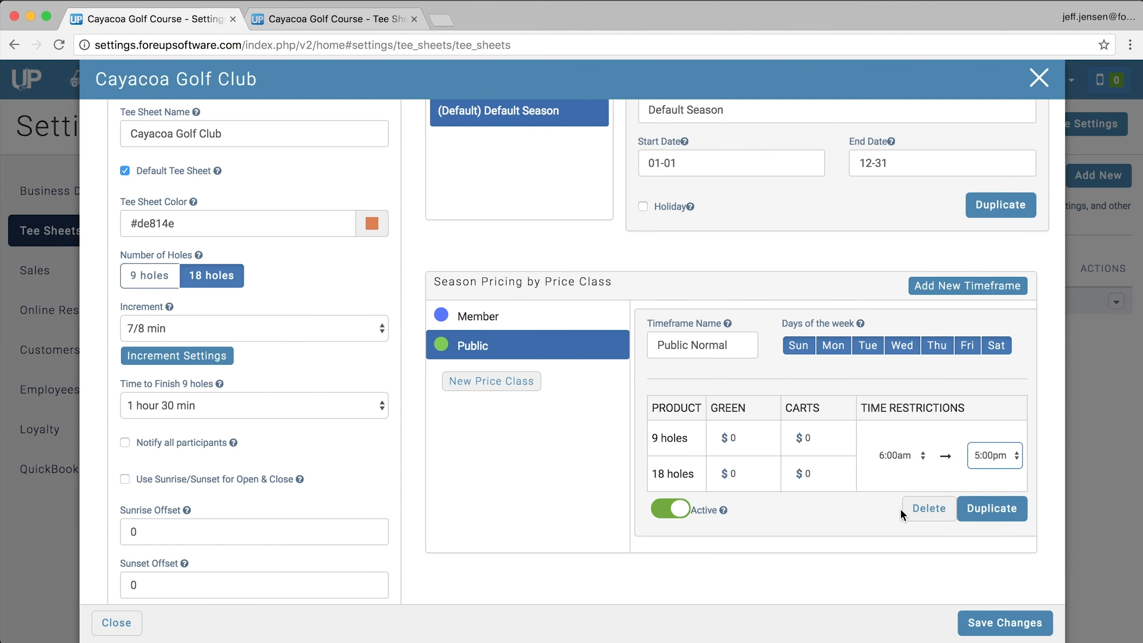
# Set Public Normal's green fees to $35 for 9 holes and $55 for 18 holes, and both cart fees to $15.
pyautogui.click(716, 437)
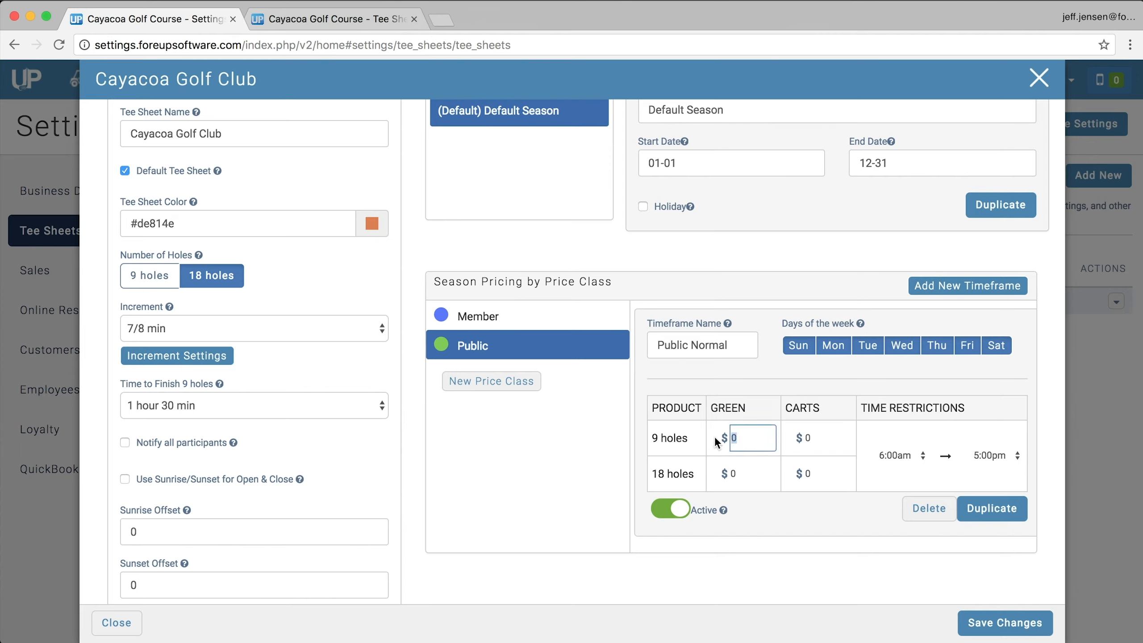
pyautogui.write('35')
pyautogui.click(734, 475)
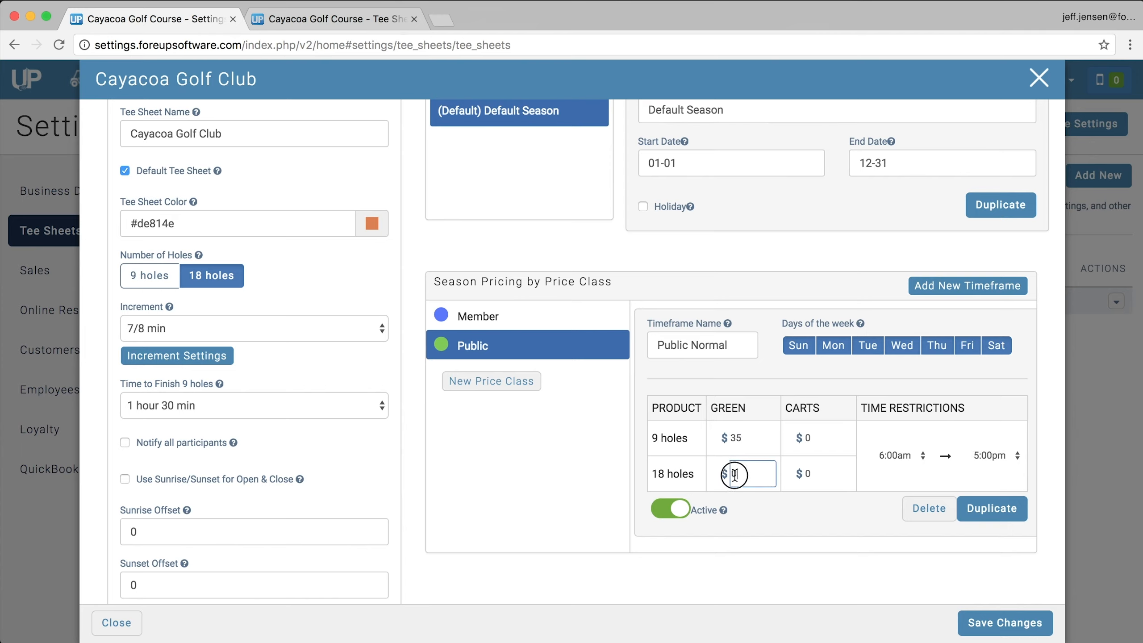
pyautogui.write('55')
pyautogui.click(815, 437)
pyautogui.write('15')
pyautogui.click(808, 471)
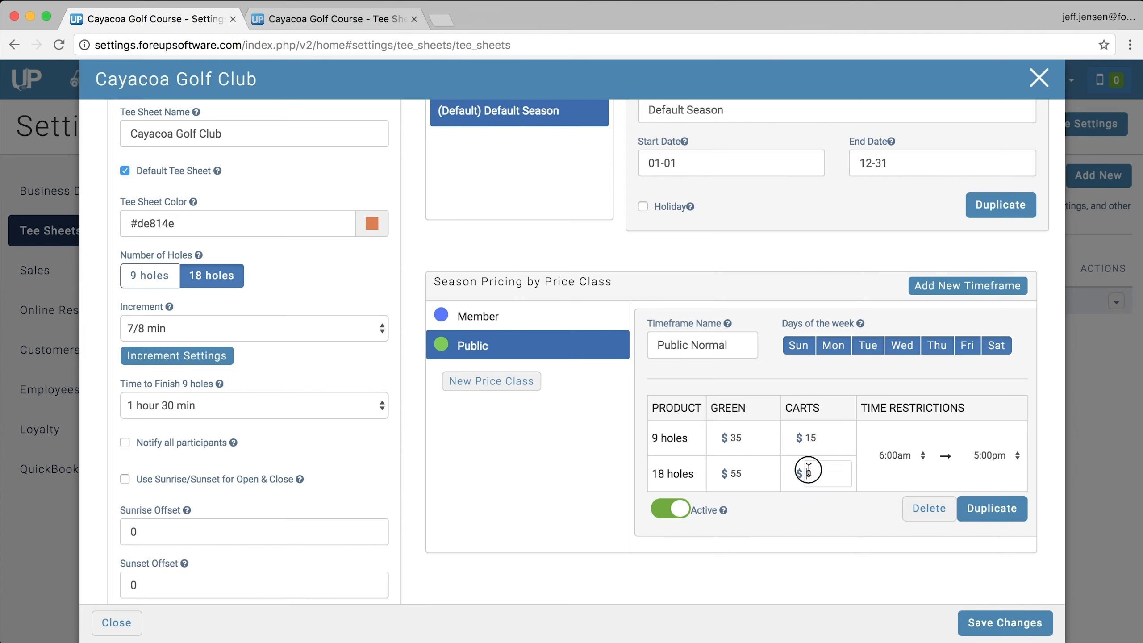
pyautogui.write('15')
pyautogui.click(832, 504)
# Duplicate the Public Normal timeframe and rename the copy Public Normal Twilight.
pyautogui.click(985, 508)
pyautogui.scroll(-1, 733, 446)
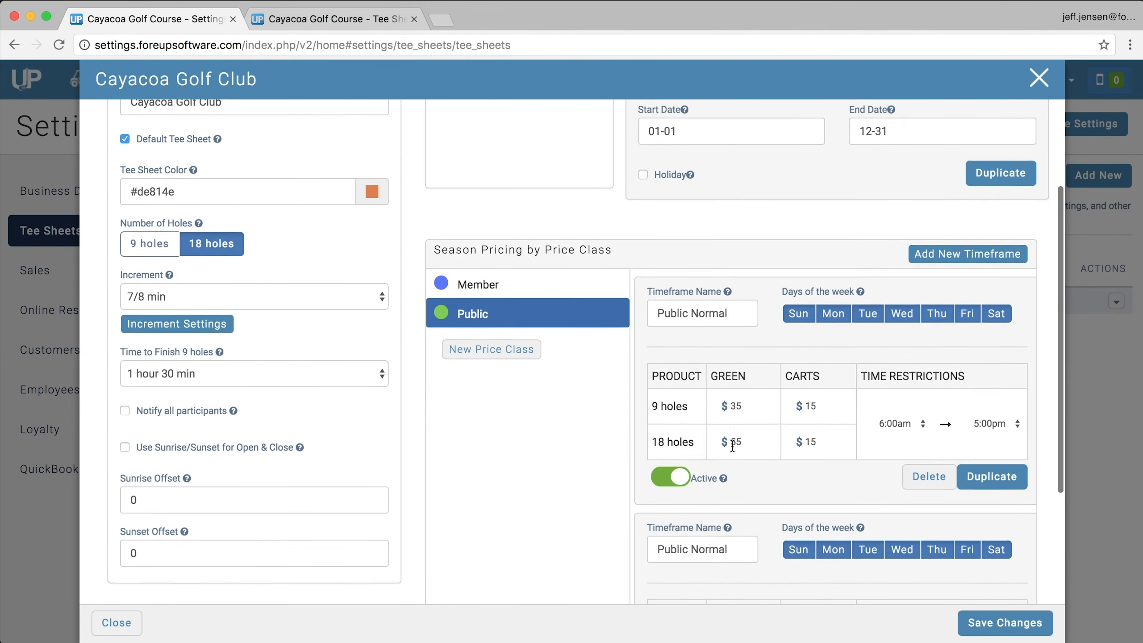
pyautogui.scroll(-1, 732, 445)
pyautogui.click(738, 515)
pyautogui.write('Twilight')
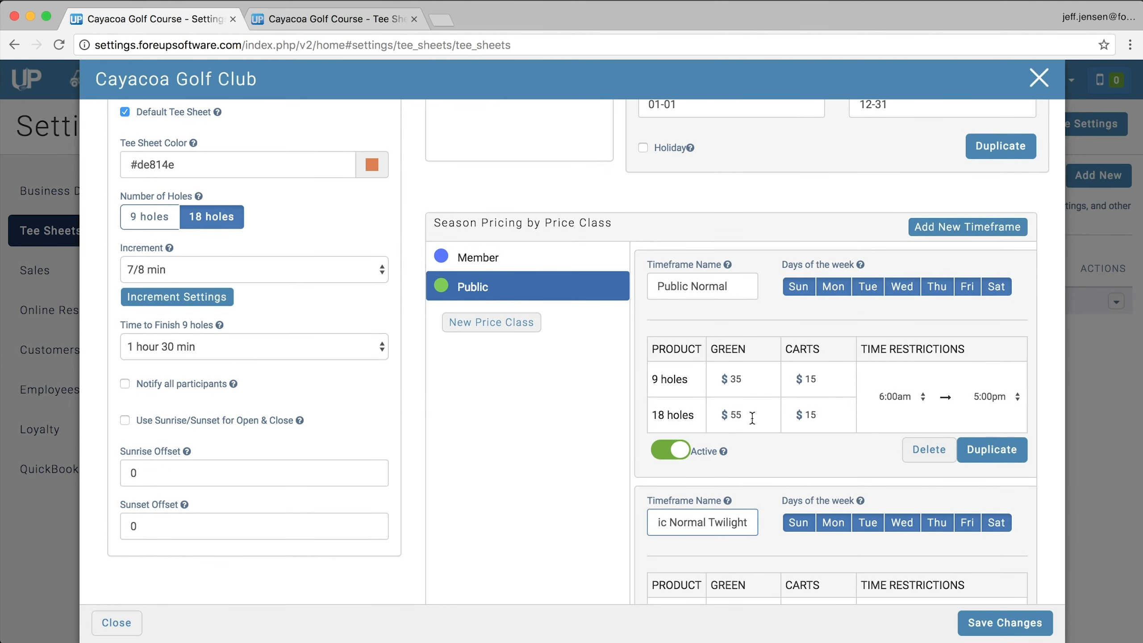
# Set Public Normal Twilight's green fees to $30 for 9 holes and $50 for 18 holes, and both cart fees to $10.
pyautogui.scroll(-5, 752, 418)
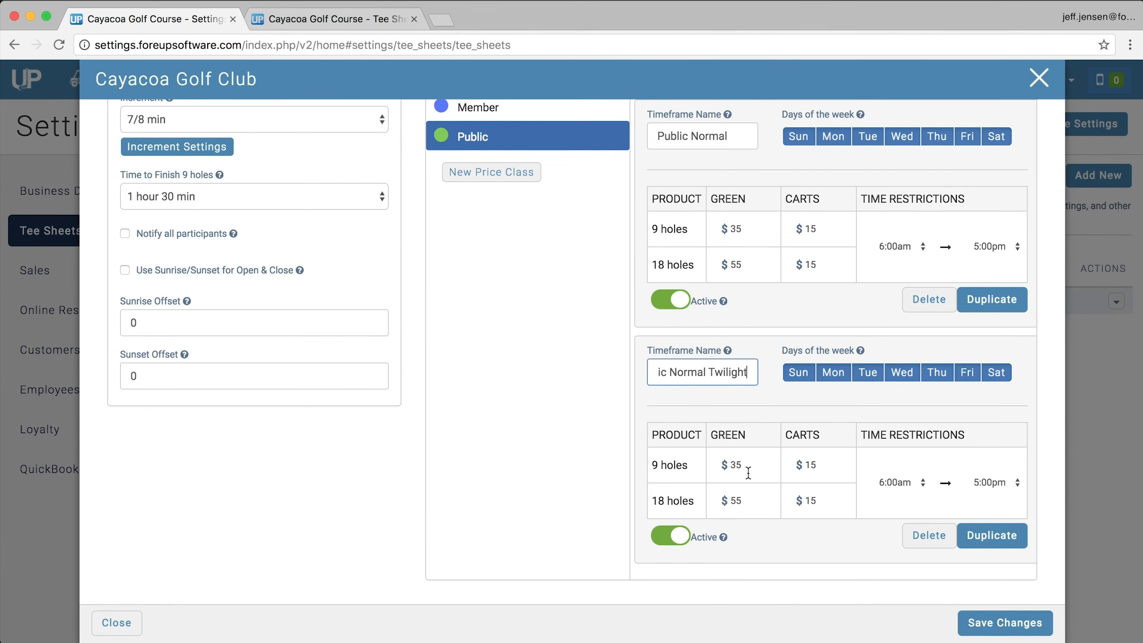
pyautogui.click(748, 467)
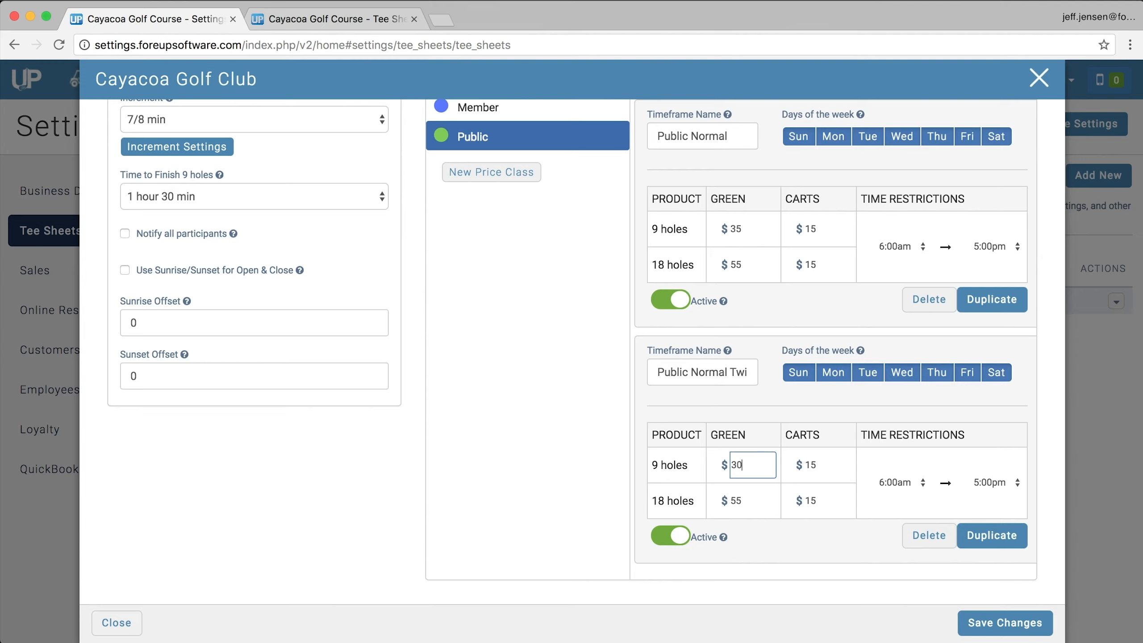
pyautogui.click(749, 492)
pyautogui.press('BackSpace')
pyautogui.write('0')
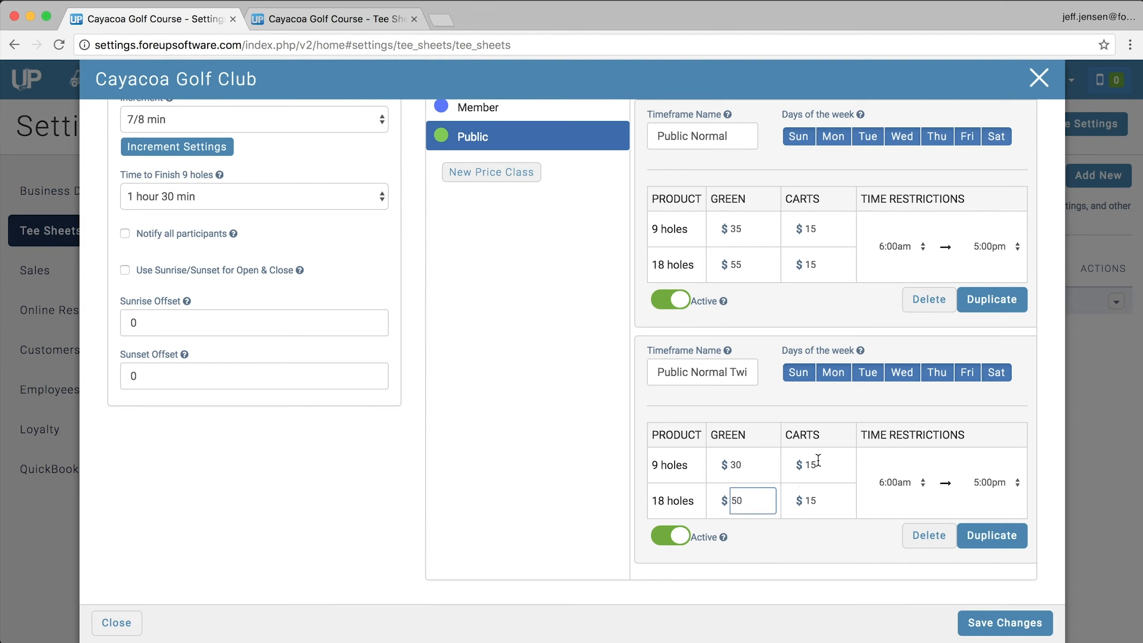
pyautogui.click(831, 464)
pyautogui.click(816, 502)
pyautogui.press('BackSpace')
pyautogui.write('0')
# Restrict the Public Normal Twilight timeframe to 5:00pm through 8:00pm.
pyautogui.click(909, 488)
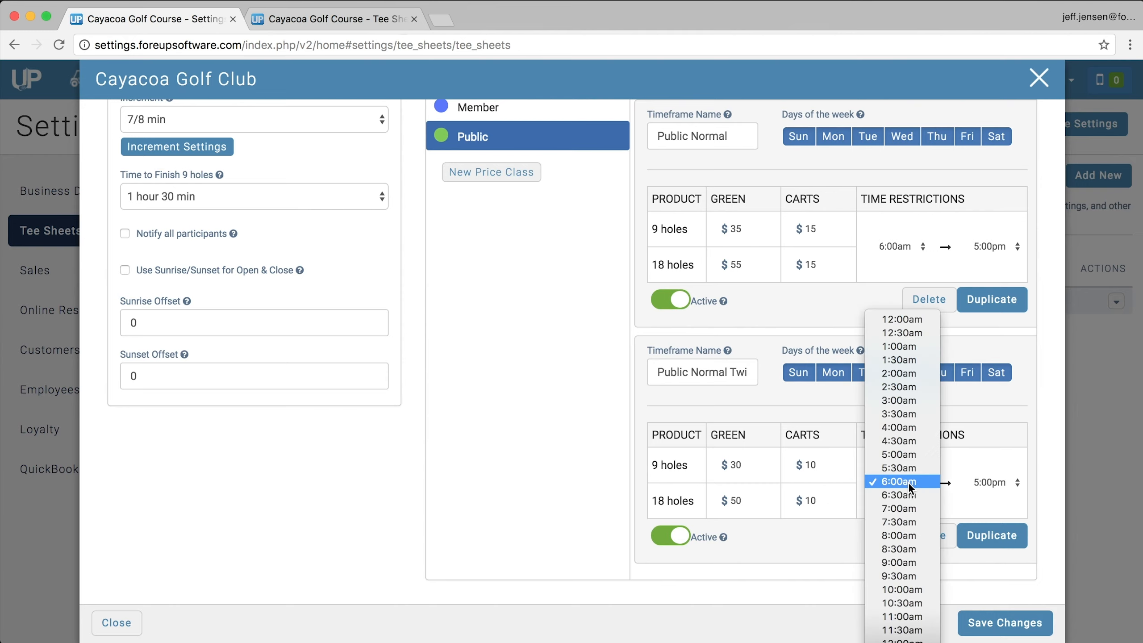
pyautogui.scroll(-10, 908, 483)
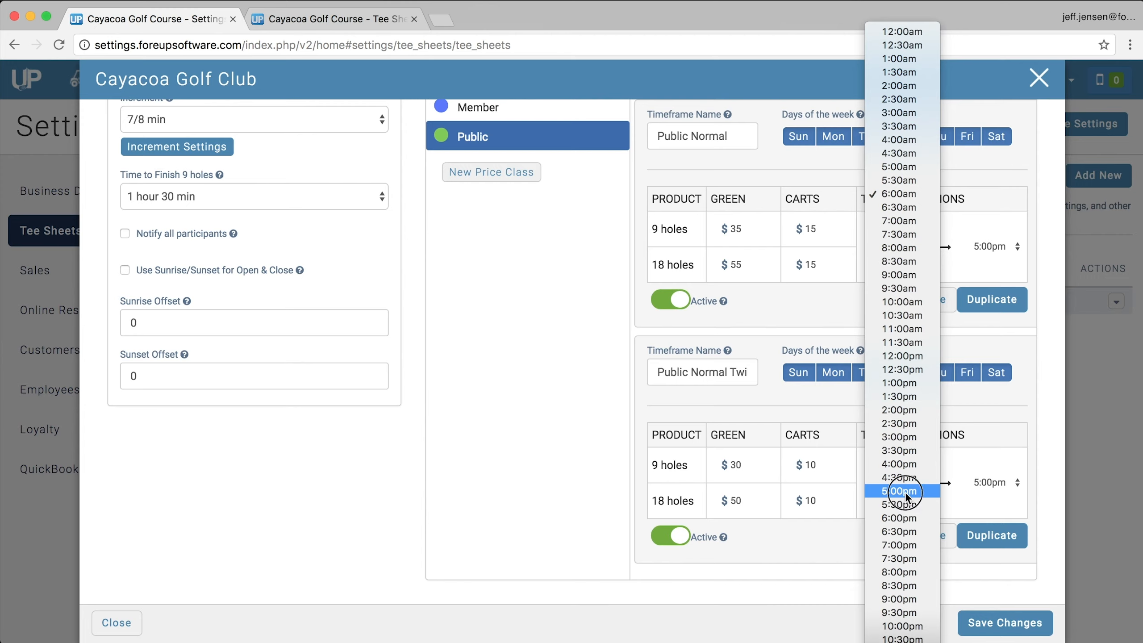
pyautogui.click(904, 491)
pyautogui.click(991, 481)
pyautogui.click(997, 561)
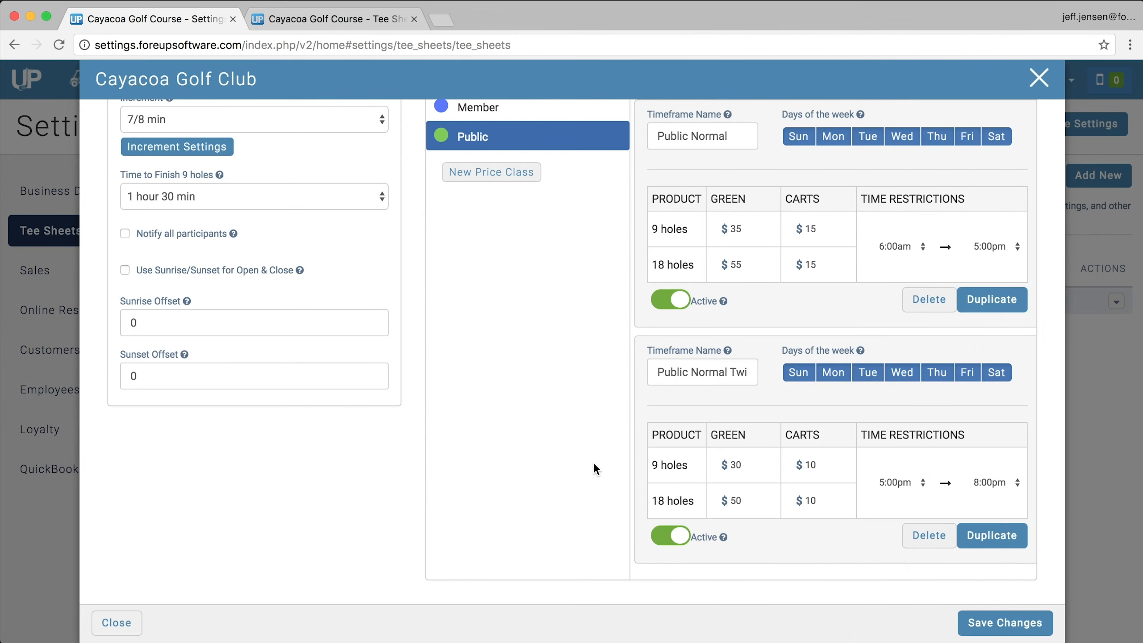
# Duplicate the Default Season and rename the copy Summer Season.
pyautogui.scroll(5, 593, 463)
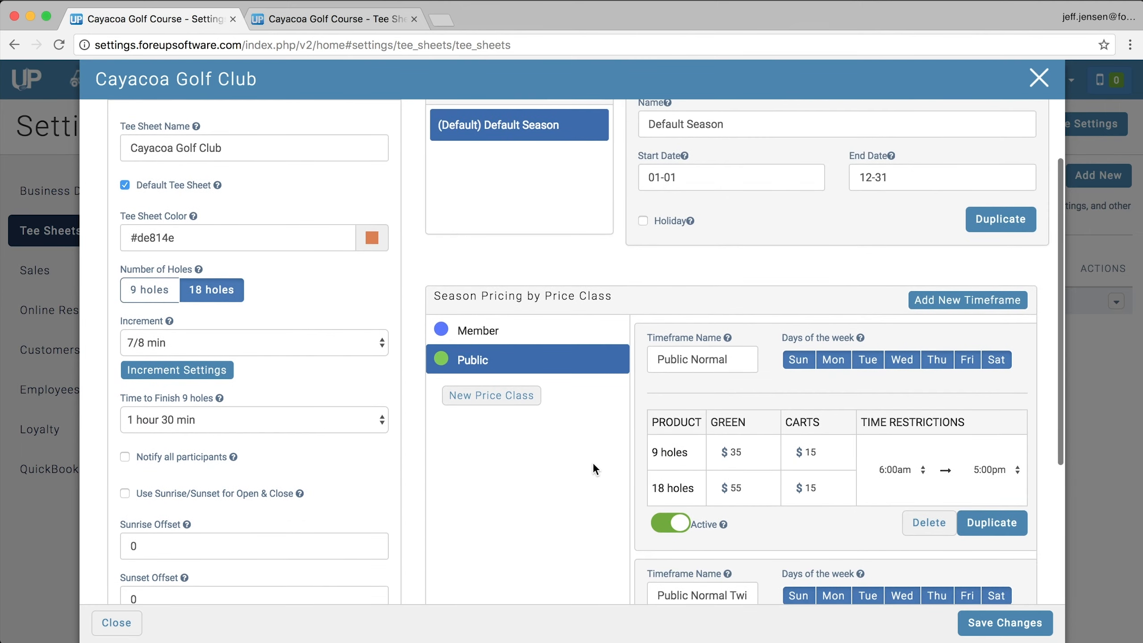
pyautogui.scroll(3, 593, 463)
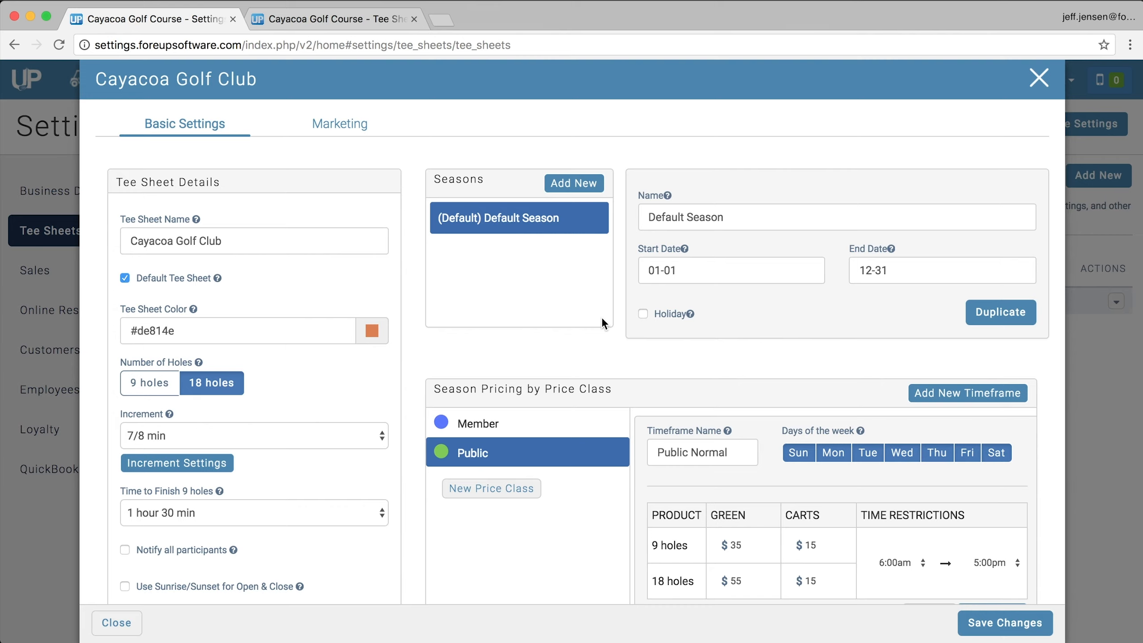
pyautogui.click(992, 315)
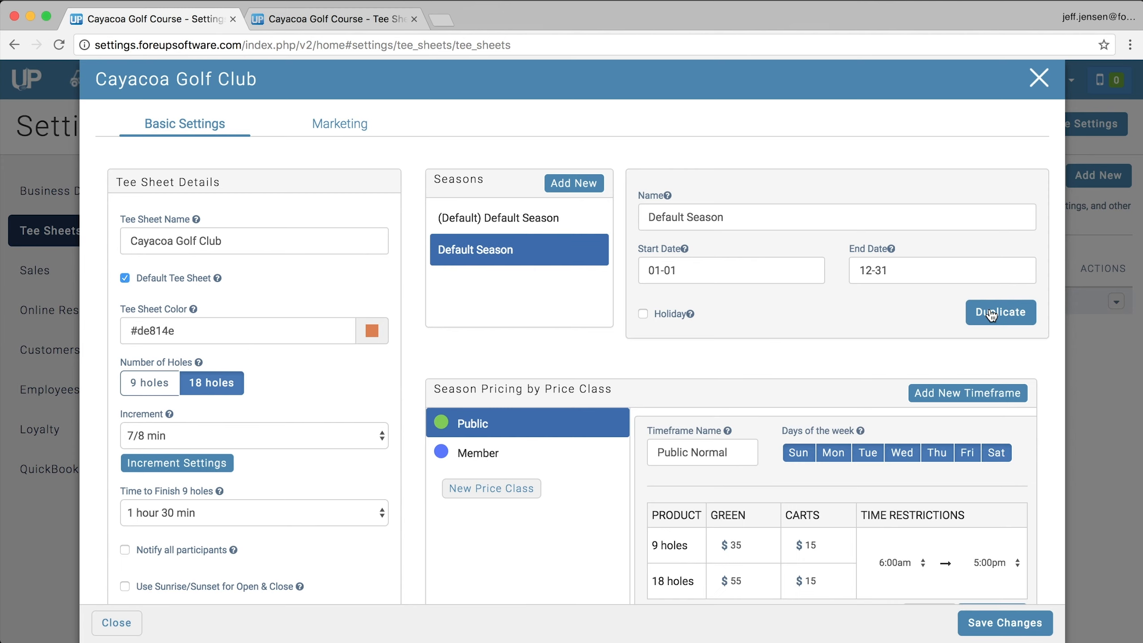
pyautogui.doubleClick(684, 214)
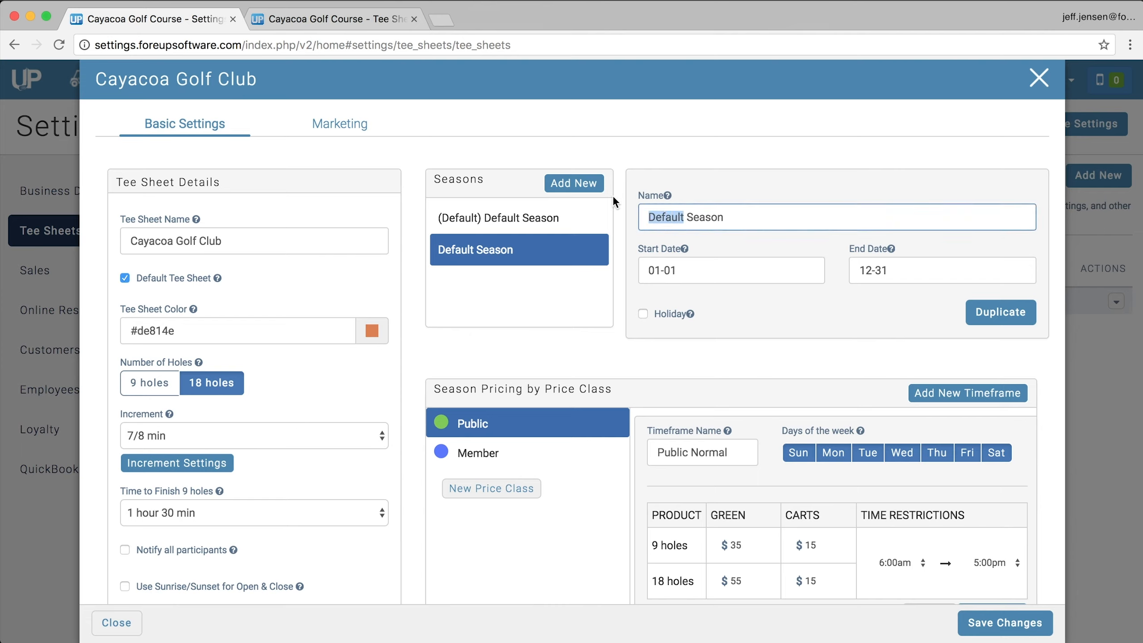
pyautogui.write('Summer')
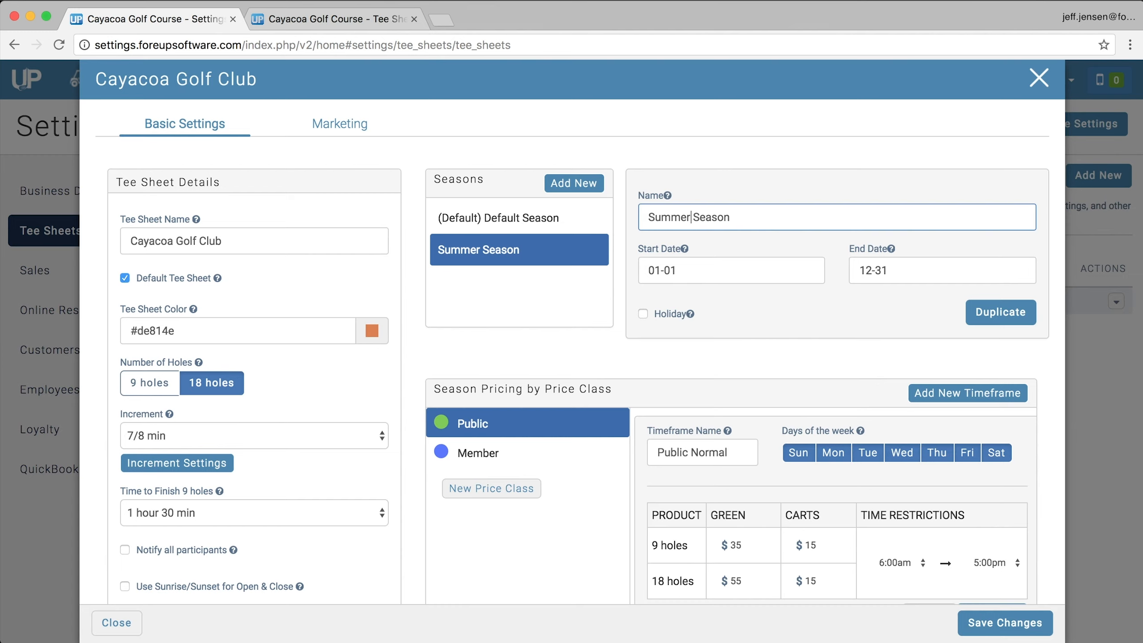
# Set the Summer Season to start on 05-01 and end on 09-22.
pyautogui.click(810, 270)
pyautogui.click(828, 304)
pyautogui.click(828, 304)
pyautogui.click(828, 304)
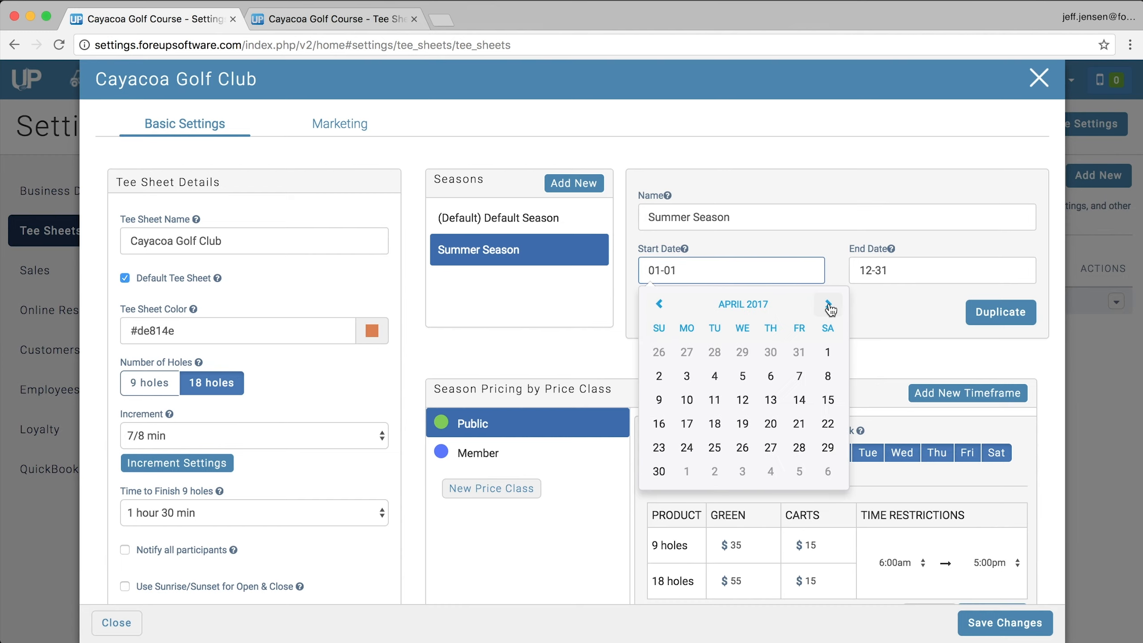
pyautogui.click(828, 304)
pyautogui.click(697, 353)
pyautogui.click(904, 276)
pyautogui.click(872, 304)
pyautogui.click(872, 304)
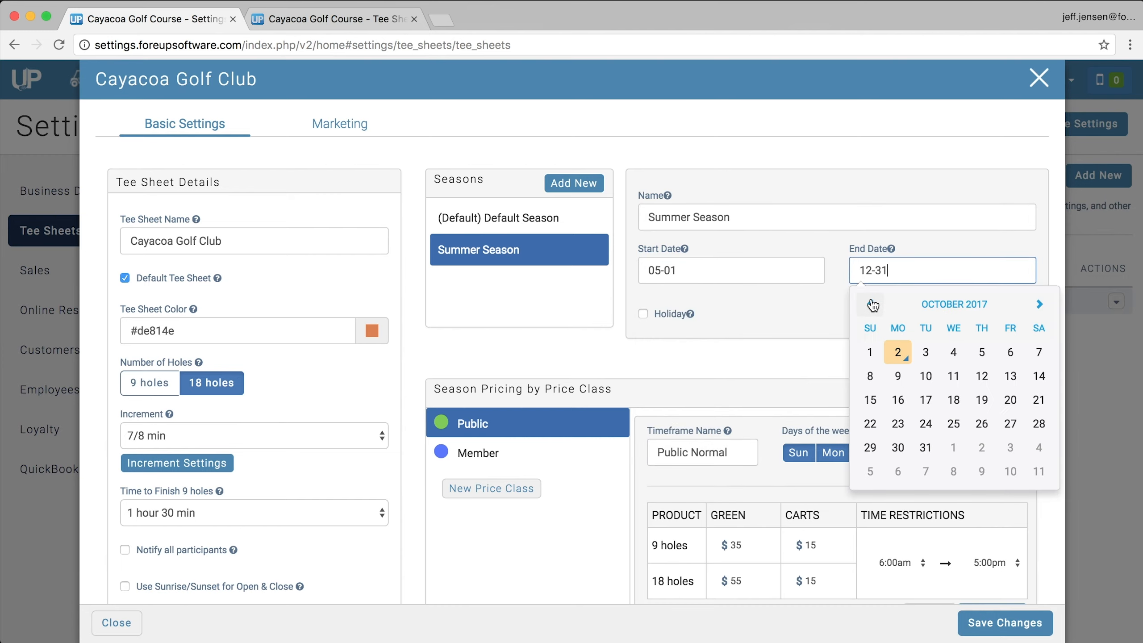
pyautogui.click(872, 304)
pyautogui.click(1010, 423)
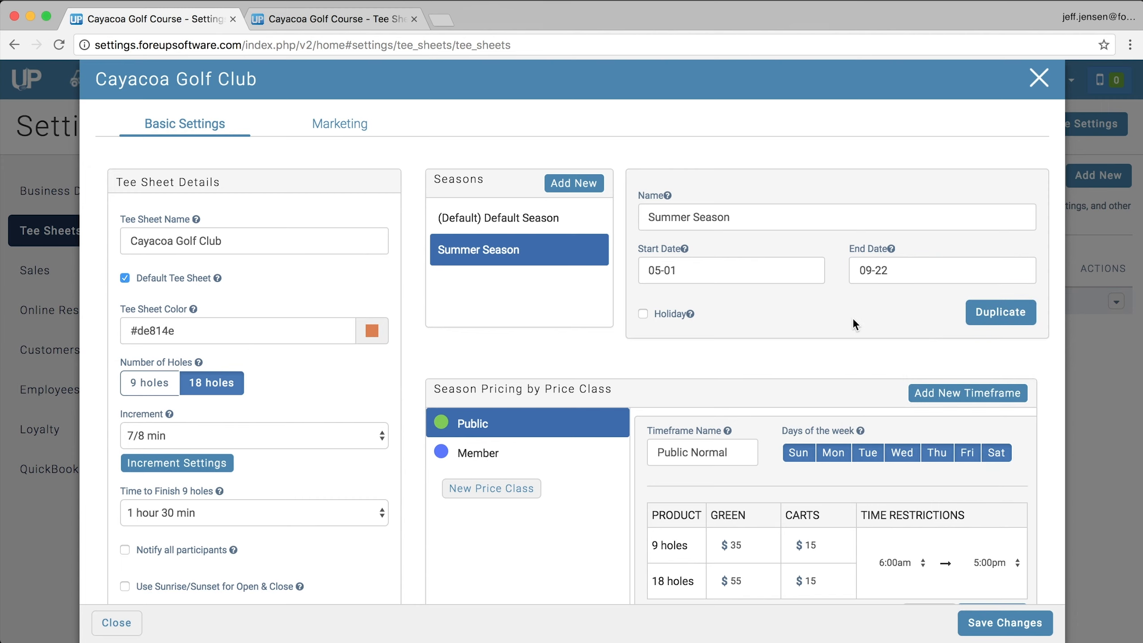
# Check the Summer Season's Member pricing and duplicate the Public Normal timeframe of the Public price class.
pyautogui.click(567, 455)
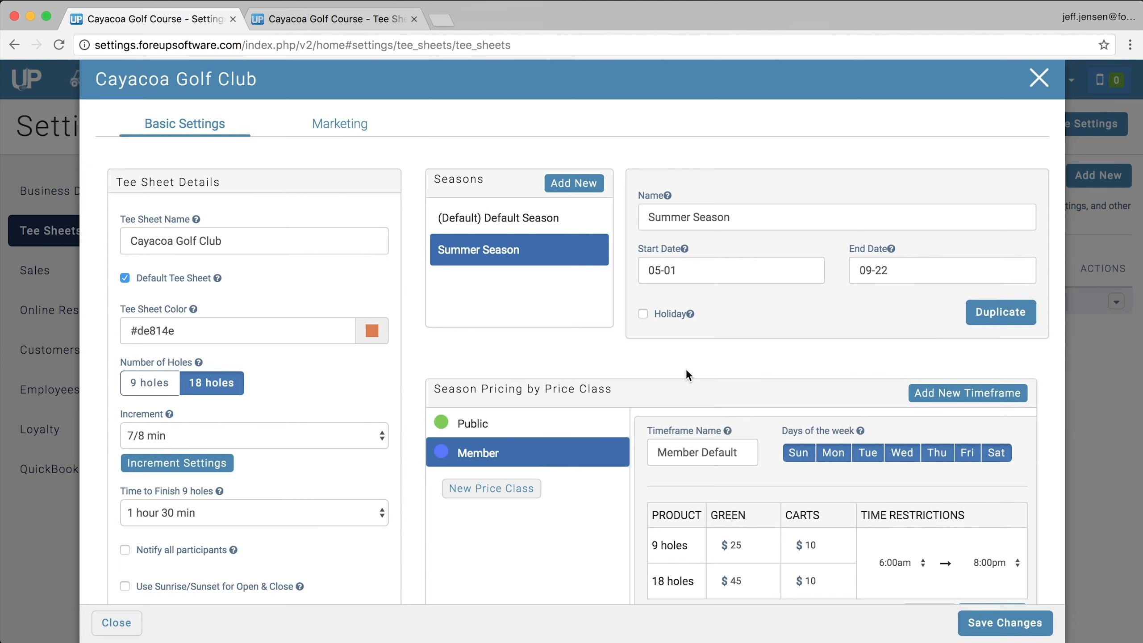
pyautogui.scroll(-3, 686, 368)
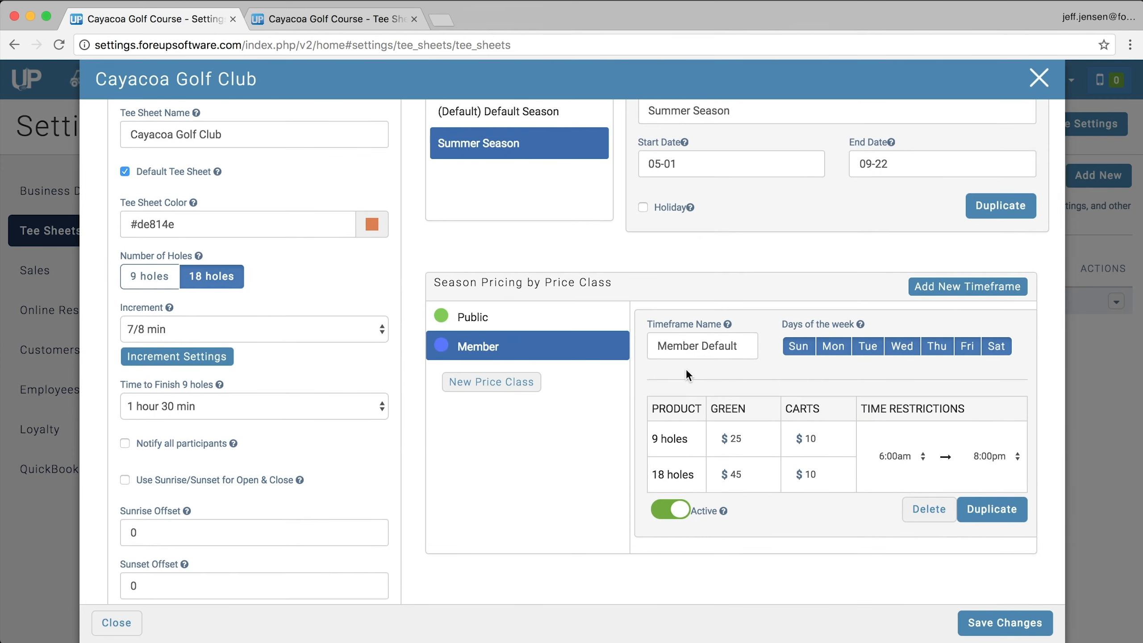
pyautogui.click(538, 321)
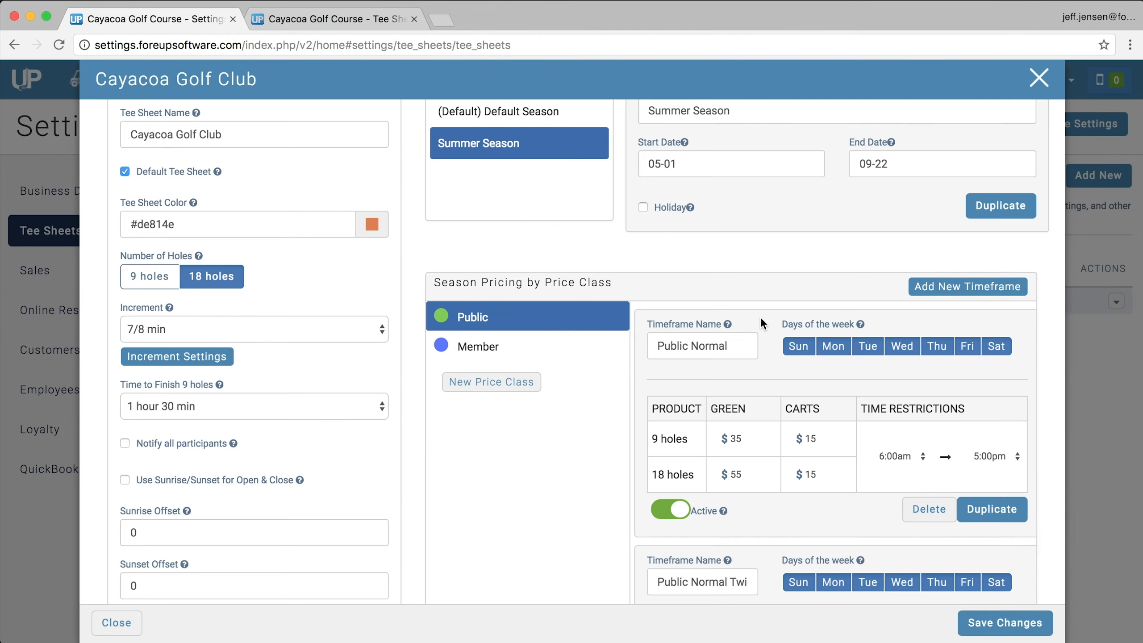
pyautogui.scroll(-1, 773, 311)
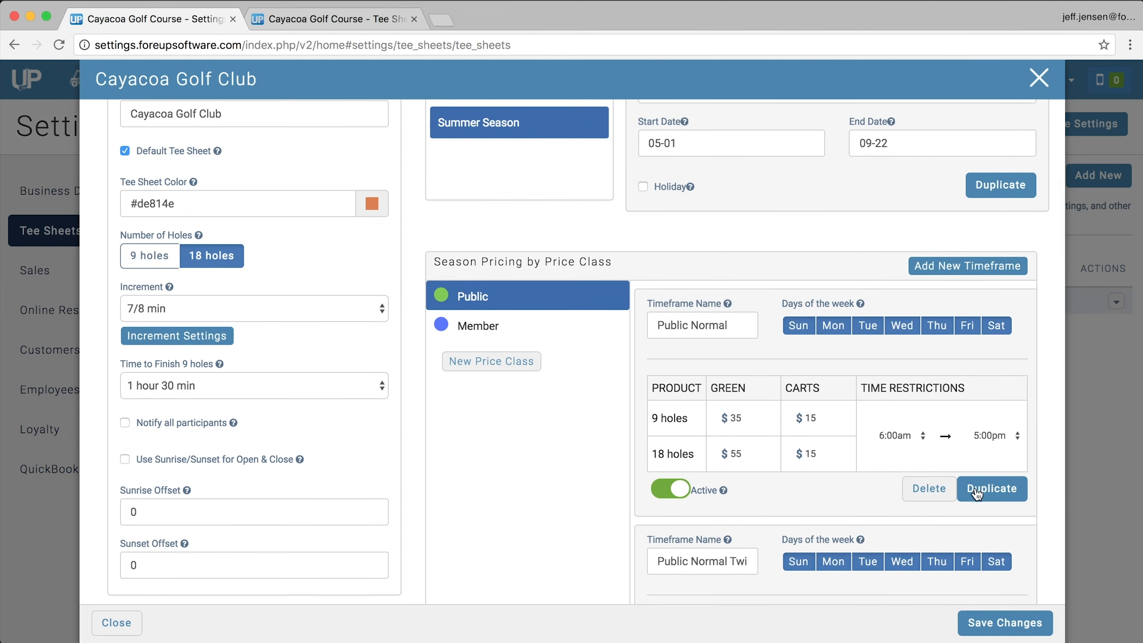
pyautogui.click(976, 494)
pyautogui.scroll(-5, 899, 405)
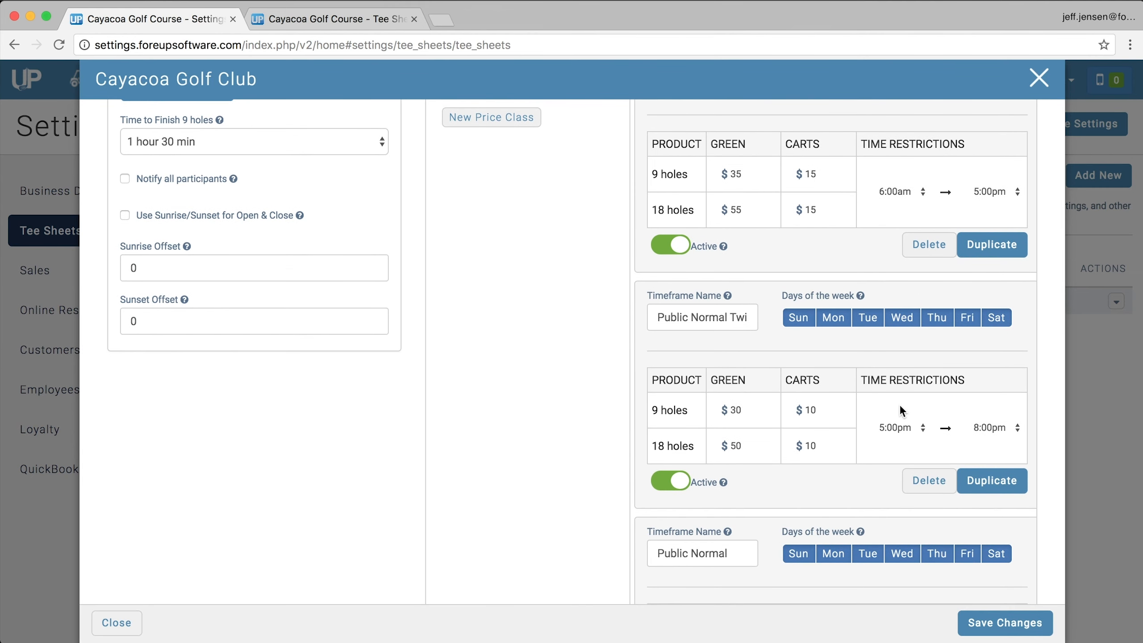
# Rename the original Public Normal timeframe Public Weekdays and its duplicate Public Weekends.
pyautogui.scroll(7, 784, 393)
pyautogui.doubleClick(745, 385)
pyautogui.write('Wee')
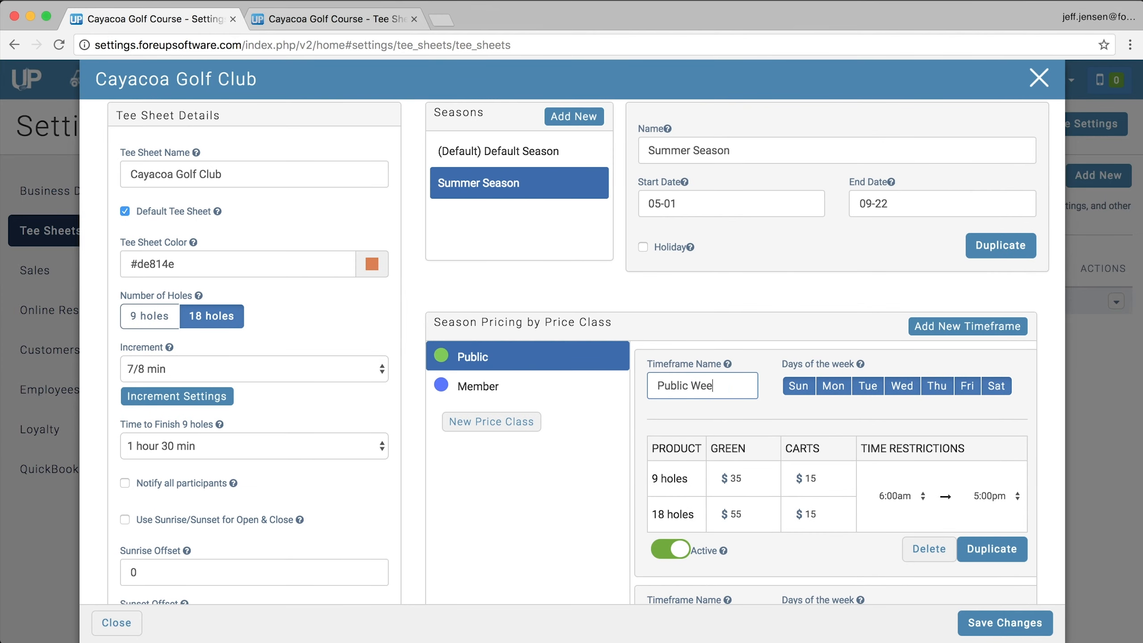
pyautogui.write('kdays')
pyautogui.scroll(-10, 753, 399)
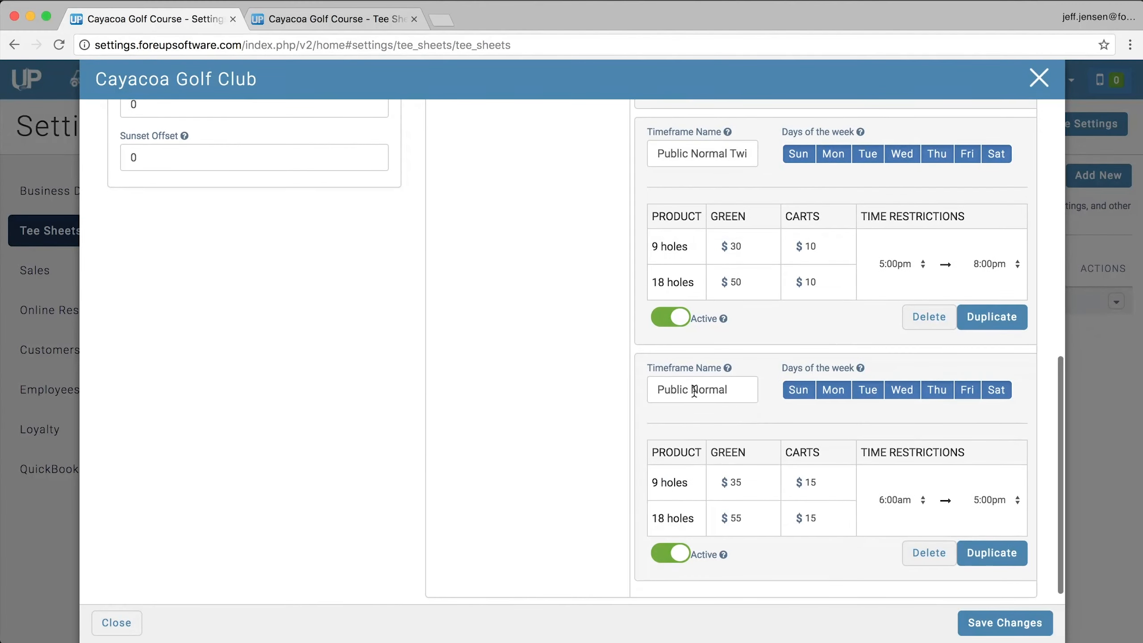
pyautogui.doubleClick(694, 390)
pyautogui.write('Weekends')
# Limit the Public Weekdays timeframe to Monday through Thursday by excluding Sunday, Friday and Saturday.
pyautogui.scroll(10, 903, 393)
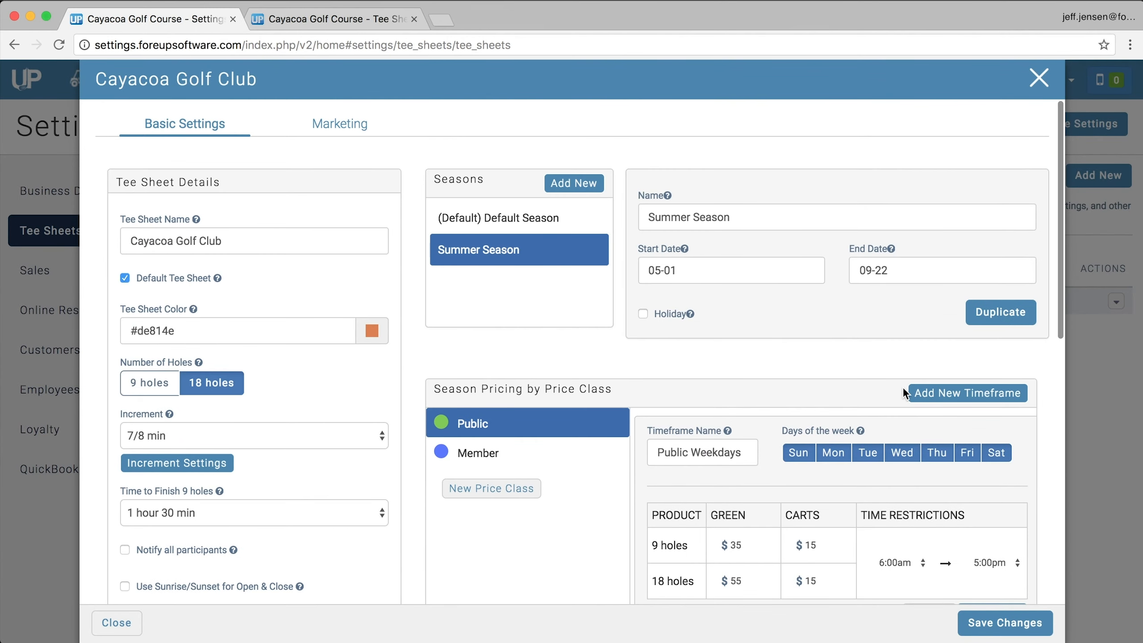
pyautogui.click(798, 452)
pyautogui.click(967, 453)
pyautogui.click(997, 454)
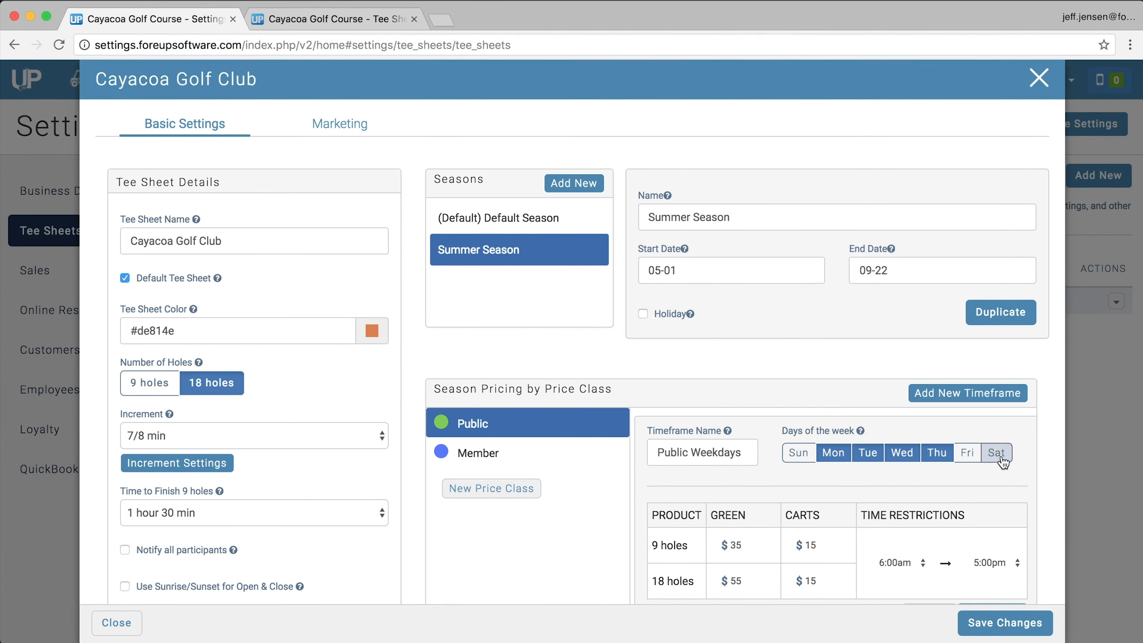
# Limit the Public Weekends timeframe to Friday, Saturday and Sunday by excluding Monday through Thursday.
pyautogui.scroll(-10, 809, 481)
pyautogui.click(830, 419)
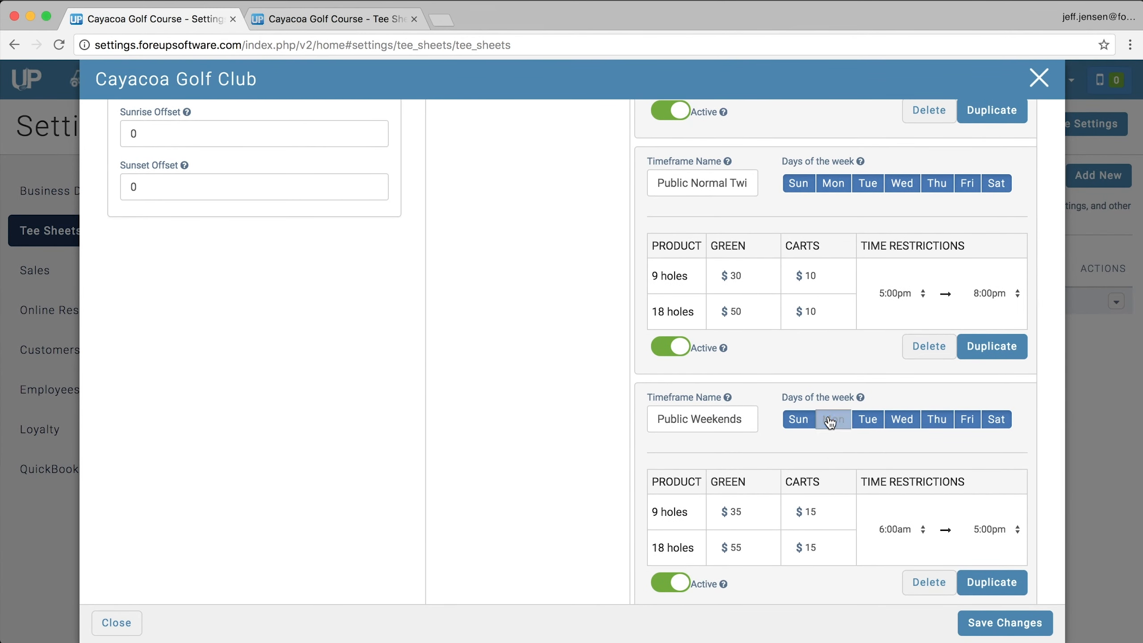
pyautogui.click(867, 421)
pyautogui.click(902, 422)
pyautogui.click(938, 423)
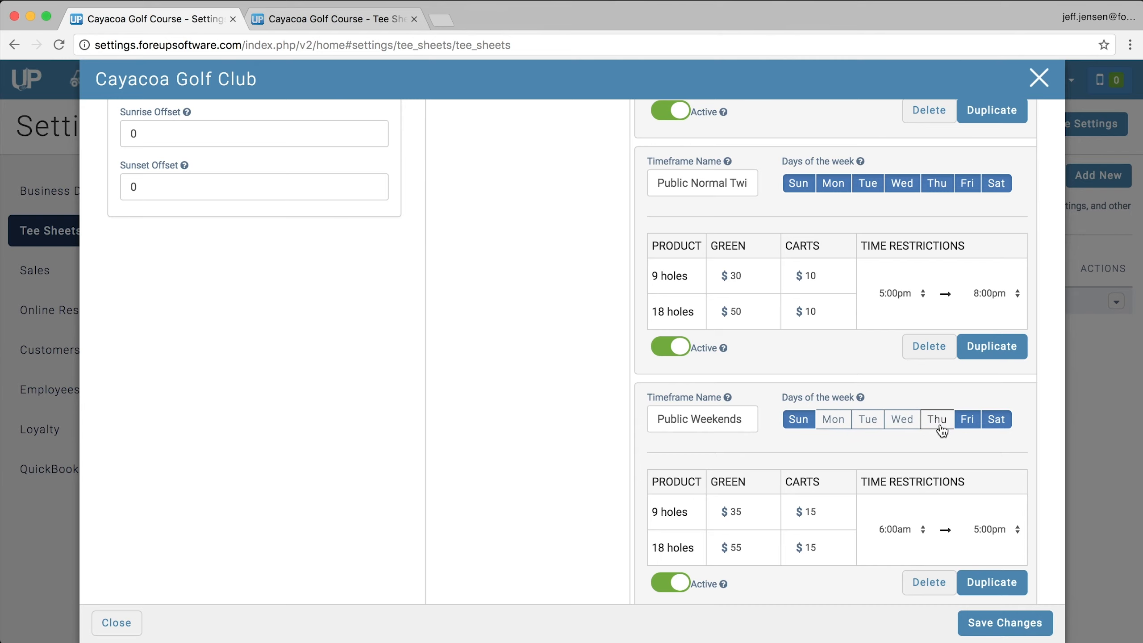
# Rename the Public Normal Twilight timeframe Public Twilight.
pyautogui.scroll(1, 815, 354)
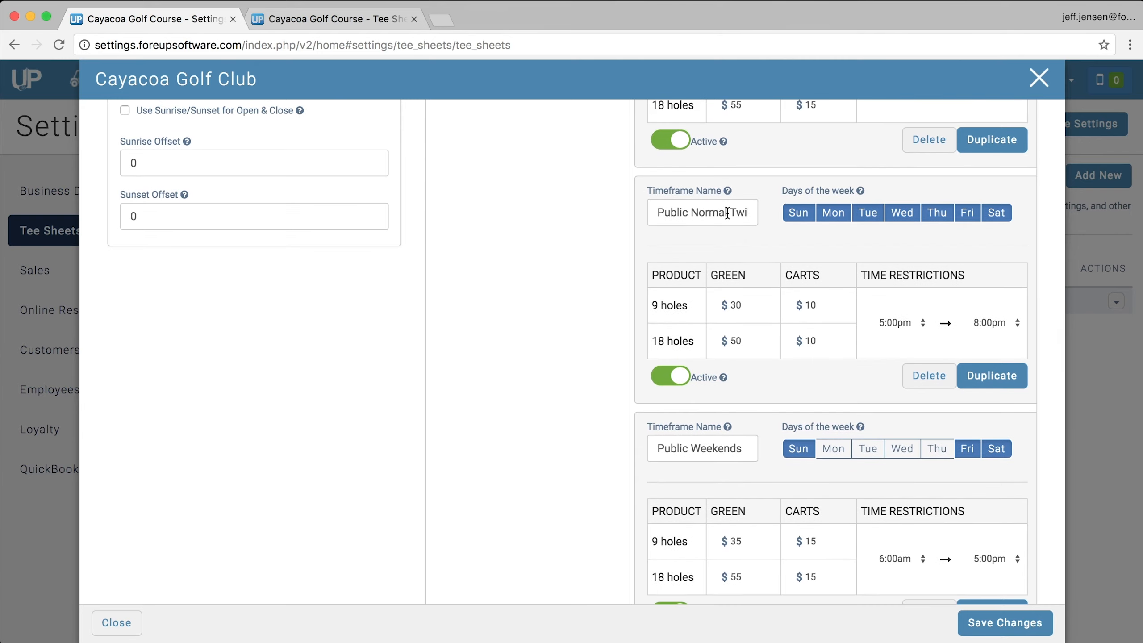
pyautogui.moveTo(728, 212); pyautogui.dragTo(691, 212)
pyautogui.press('BackSpace')
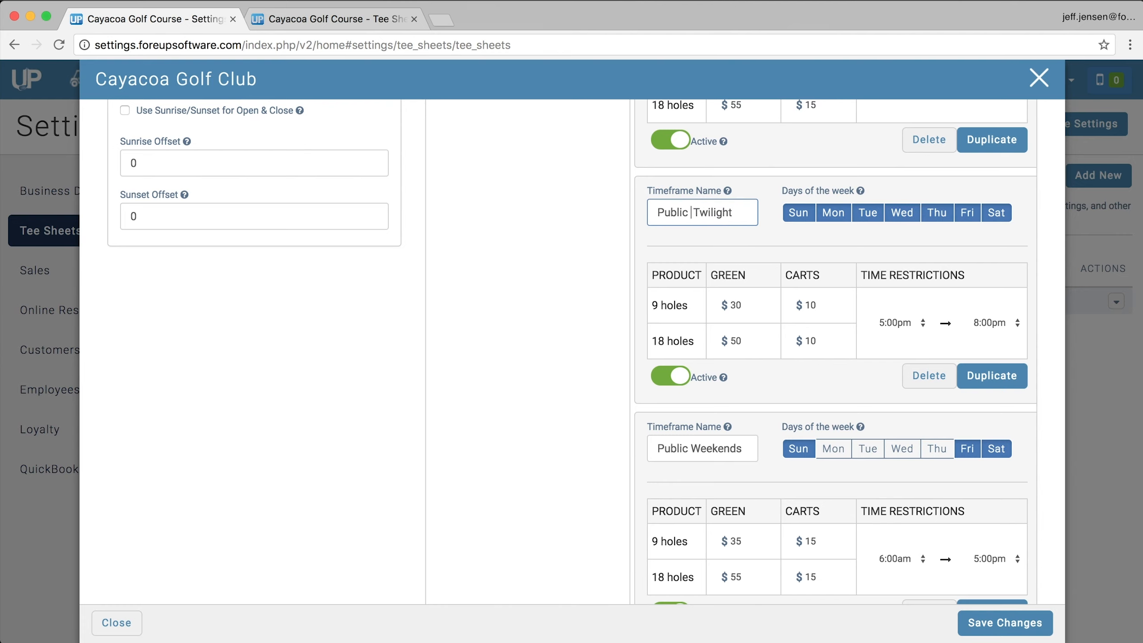
pyautogui.scroll(3, 612, 261)
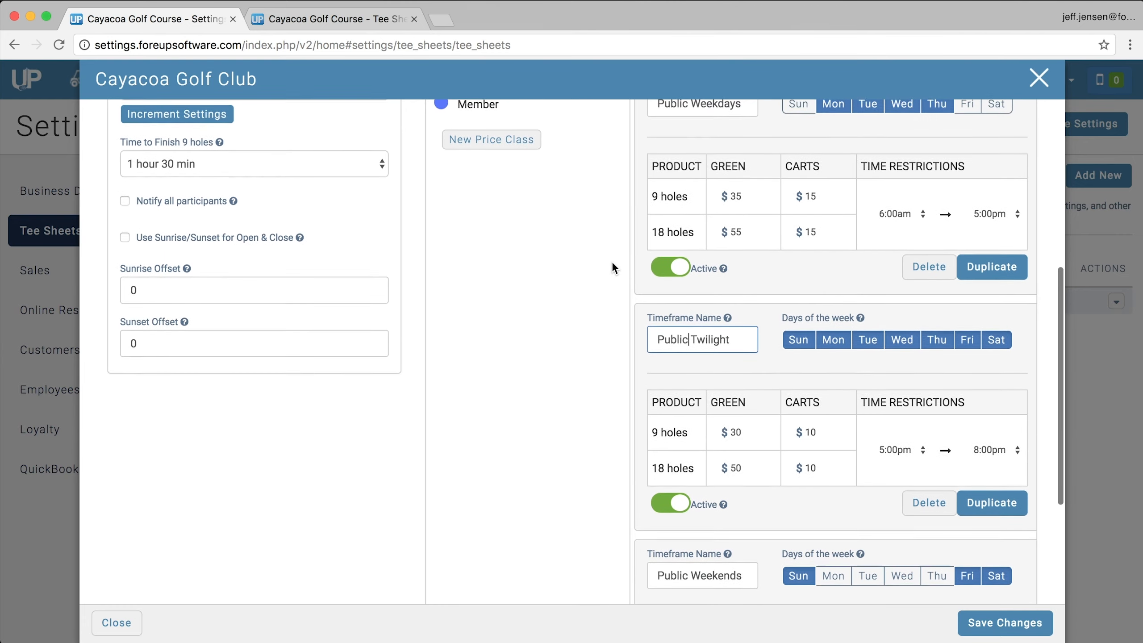
# Check the end-time restrictions of the Public Weekends and Public Weekdays timeframes.
pyautogui.scroll(-5, 907, 217)
pyautogui.click(982, 480)
pyautogui.click(982, 480)
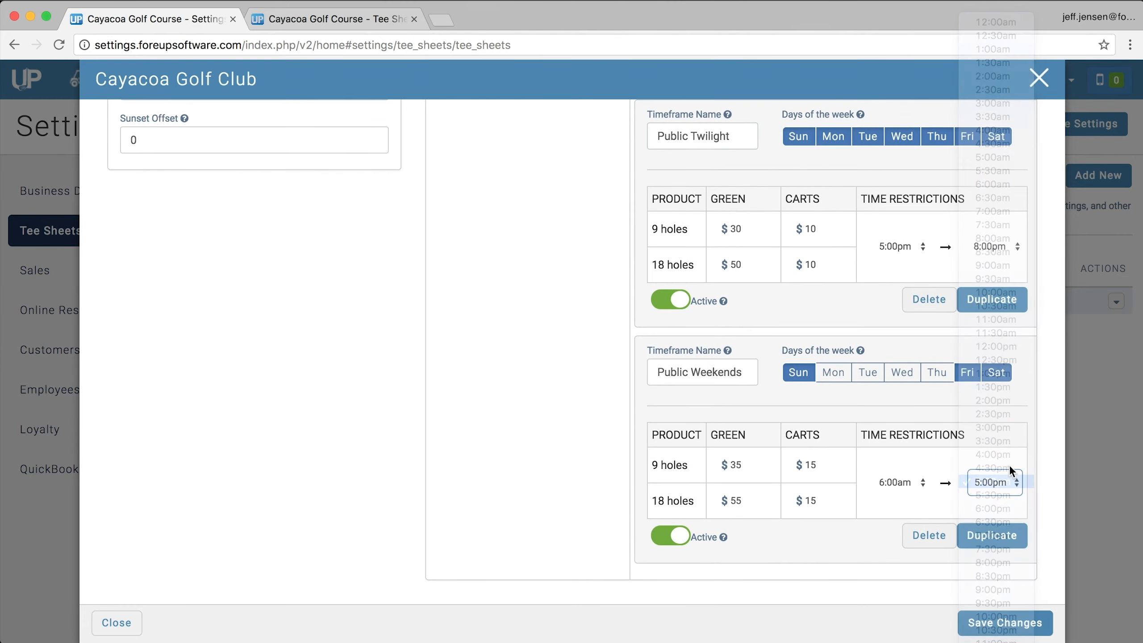
pyautogui.scroll(5, 1032, 435)
pyautogui.click(1011, 194)
pyautogui.click(1009, 189)
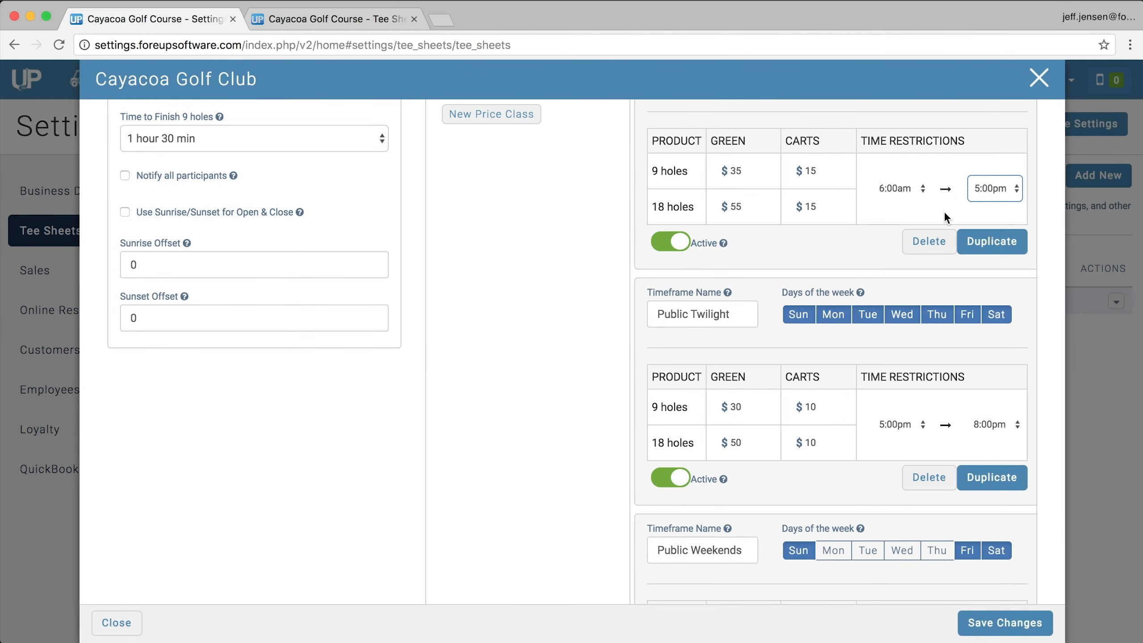
pyautogui.scroll(2, 663, 328)
# Set the Public Weekends green fees to $40 for 9 holes and $60 for 18 holes.
pyautogui.scroll(-5, 664, 328)
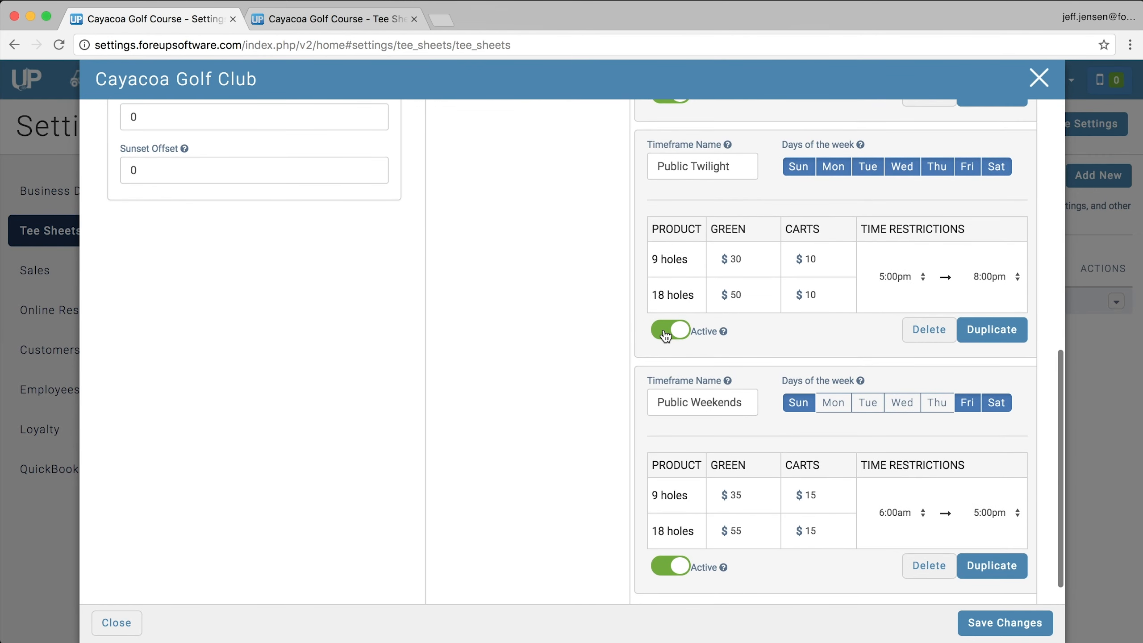
pyautogui.click(745, 494)
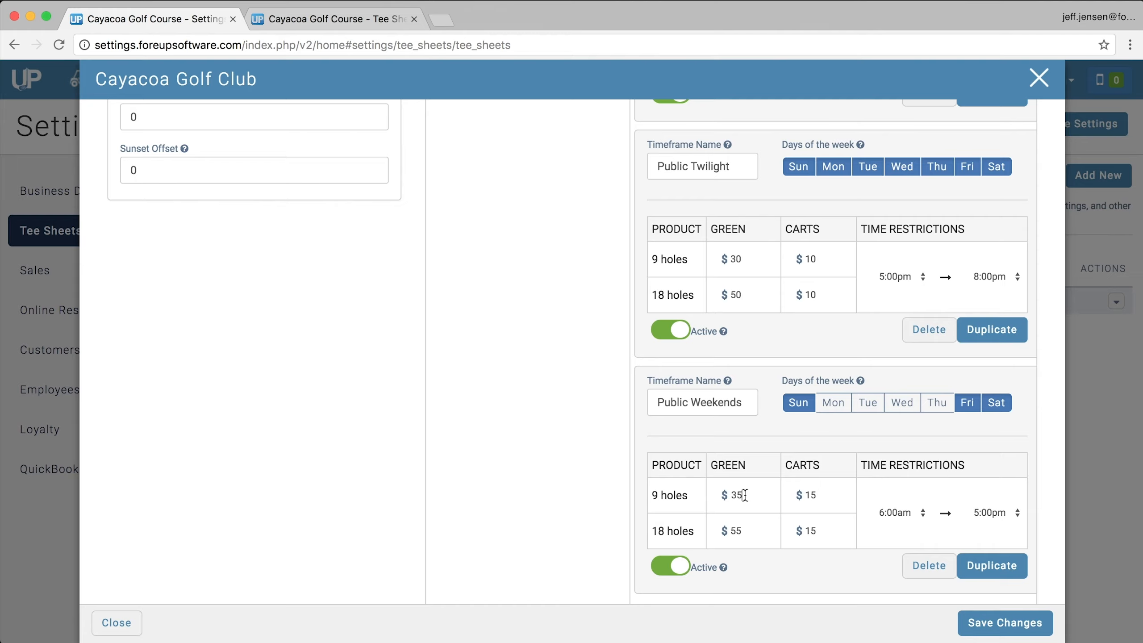
pyautogui.doubleClick(745, 494)
pyautogui.write('40')
pyautogui.click(756, 536)
pyautogui.doubleClick(742, 531)
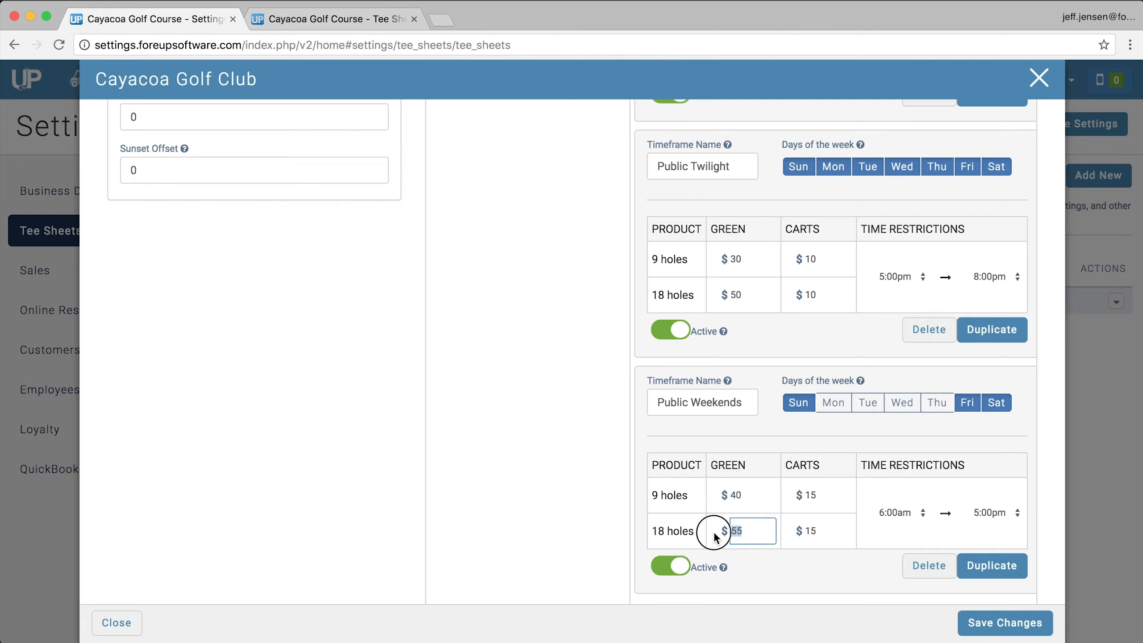
pyautogui.write('60')
pyautogui.click(600, 490)
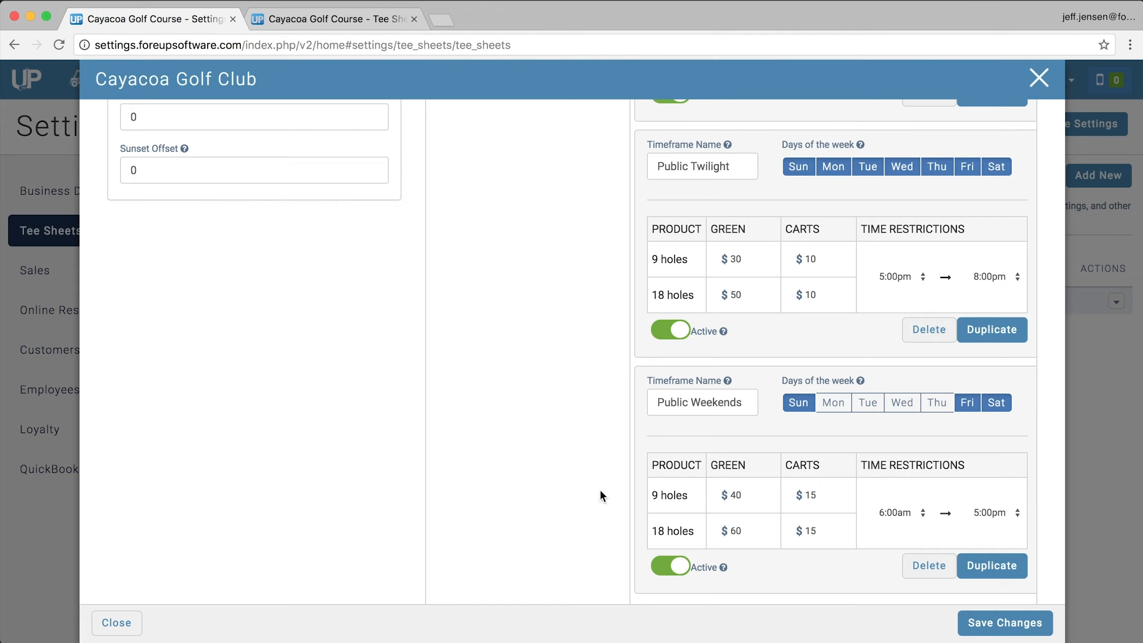
# Review the Summer Season's timeframe pricing for the Member and Public price classes.
pyautogui.scroll(10, 608, 461)
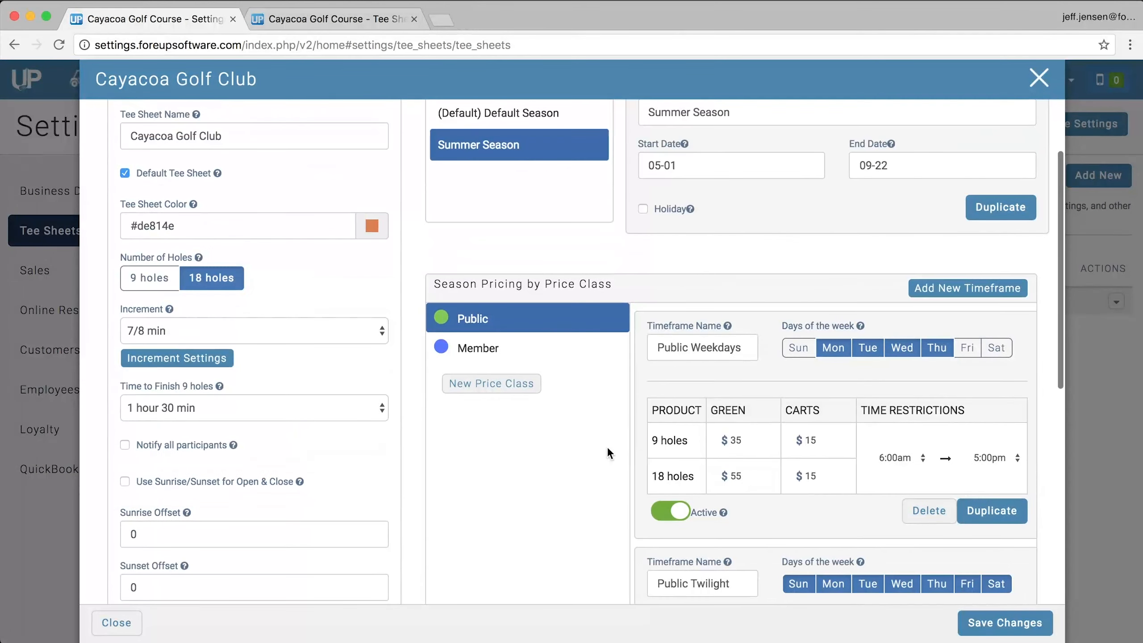
pyautogui.click(524, 346)
pyautogui.click(529, 325)
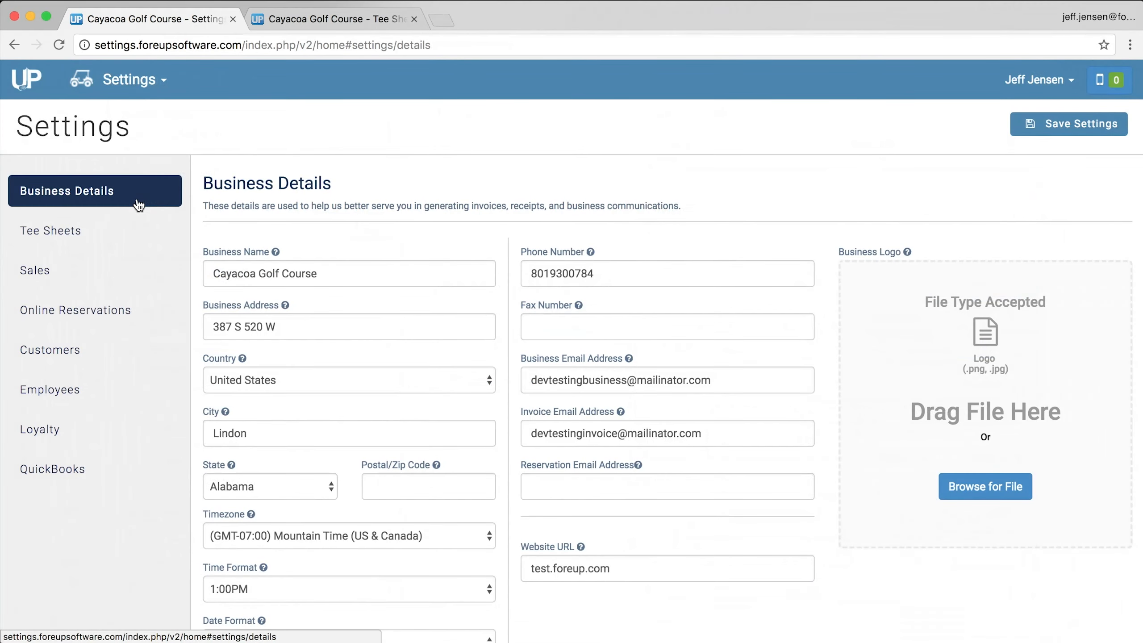
# Open the tee sheet price class settings and access the available actions for the Public class.
pyautogui.click(113, 230)
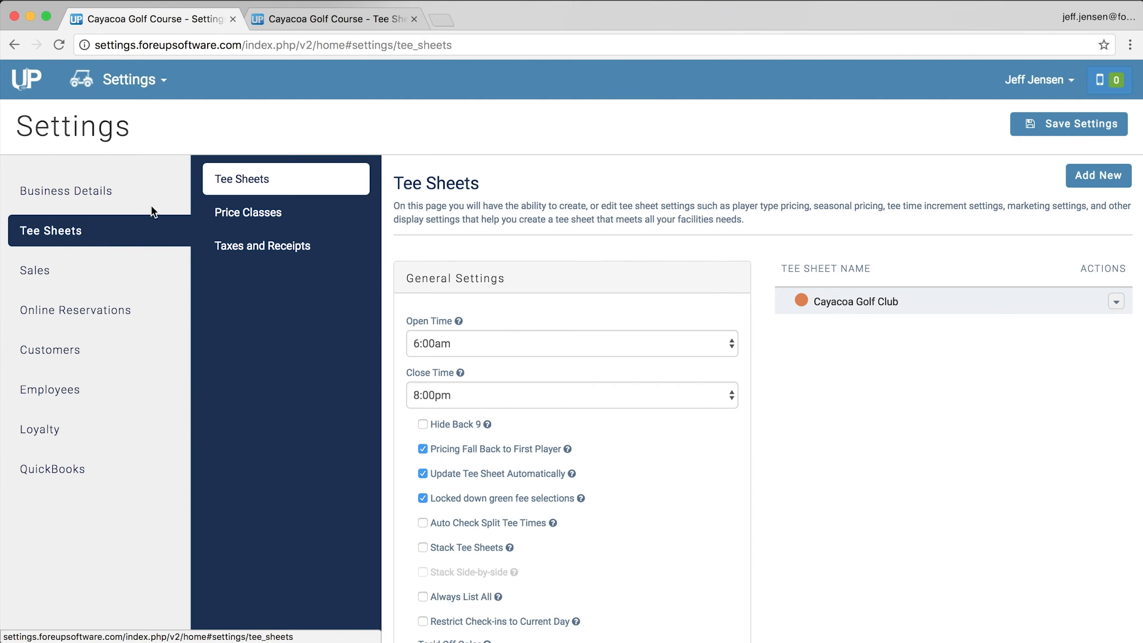
pyautogui.click(297, 213)
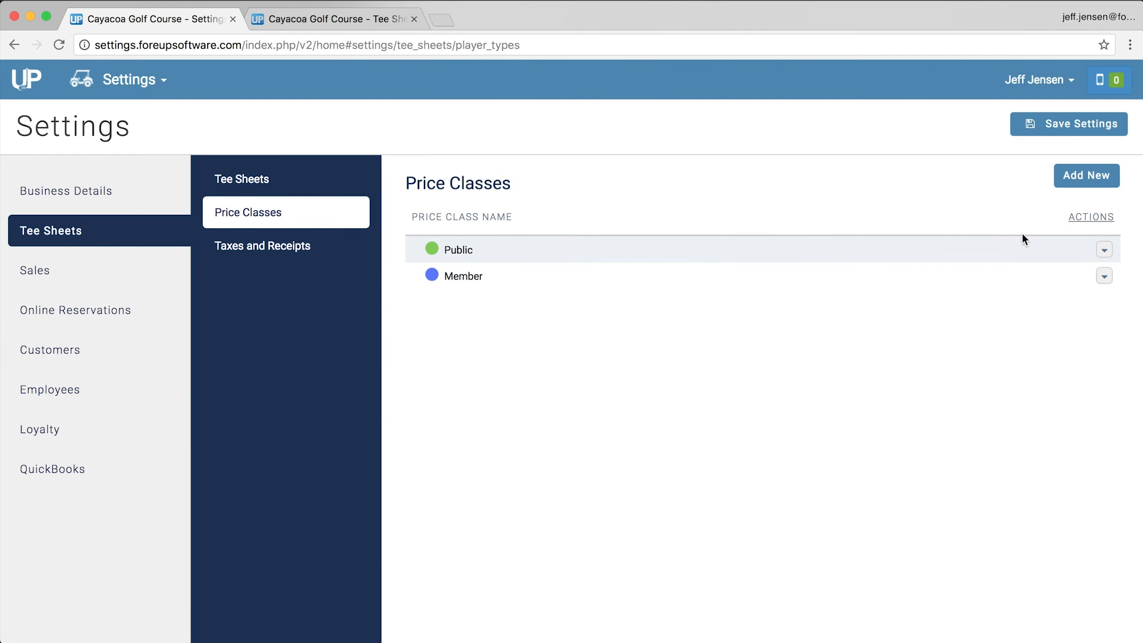
pyautogui.click(1104, 250)
pyautogui.click(1074, 273)
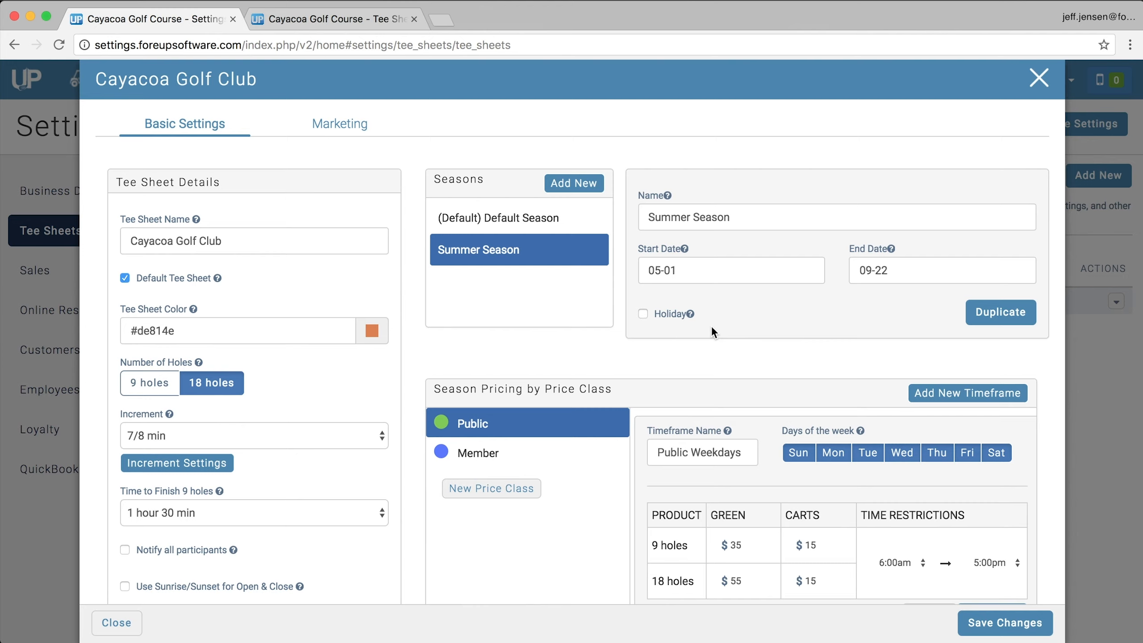
# Save the Cayacoa Golf Club tee sheet changes and open the Tee Sheet module in a new browser tab.
pyautogui.click(974, 624)
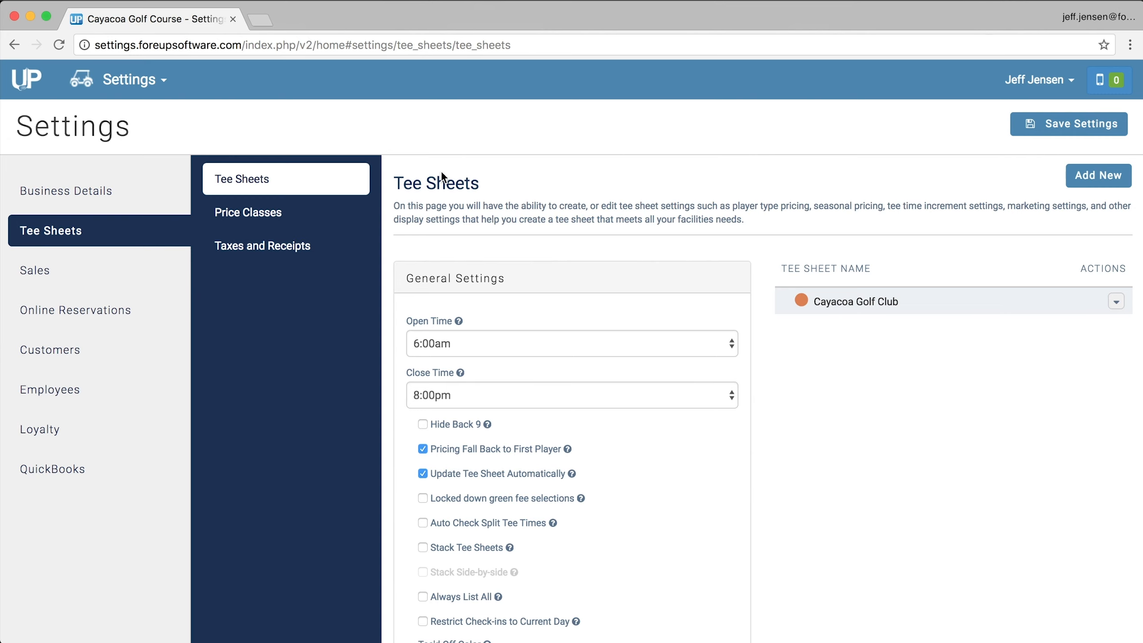
pyautogui.click(131, 79)
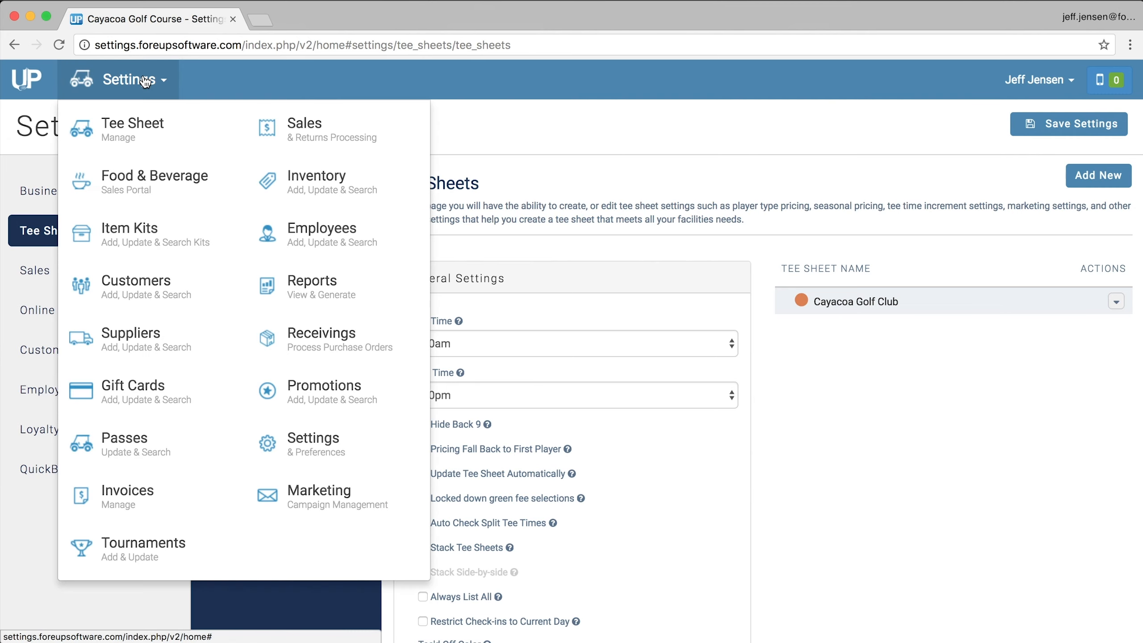
pyautogui.rightClick(145, 123)
pyautogui.click(217, 127)
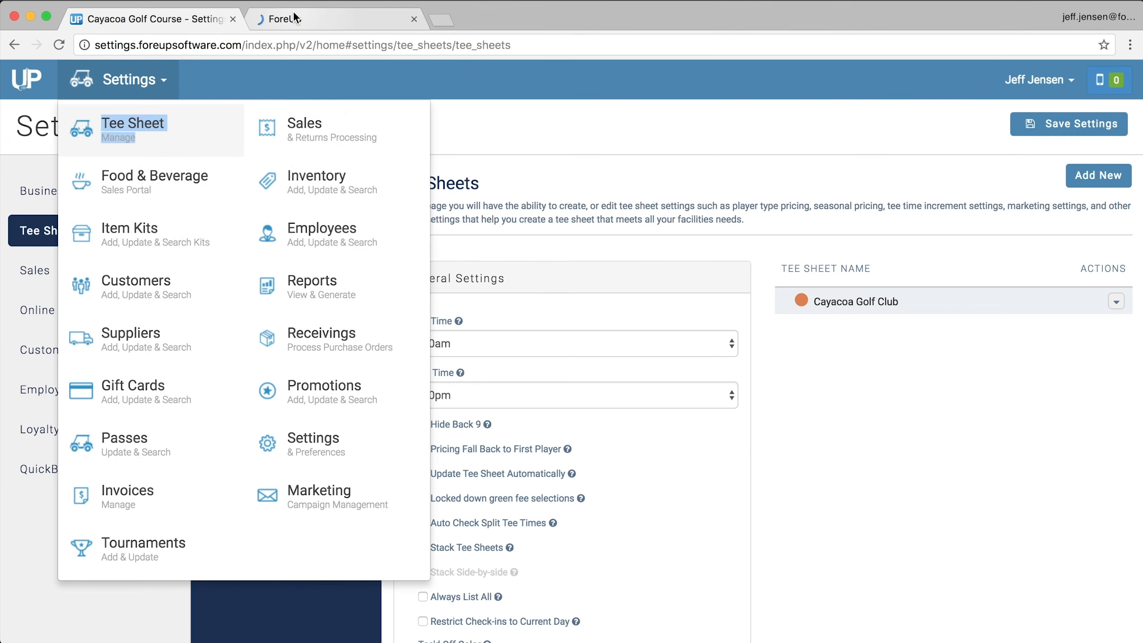
pyautogui.click(293, 14)
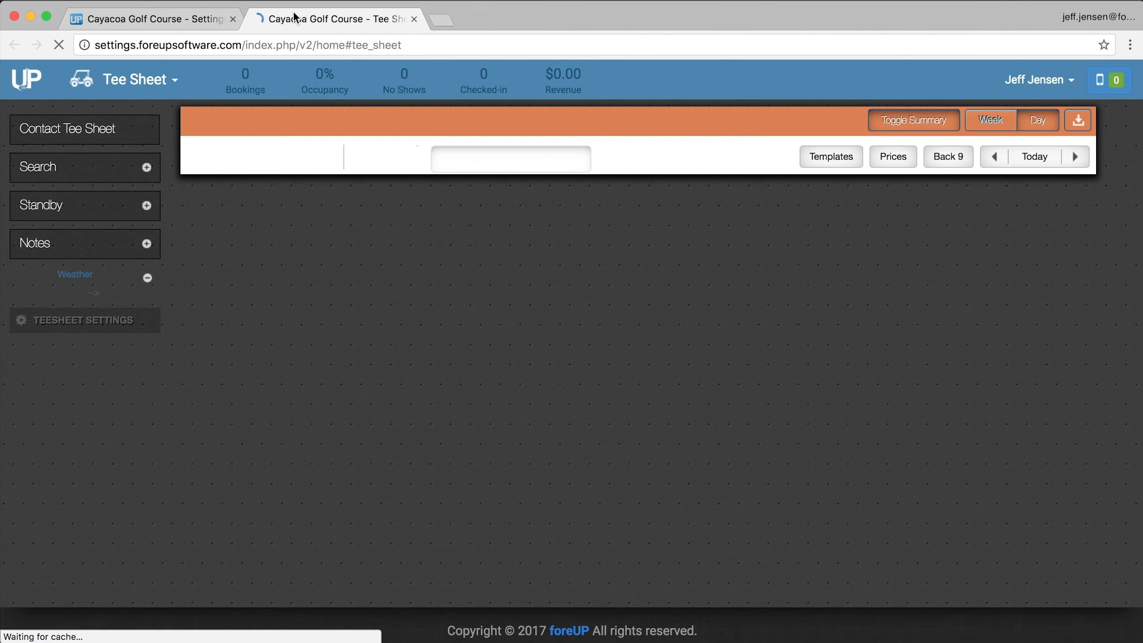
# Examine the tee time increments and the Frost and Rush periods on the October 2, 2017 tee sheet.
pyautogui.scroll(6, 336, 344)
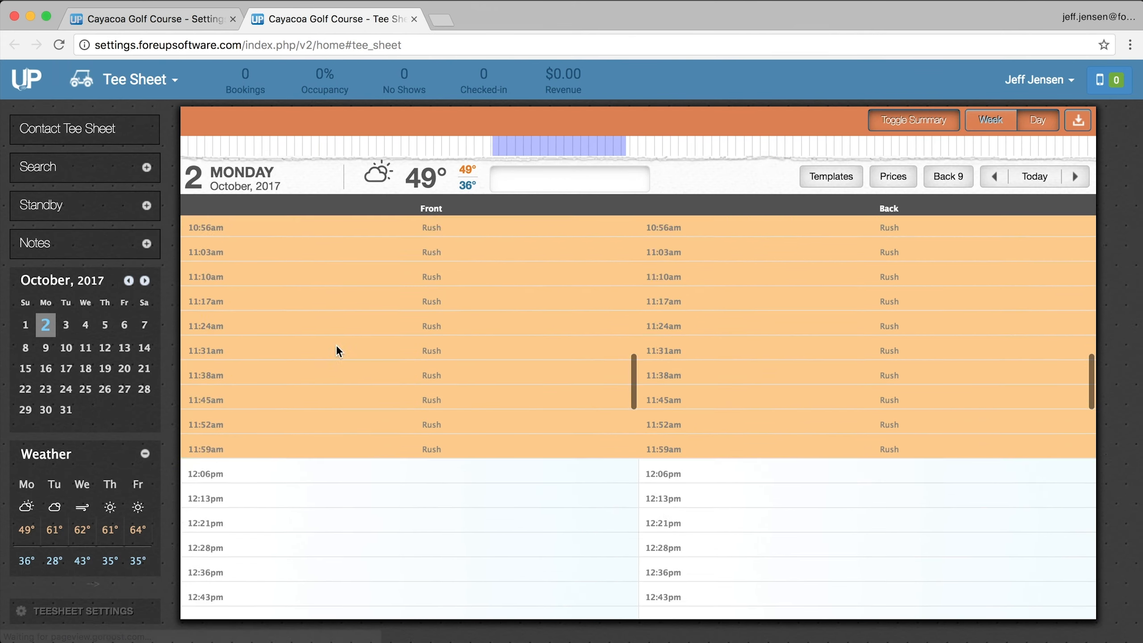
pyautogui.scroll(10, 336, 345)
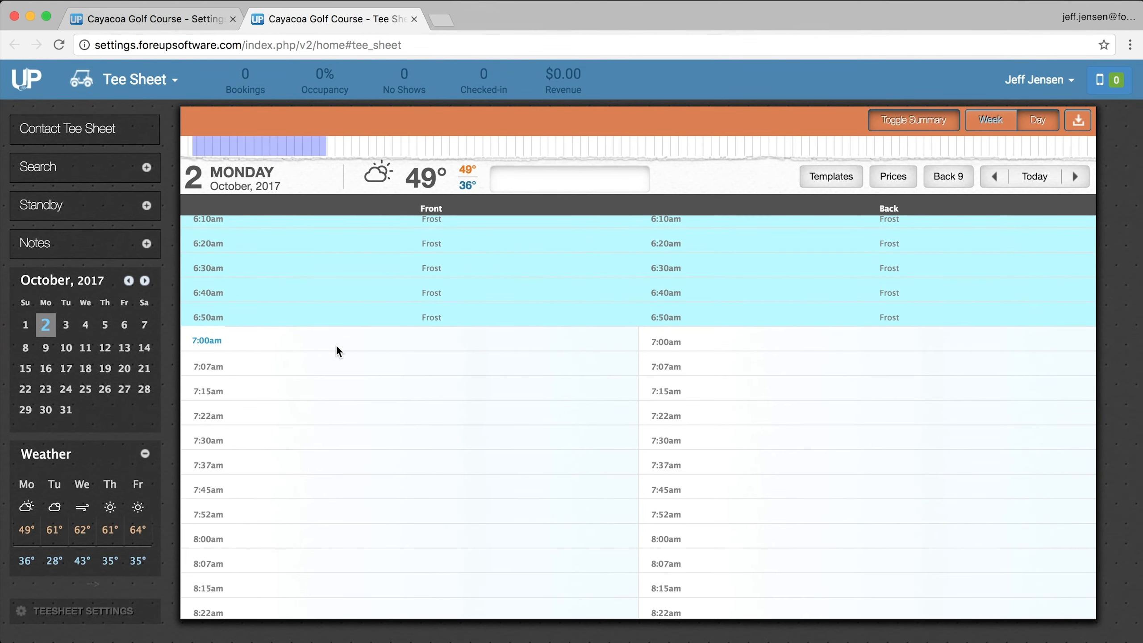
pyautogui.scroll(2, 336, 346)
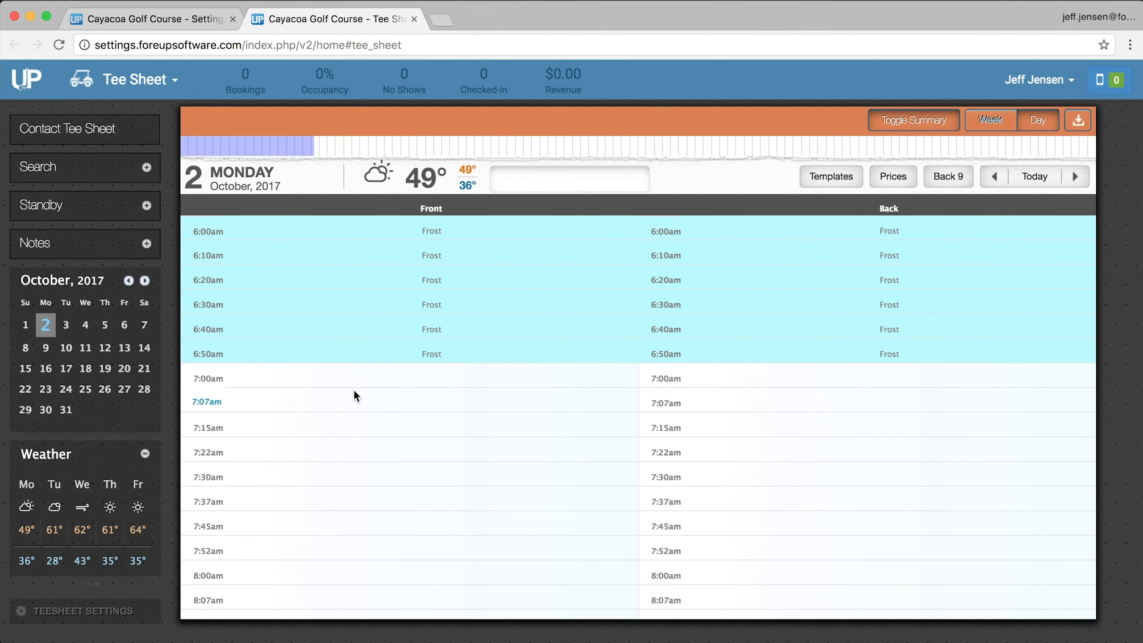
pyautogui.scroll(-5, 284, 395)
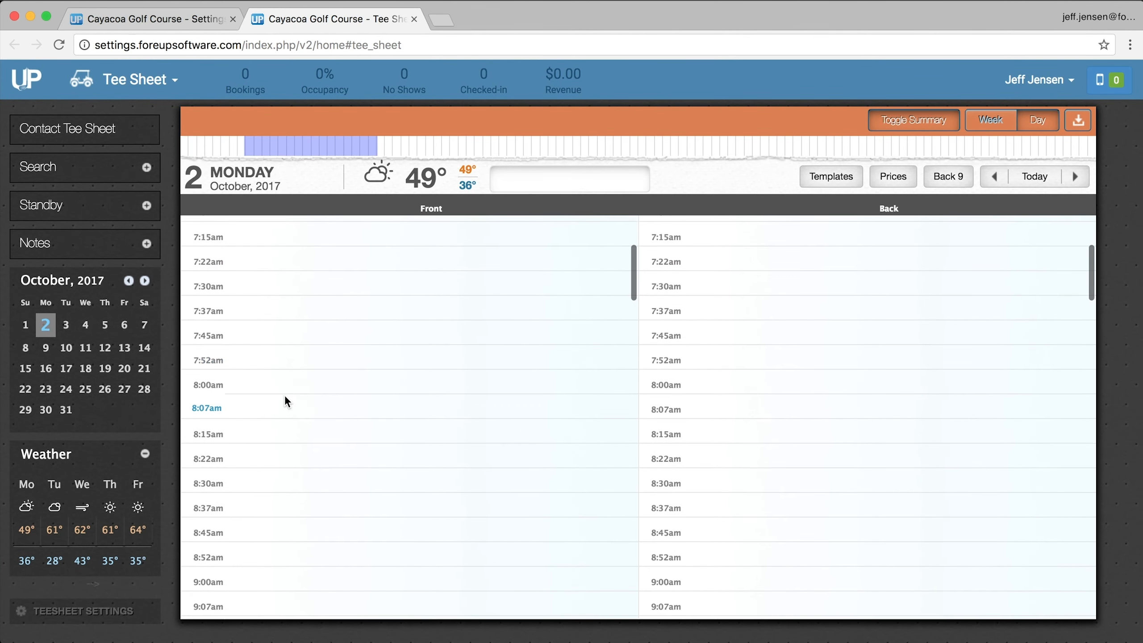
pyautogui.scroll(-12, 284, 401)
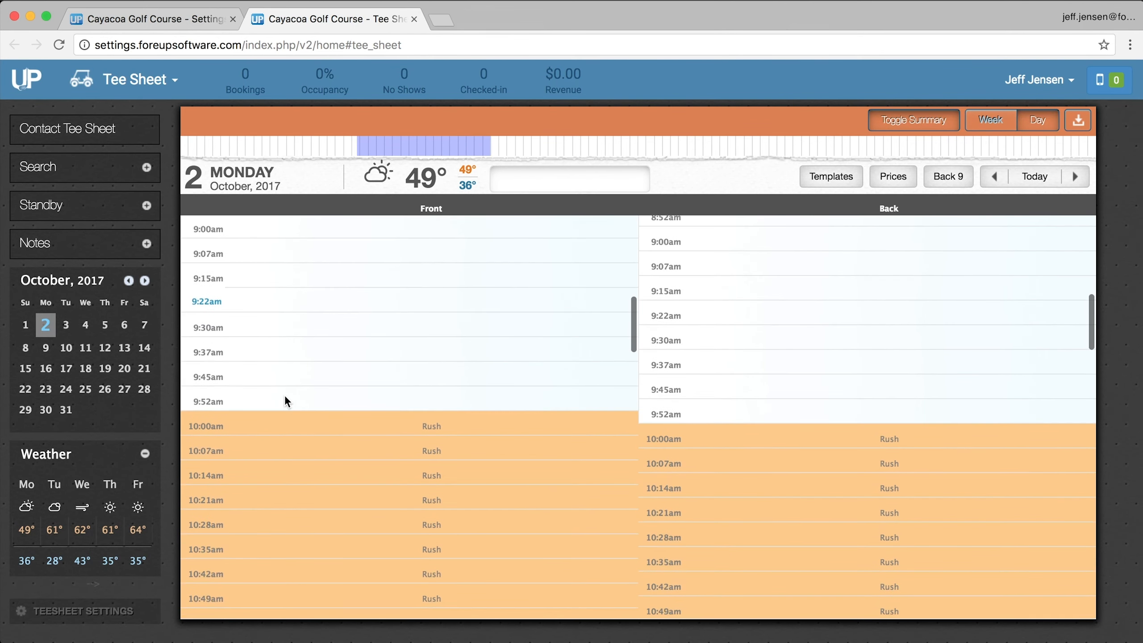
# Check the Member and Public prices for the 12:06pm tee time on Monday, August 7, 2017, without booking it.
pyautogui.scroll(-2, 284, 394)
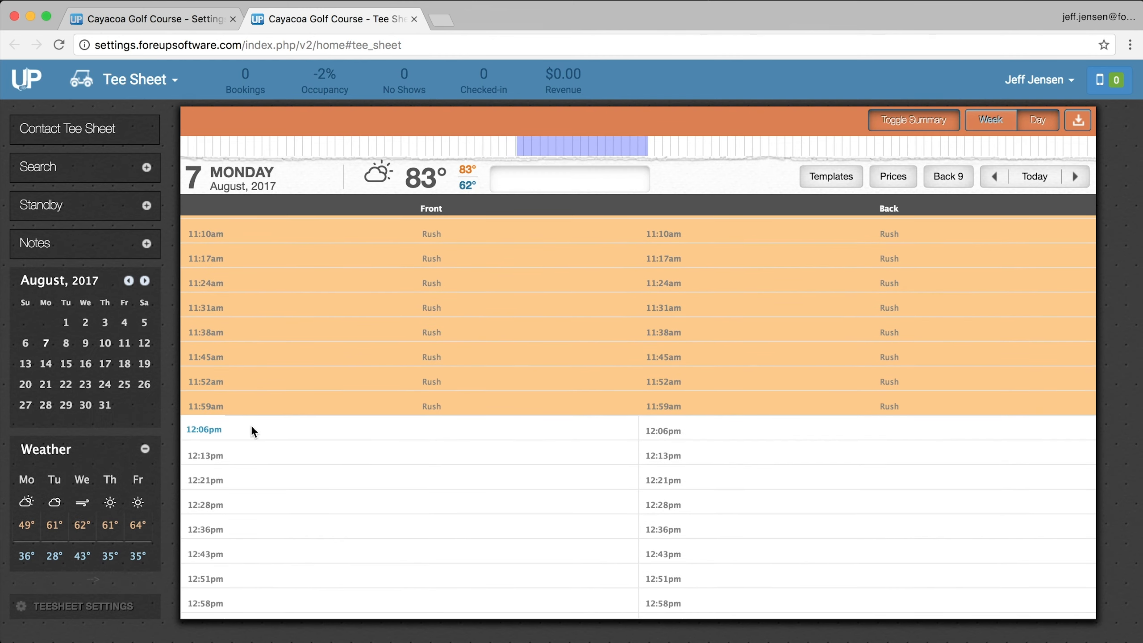
pyautogui.click(252, 428)
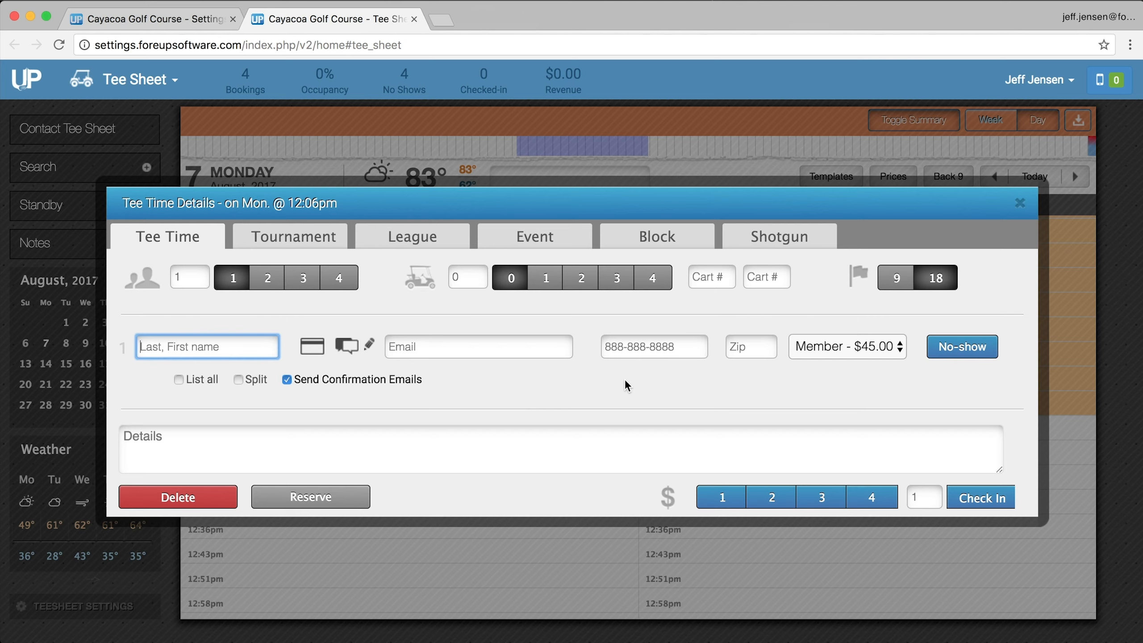
pyautogui.click(798, 347)
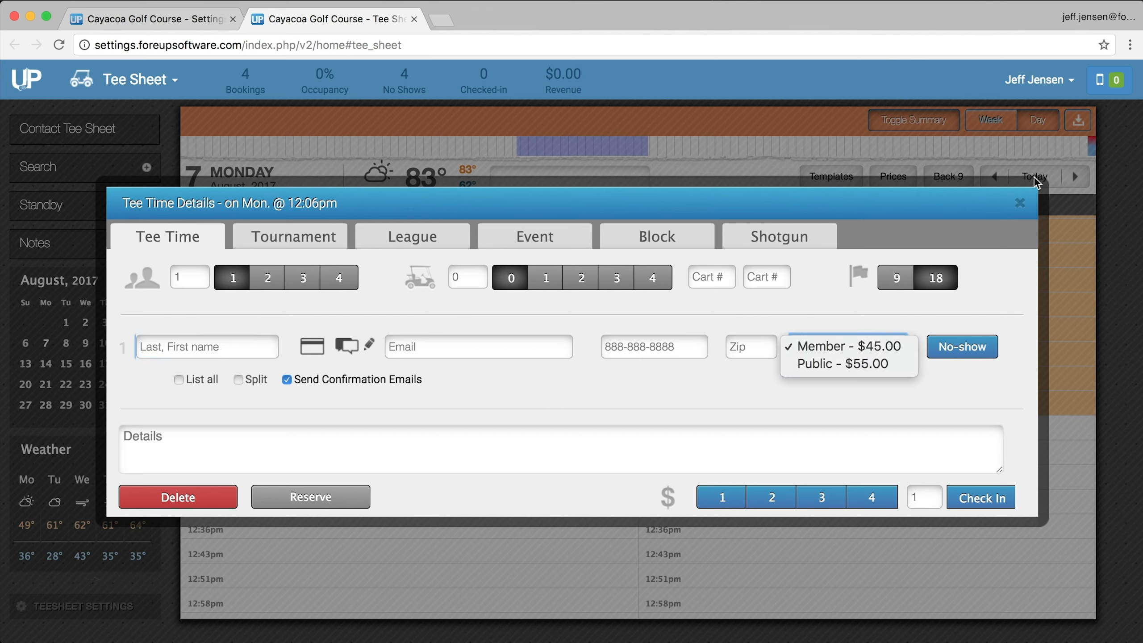
pyautogui.click(1019, 203)
pyautogui.click(1020, 203)
# Check the Member and Public prices for Monday's 5:58pm tee time and close its details without booking.
pyautogui.scroll(-10, 364, 425)
pyautogui.scroll(-10, 364, 423)
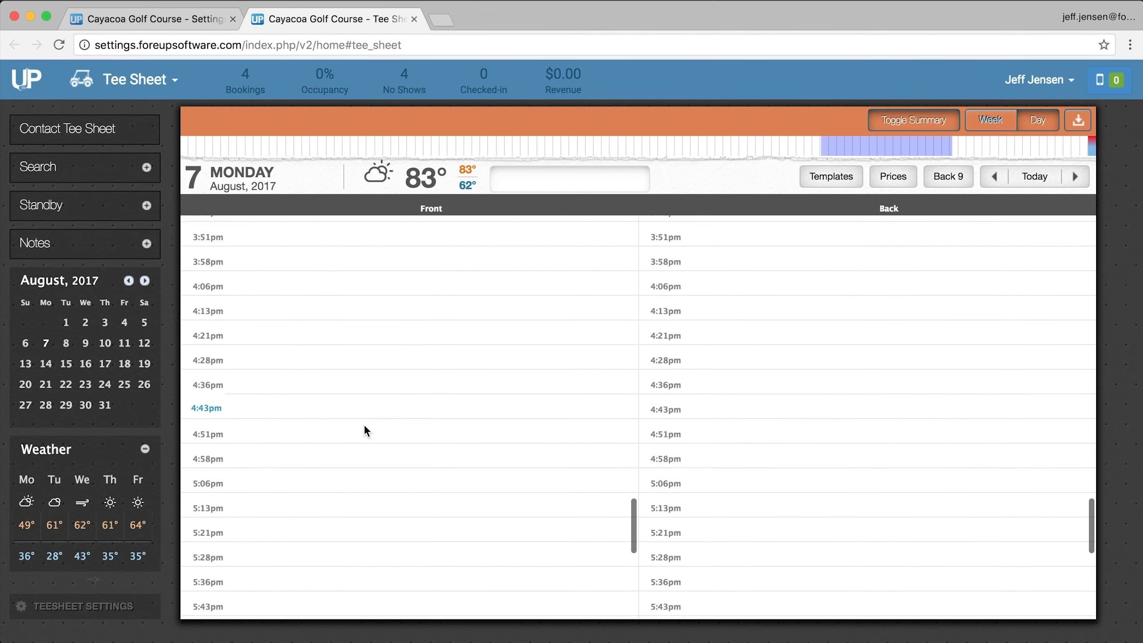
pyautogui.click(292, 444)
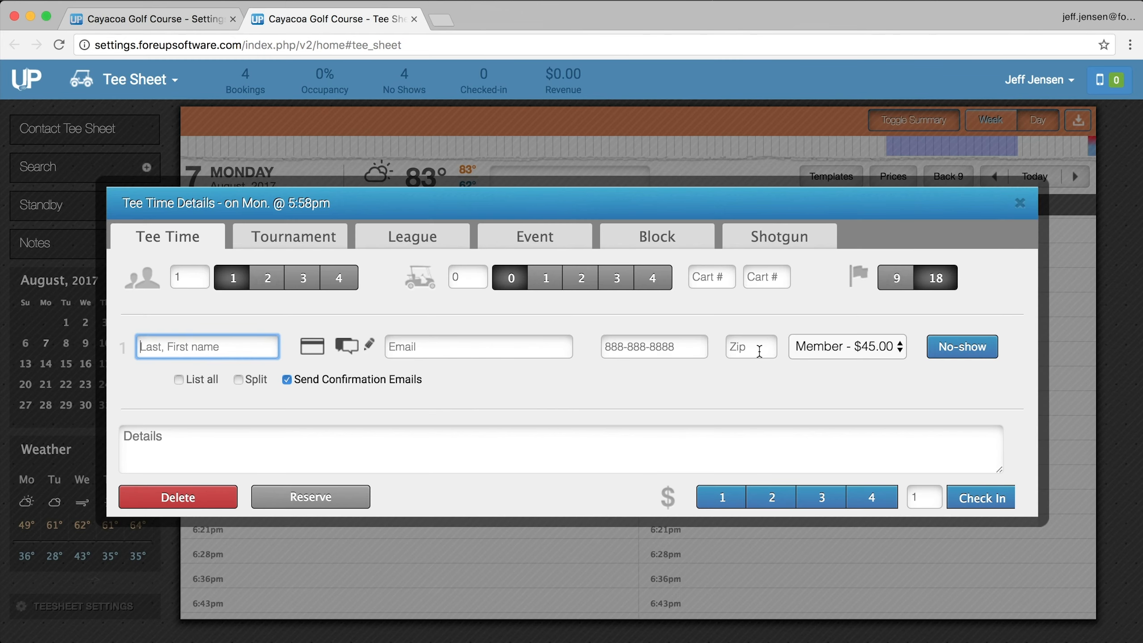
pyautogui.click(831, 351)
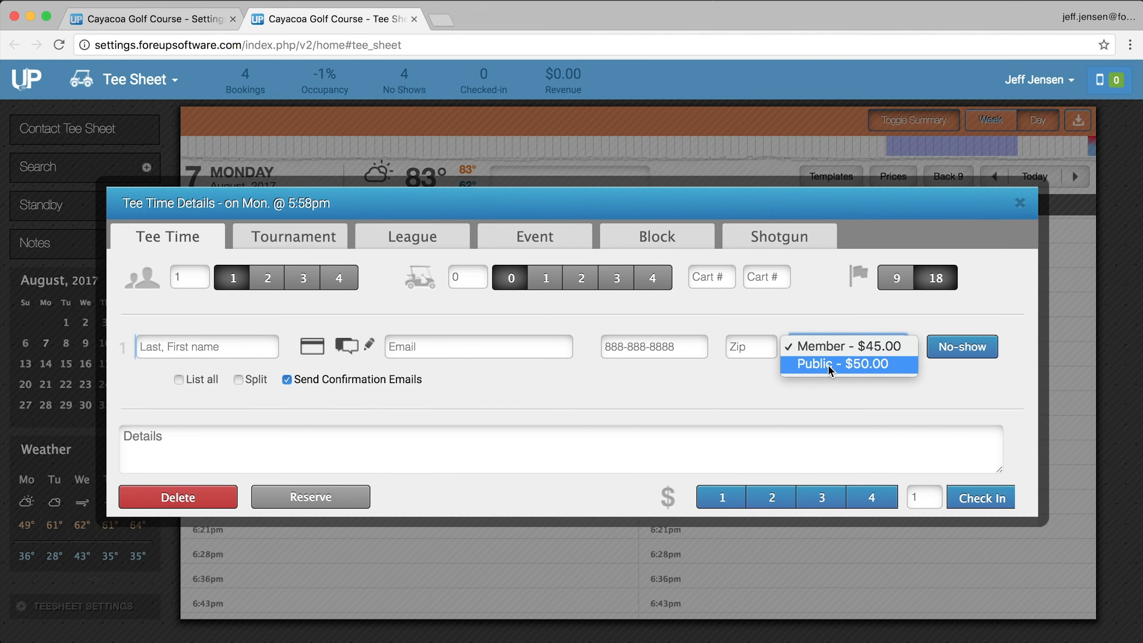
pyautogui.click(1019, 203)
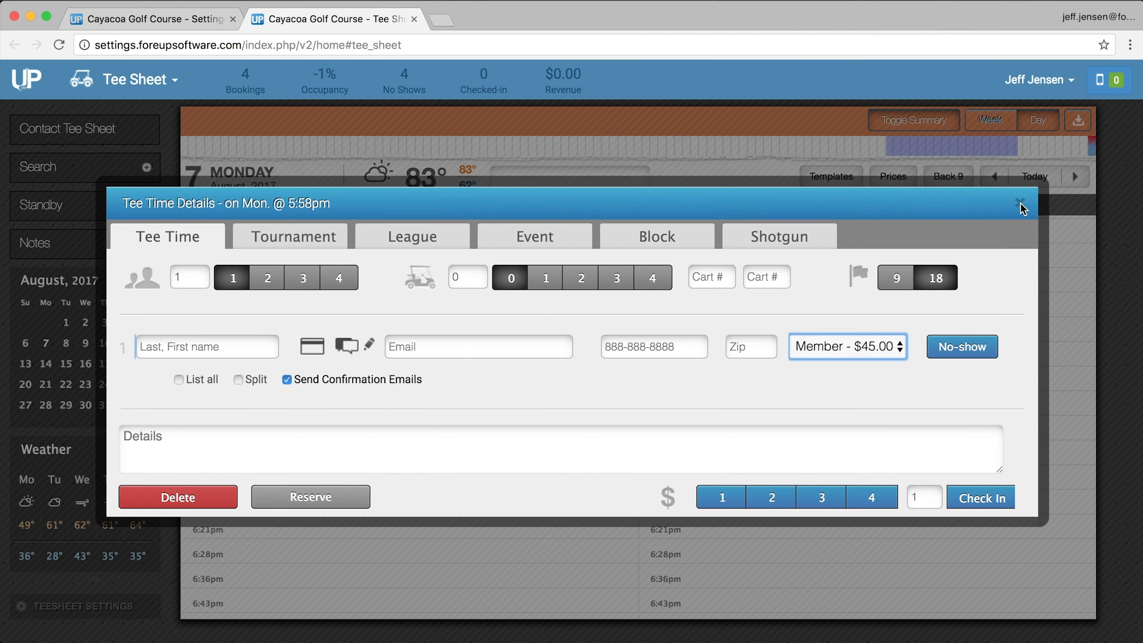
pyautogui.click(1020, 204)
# Check the Member and Public prices for the 12:06pm tee time on Saturday, August 5, 2017, without booking it.
pyautogui.click(144, 323)
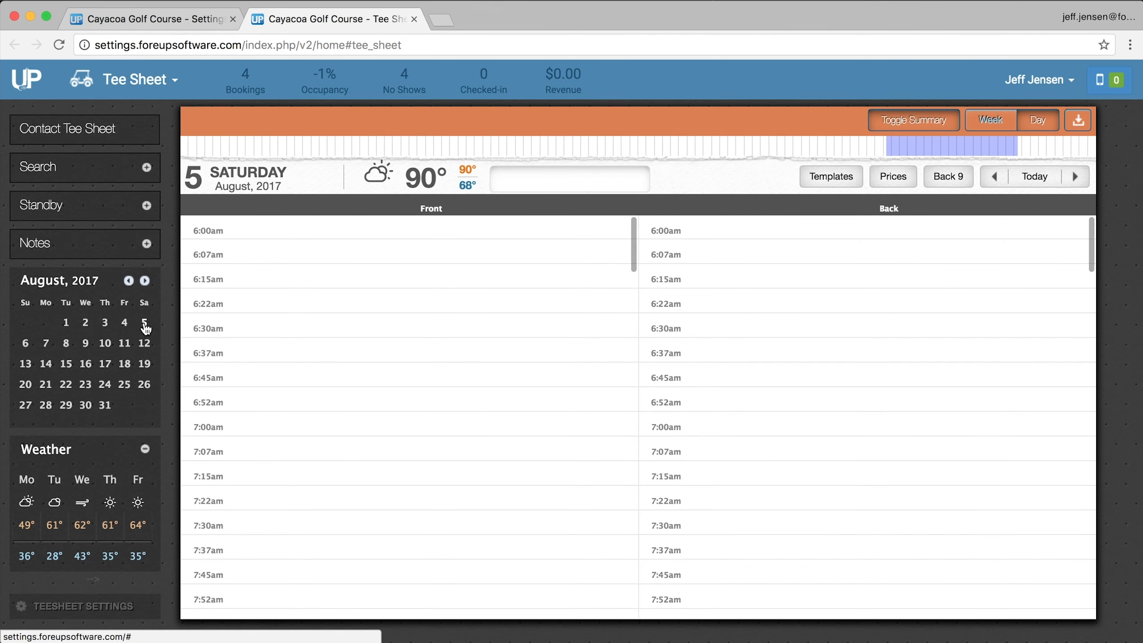
pyautogui.scroll(-20, 262, 323)
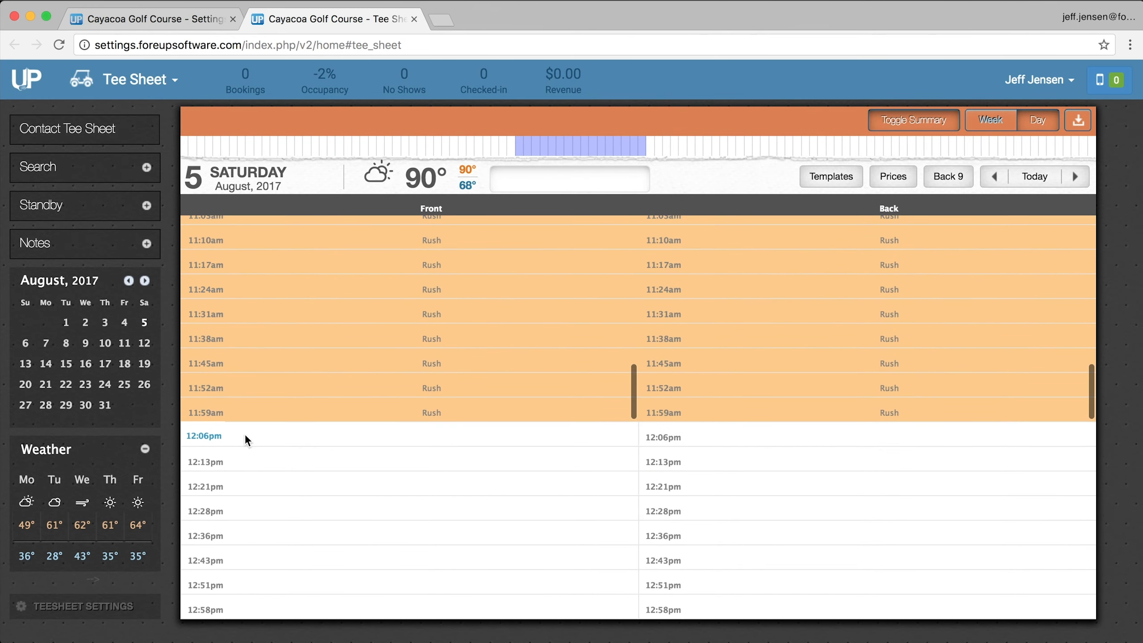
pyautogui.click(245, 436)
pyautogui.click(819, 346)
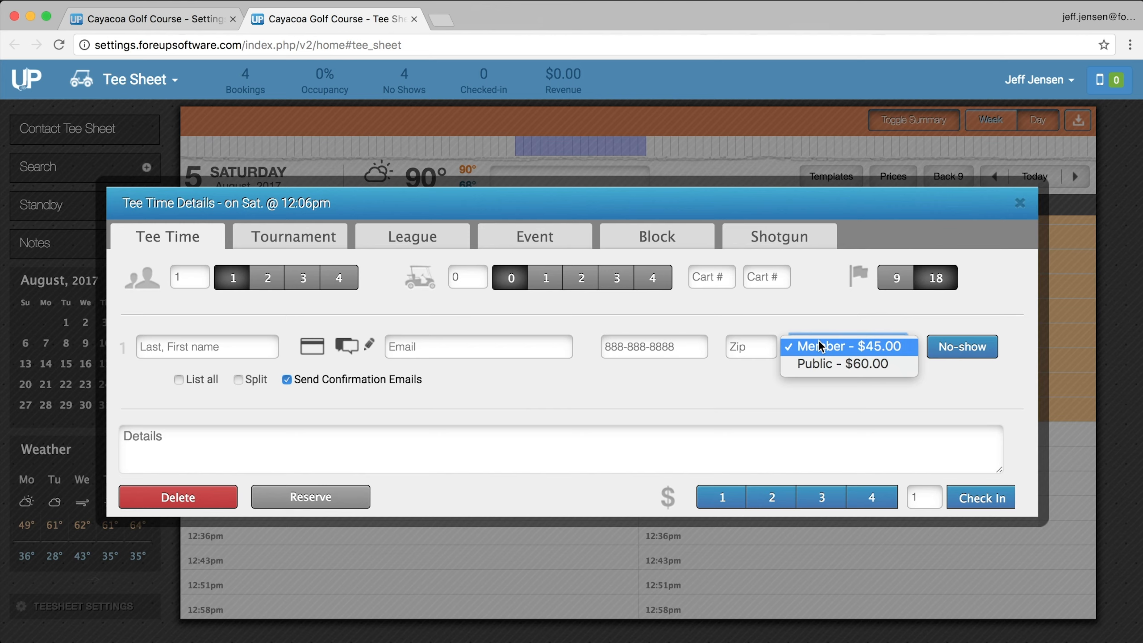
pyautogui.click(820, 344)
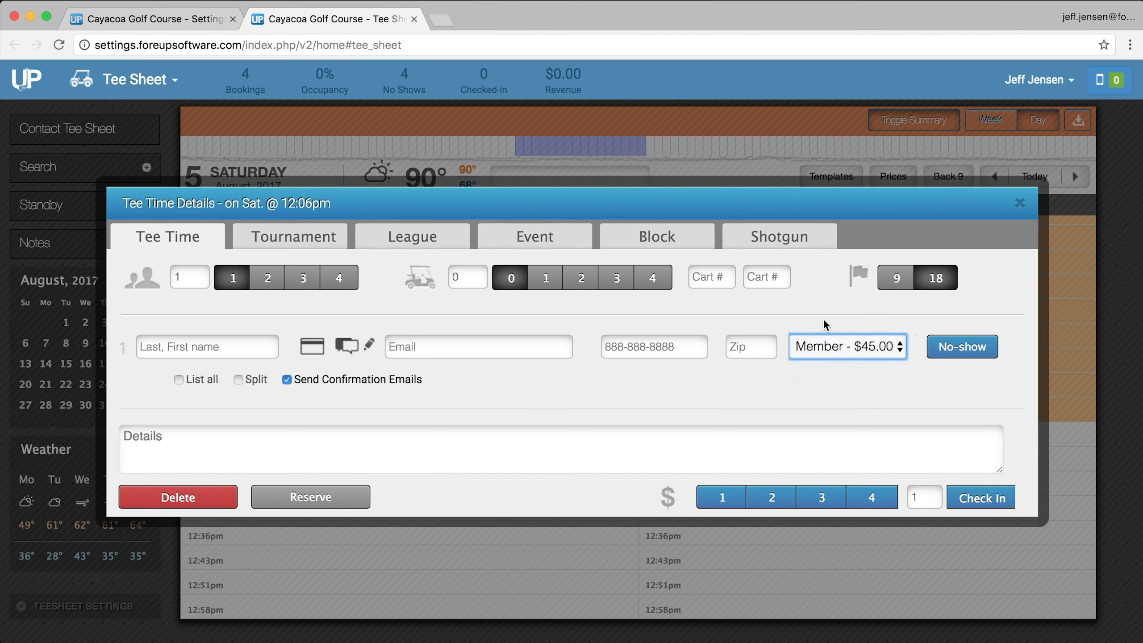
pyautogui.click(1019, 203)
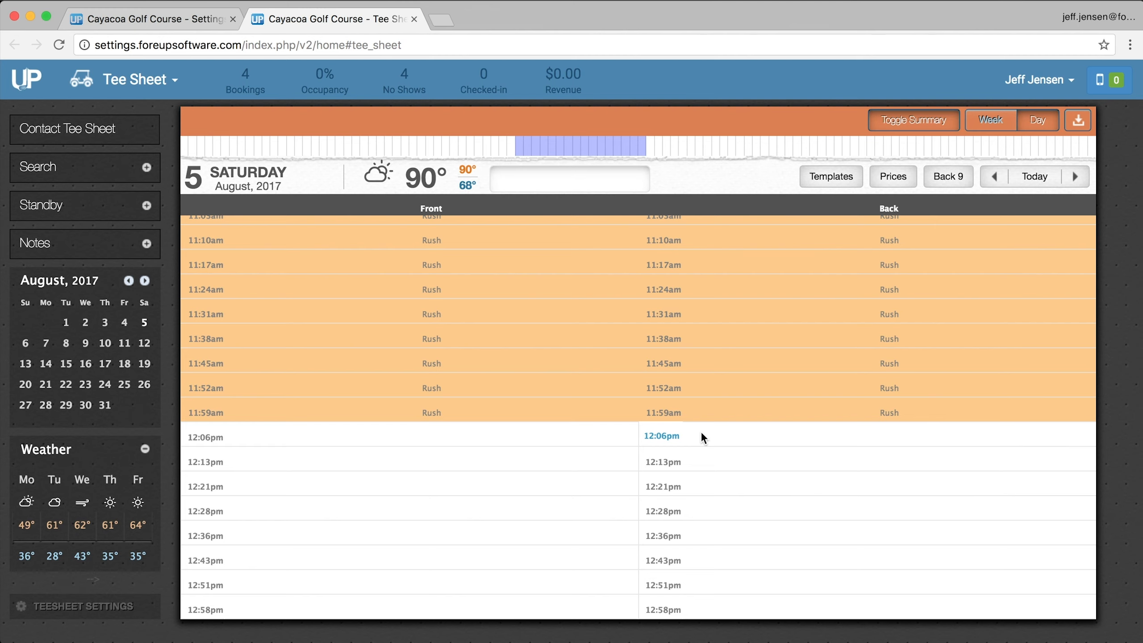
# Review the reminder and thank-you message options in the Cayacoa Golf Club tee sheet's marketing settings and close them without saving.
pyautogui.click(180, 29)
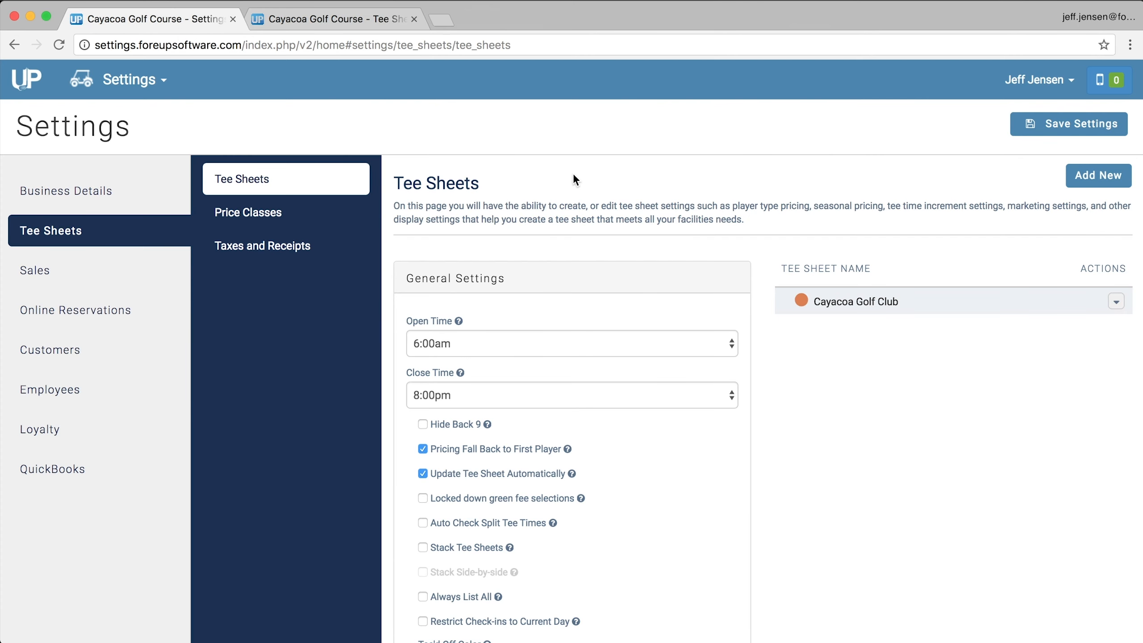
pyautogui.click(1115, 302)
pyautogui.click(1034, 326)
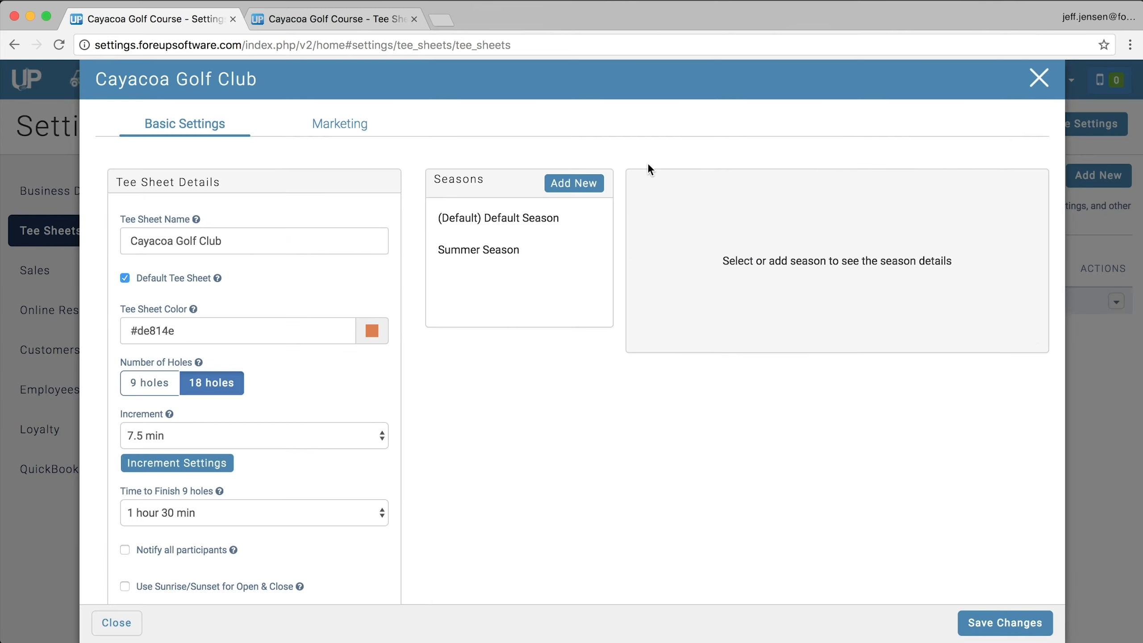
pyautogui.click(346, 124)
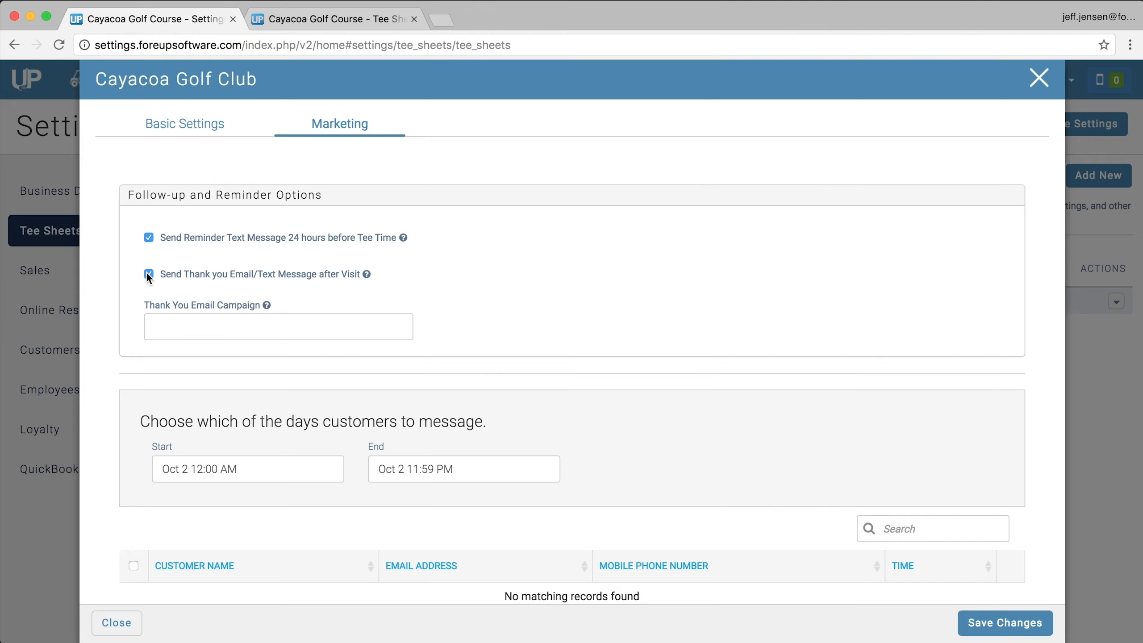
pyautogui.click(149, 275)
pyautogui.click(1039, 78)
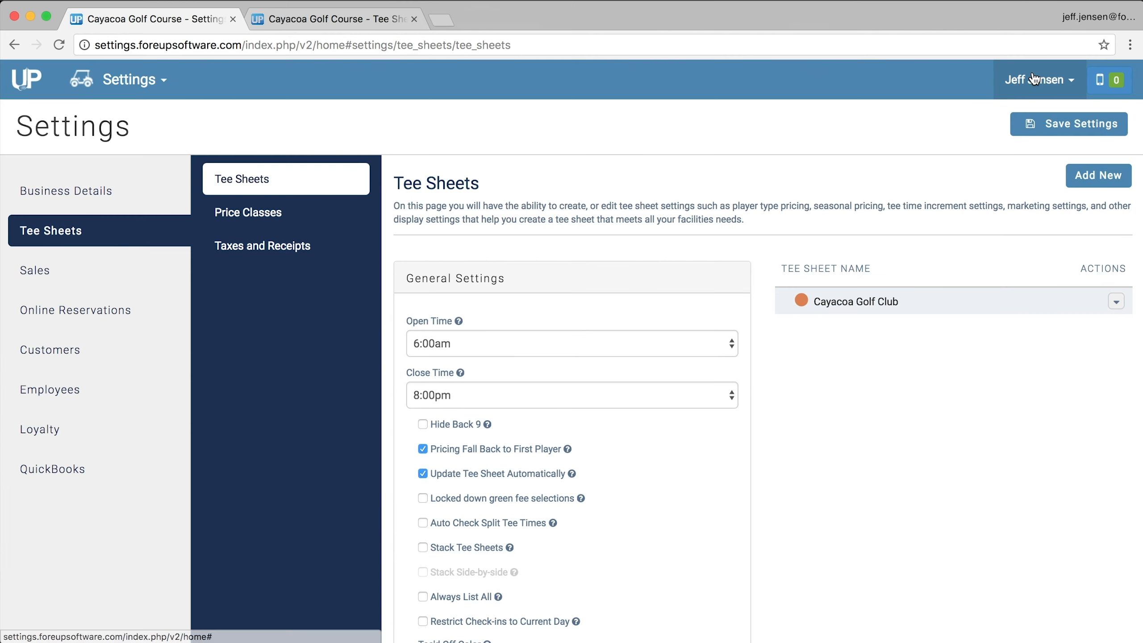